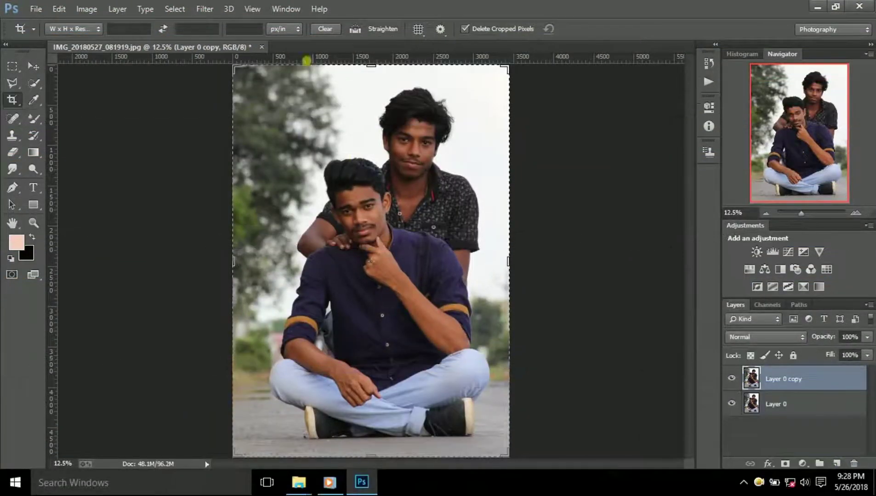
# Add a Brightness/Contrast adjustment layer with raised brightness, and pick the Quick Selection tool.
pyautogui.click(756, 252)
pyautogui.moveTo(622, 168); pyautogui.dragTo(631, 169)
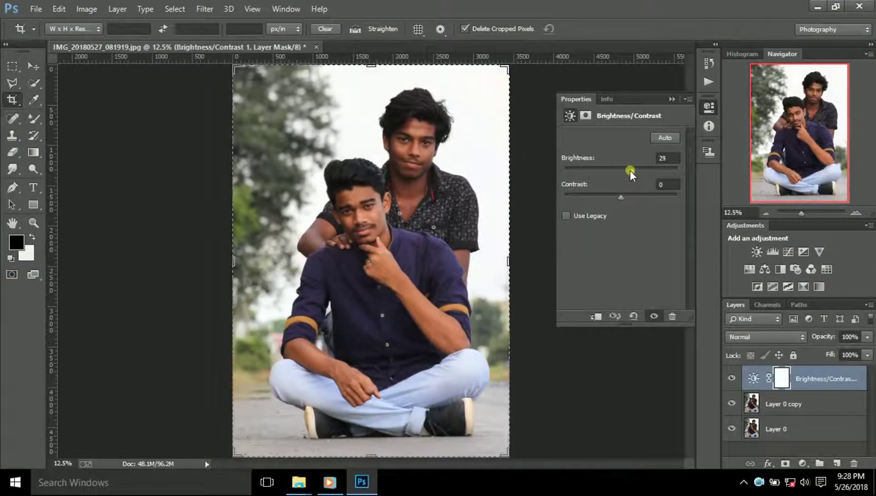
pyautogui.click(671, 99)
pyautogui.click(34, 84)
pyautogui.click(69, 78)
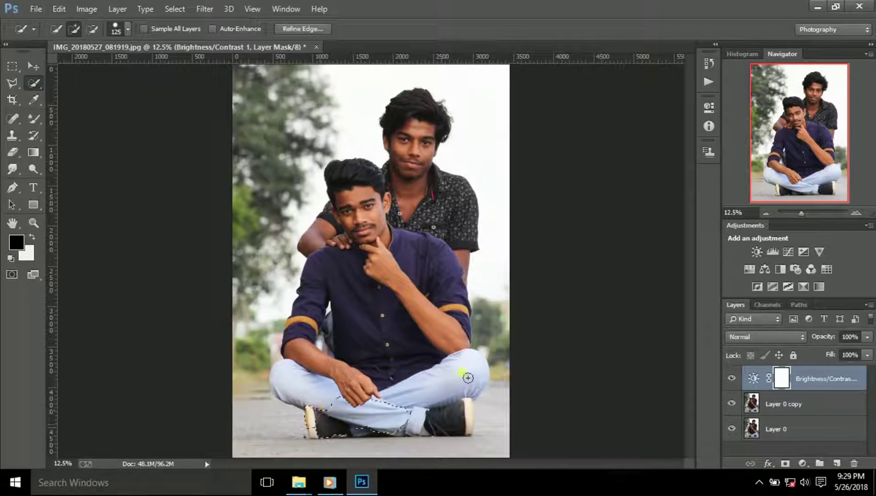
# Brush the front man's knee, arms, head and left leg into the selection, enlarging the brush.
pyautogui.click(474, 372)
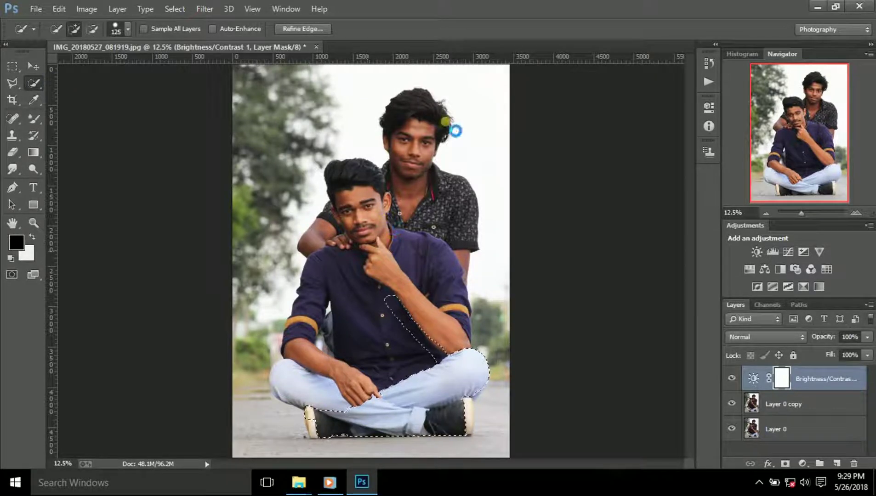
pyautogui.moveTo(378, 280); pyautogui.dragTo(450, 306)
pyautogui.click(431, 188)
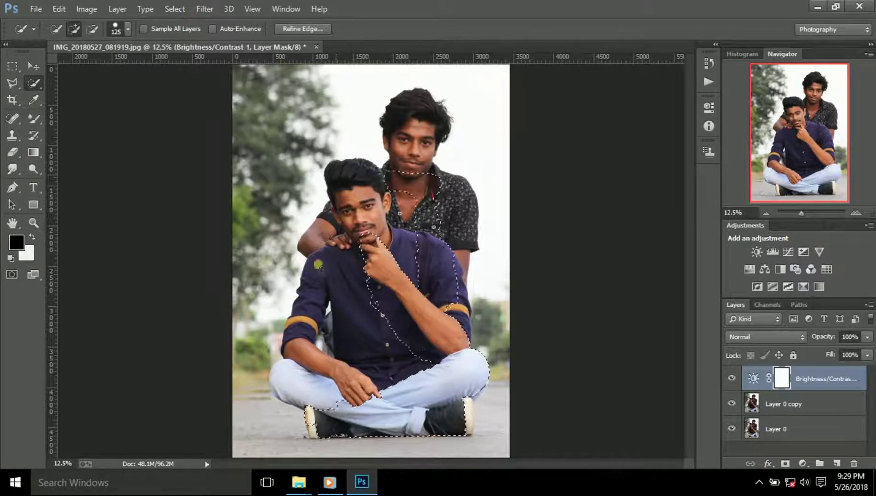
pyautogui.click(337, 277)
pyautogui.press(']')
pyautogui.press(']')
pyautogui.press(']')
pyautogui.click(325, 363)
pyautogui.press(']')
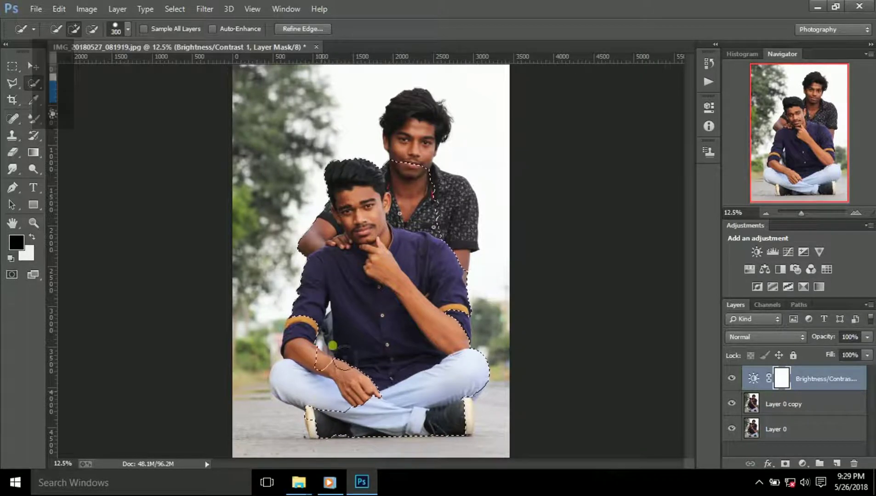
pyautogui.click(327, 387)
pyautogui.click(301, 394)
pyautogui.moveTo(323, 390); pyautogui.dragTo(298, 401)
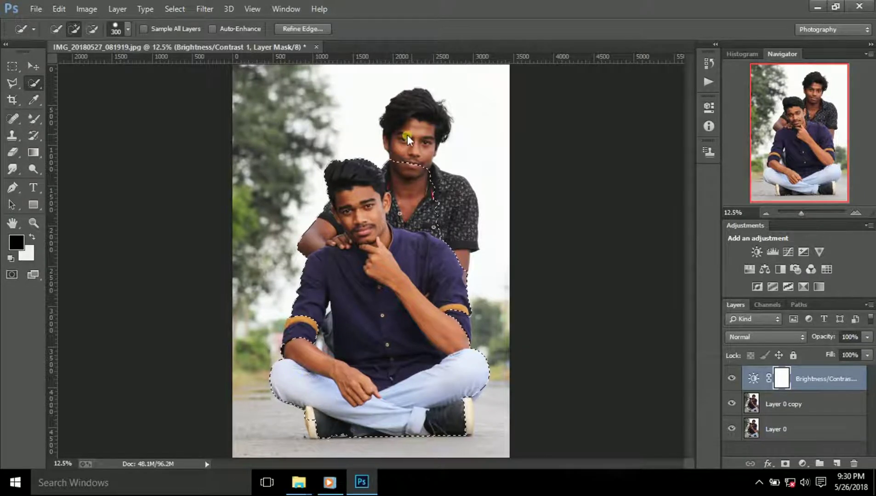
# Add the back man's head, hair and shirt, and tidy the shoe and jeans edges.
pyautogui.moveTo(407, 138); pyautogui.dragTo(453, 108)
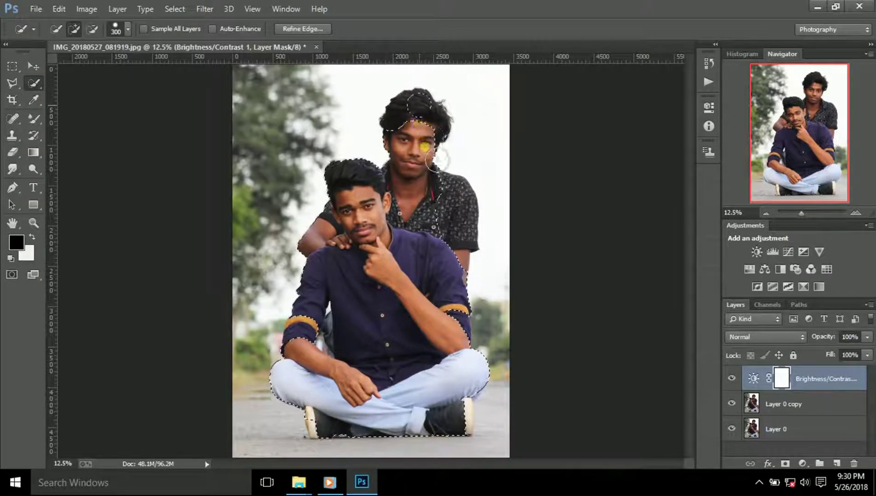
pyautogui.moveTo(454, 202); pyautogui.dragTo(467, 336)
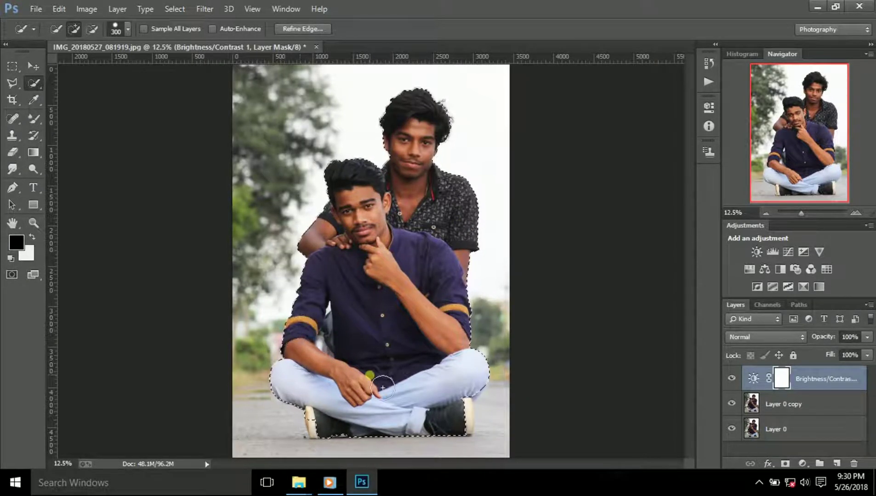
pyautogui.moveTo(464, 425); pyautogui.dragTo(460, 415)
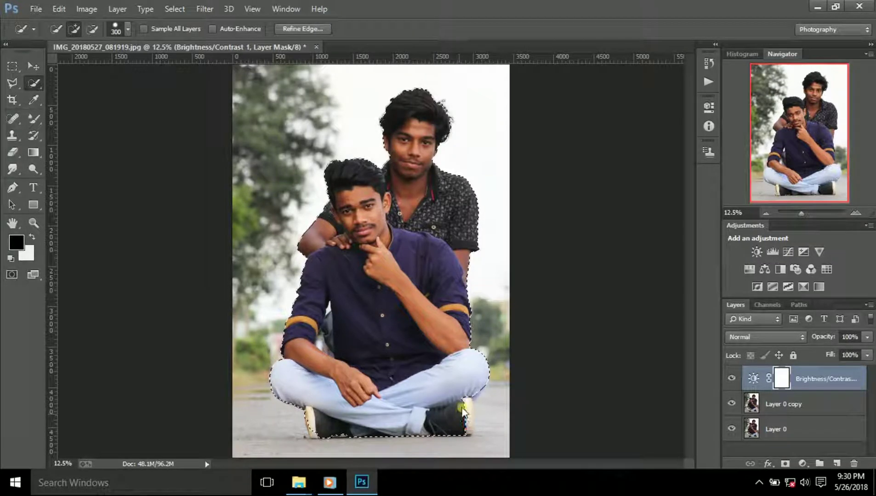
pyautogui.click(421, 384)
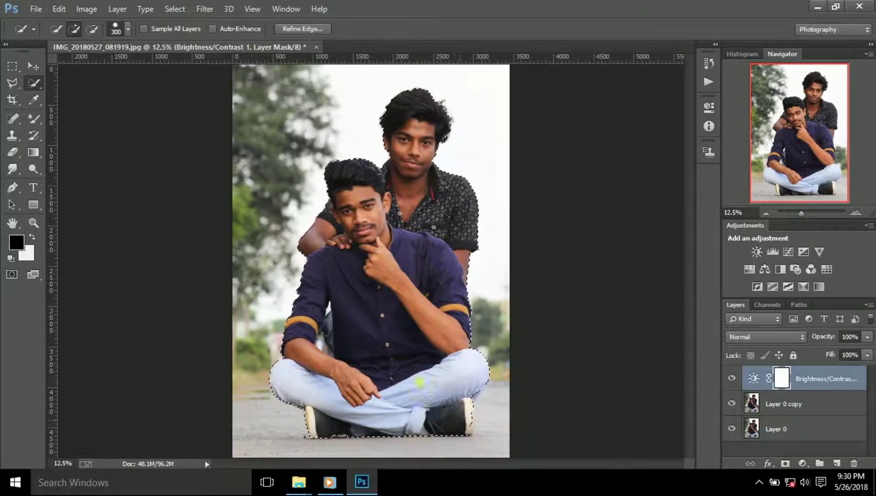
pyautogui.click(203, 9)
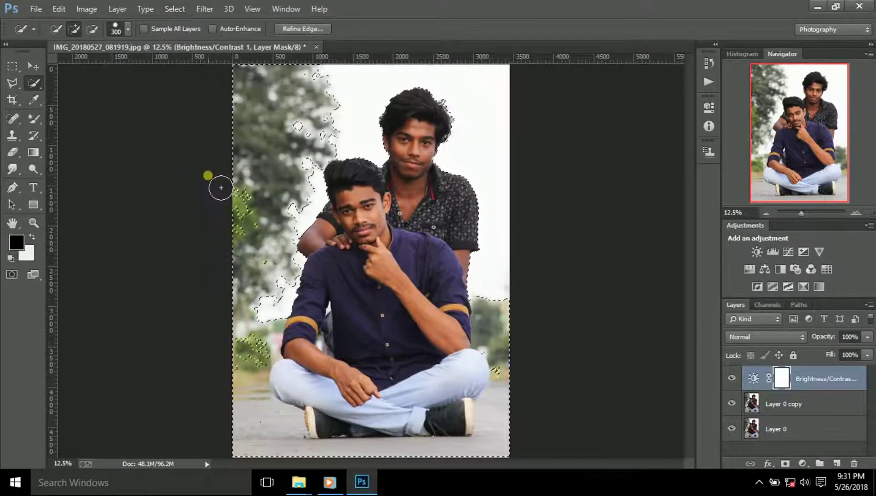
# Open Refine Edge, zoom in on the faces, and refine the back man's hair edge.
pyautogui.click(303, 28)
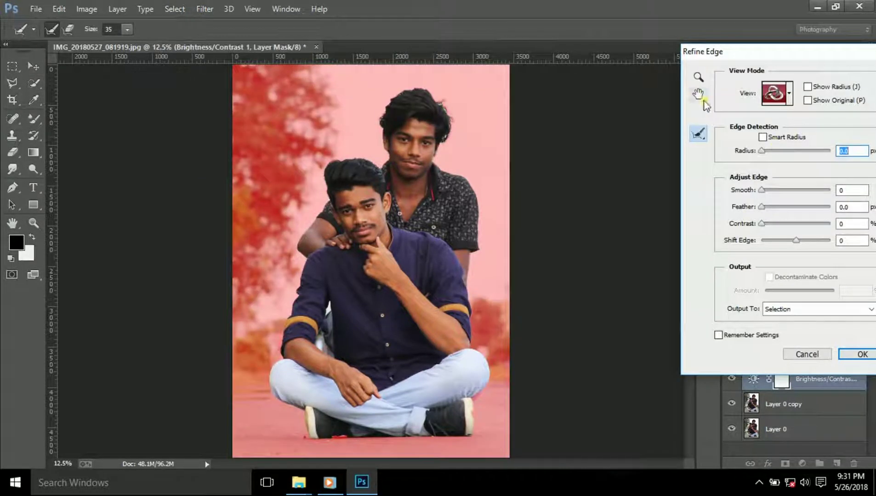
pyautogui.click(698, 76)
pyautogui.moveTo(444, 152); pyautogui.dragTo(384, 265)
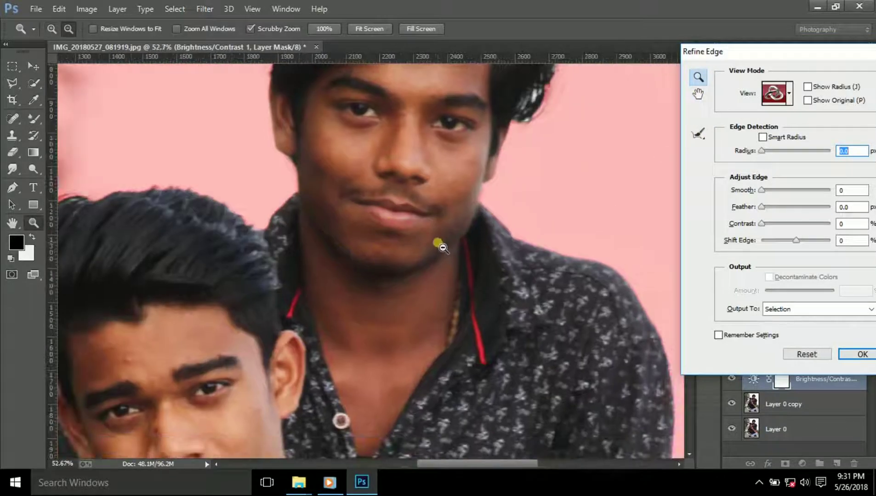
pyautogui.keyDown('alt'); pyautogui.click(450, 241); pyautogui.keyUp('alt')
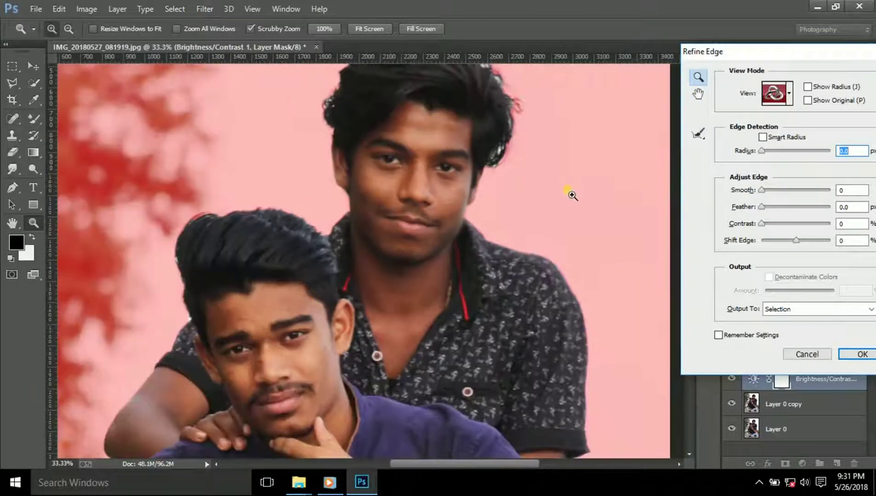
pyautogui.click(698, 93)
pyautogui.moveTo(437, 156); pyautogui.dragTo(416, 221)
pyautogui.press('e')
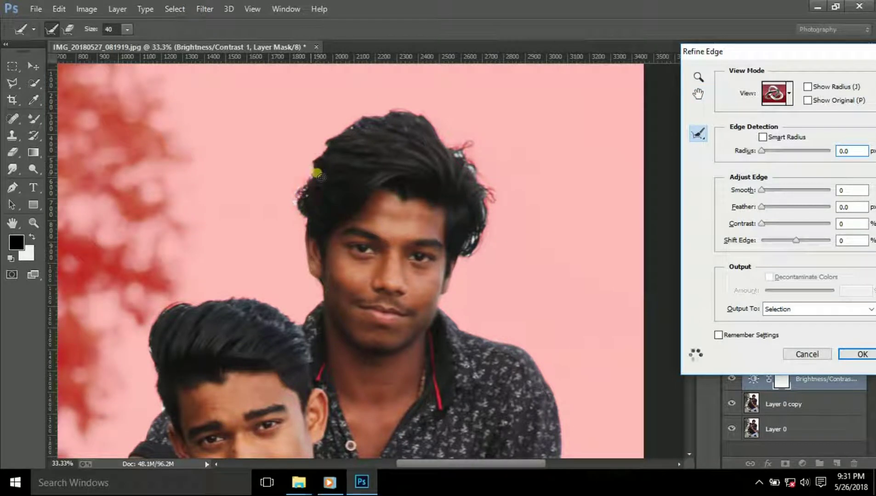
pyautogui.moveTo(321, 172)
pyautogui.mouseDown()
pyautogui.moveTo(335, 143)
pyautogui.moveTo(417, 120)
pyautogui.moveTo(477, 151)
pyautogui.mouseUp()
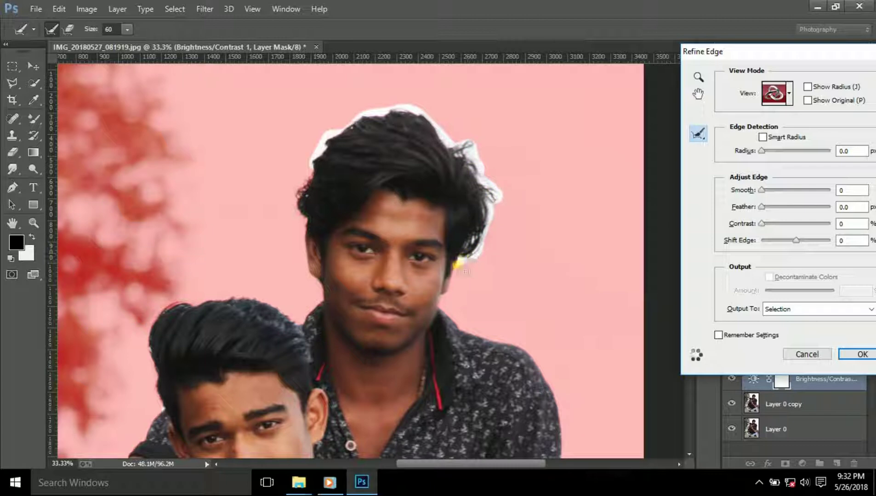
# Refine the front man's leg edge from knee to shoe and the gap by his left sleeve.
pyautogui.moveTo(481, 226); pyautogui.dragTo(478, 229)
pyautogui.scroll(-2, 368, 221)
pyautogui.scroll(-2, 321, 216)
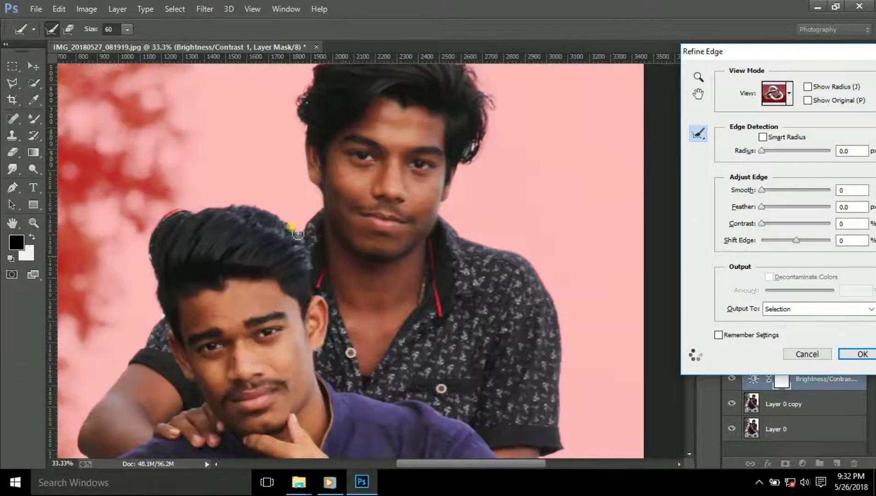
pyautogui.moveTo(292, 226)
pyautogui.mouseDown()
pyautogui.moveTo(246, 213)
pyautogui.moveTo(161, 248)
pyautogui.moveTo(166, 322)
pyautogui.mouseUp()
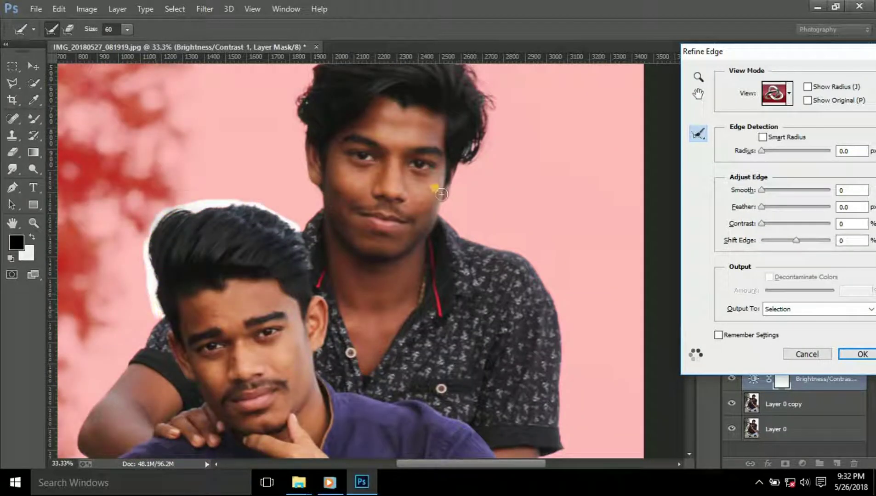
pyautogui.scroll(-2, 455, 184)
pyautogui.click(698, 94)
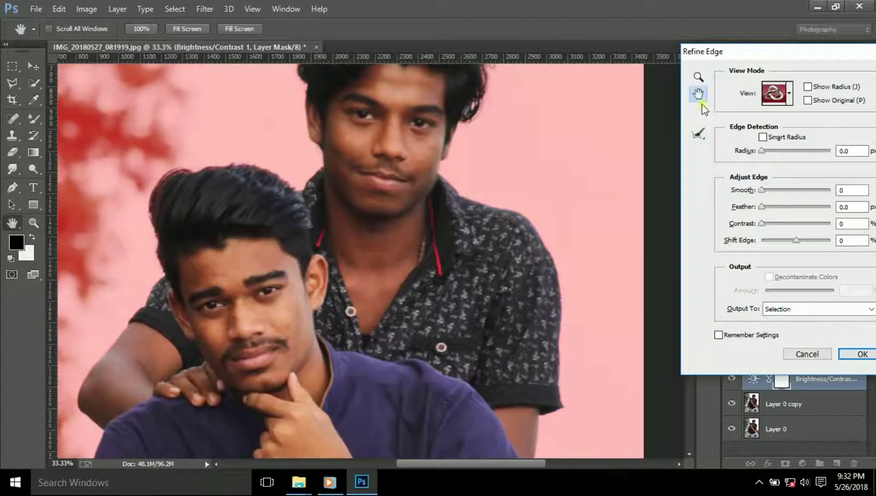
pyautogui.scroll(-10, 481, 280)
pyautogui.scroll(-5, 529, 282)
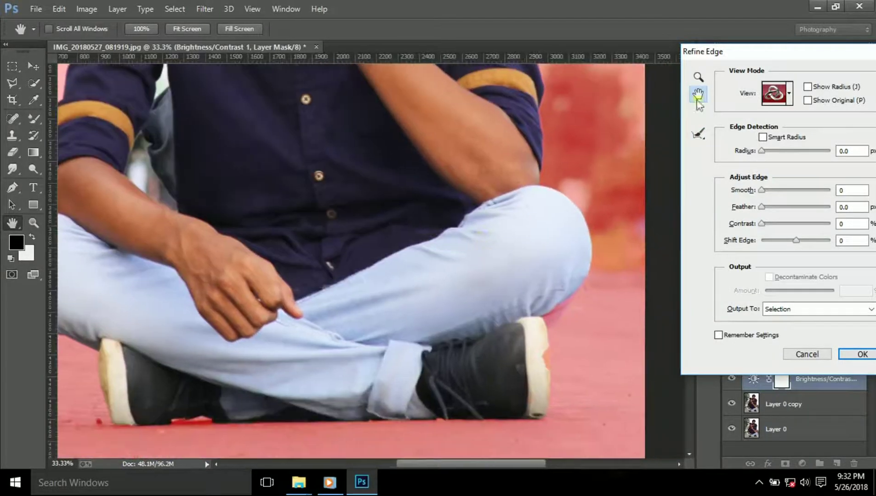
pyautogui.press('e')
pyautogui.moveTo(602, 284); pyautogui.dragTo(567, 318)
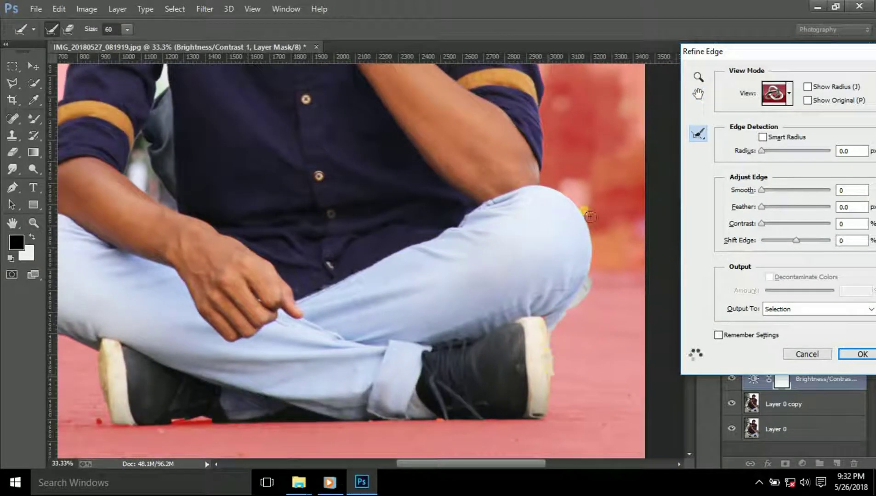
pyautogui.moveTo(590, 217); pyautogui.dragTo(555, 406)
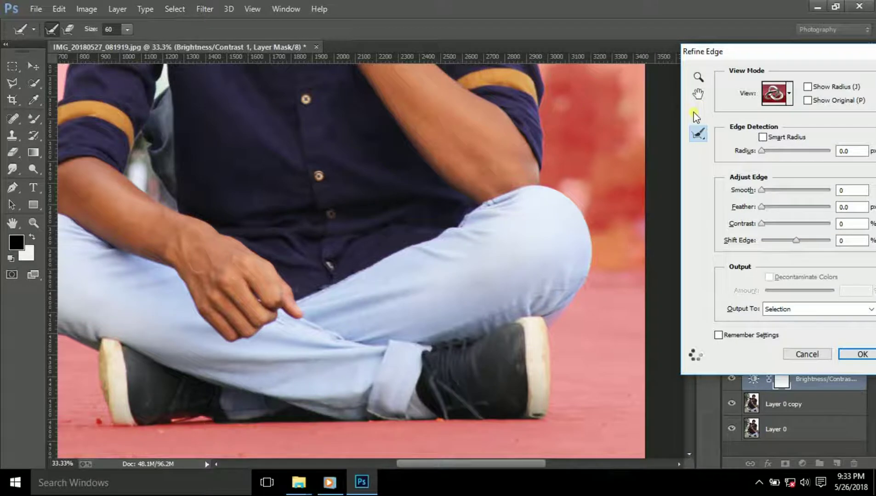
pyautogui.moveTo(174, 90); pyautogui.dragTo(252, 167)
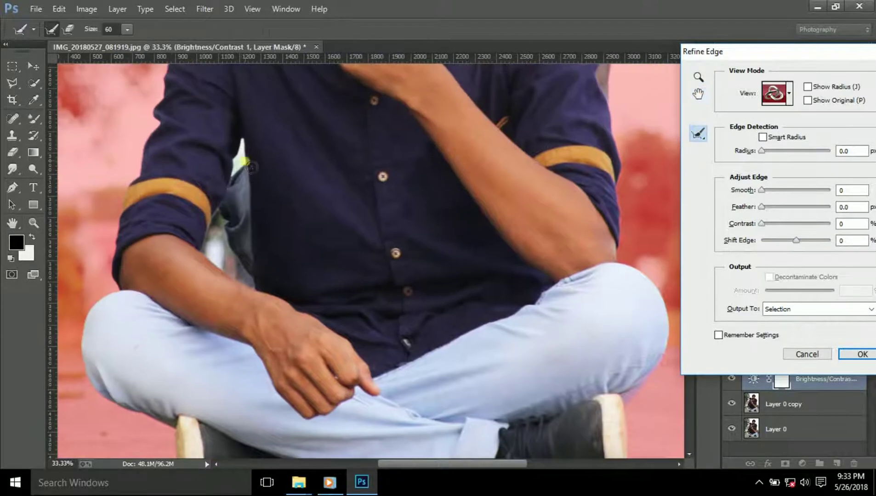
pyautogui.moveTo(239, 145); pyautogui.dragTo(227, 252)
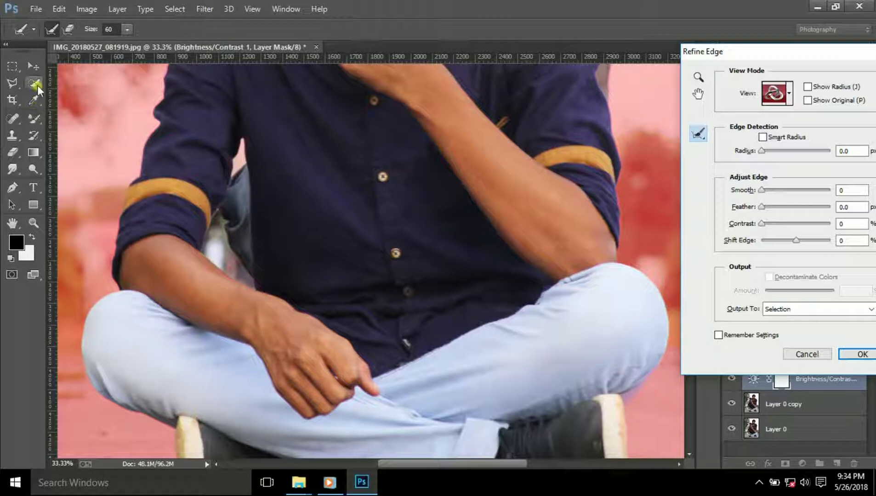
# Apply the refined edges and subtract the light gap by the front man's left arm with a smaller brush.
pyautogui.click(861, 353)
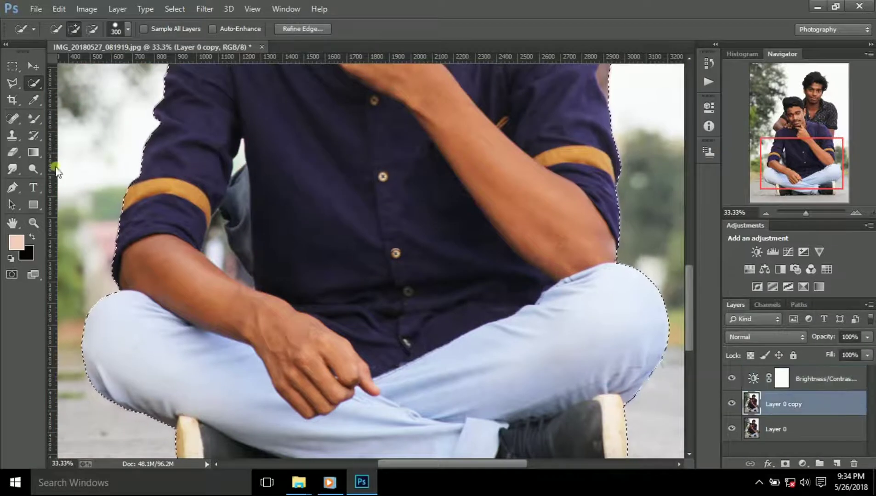
pyautogui.press('[')
pyautogui.press('[')
pyautogui.press('[')
pyautogui.press('[')
pyautogui.press('[')
pyautogui.press('[')
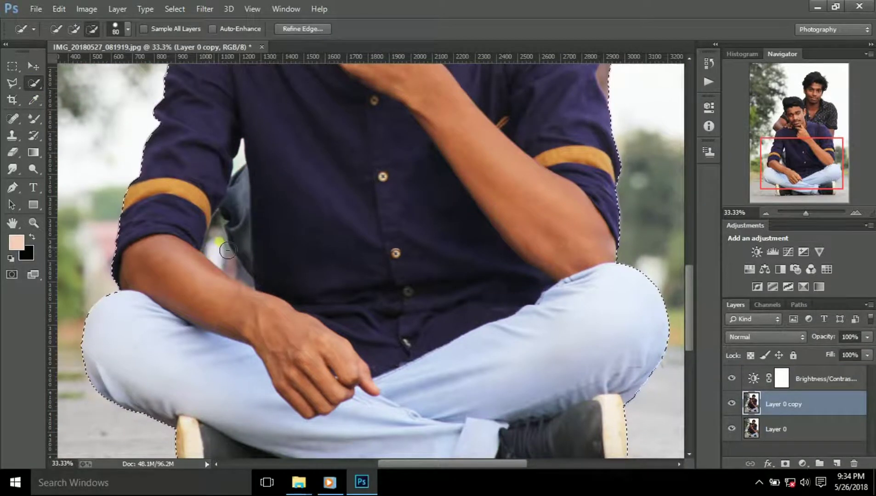
pyautogui.moveTo(214, 246)
pyautogui.mouseDown()
pyautogui.moveTo(236, 271)
pyautogui.moveTo(263, 266)
pyautogui.mouseUp()
pyautogui.press('[')
pyautogui.press('[')
pyautogui.press('[')
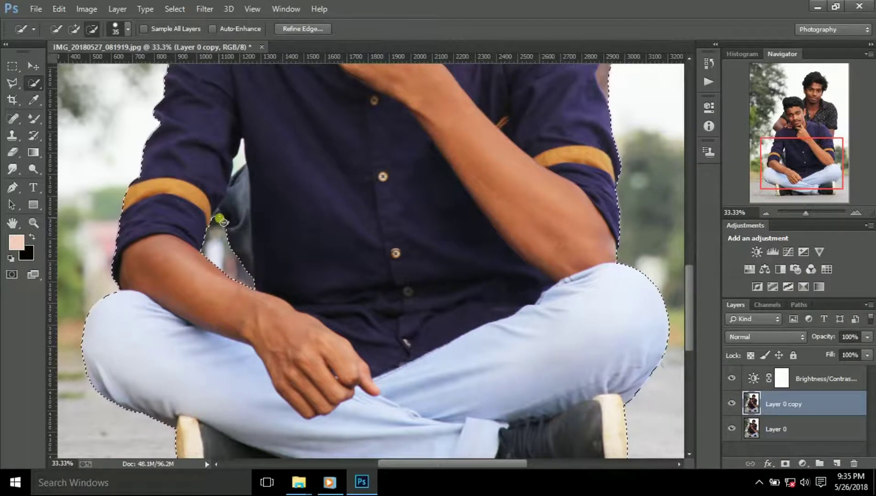
pyautogui.scroll(-2, 263, 266)
pyautogui.scroll(1, 322, 137)
pyautogui.click(300, 28)
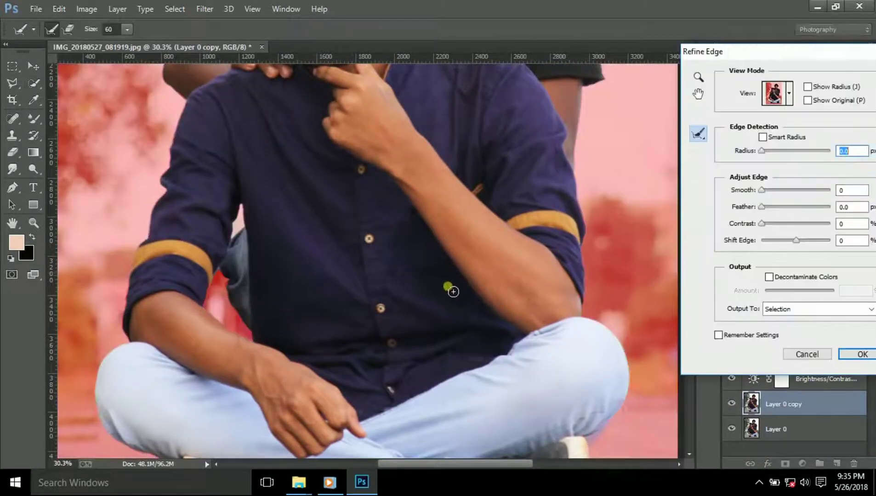
# Refine the edge between the front man's arm and torso, then zoom out to both faces.
pyautogui.moveTo(265, 326); pyautogui.dragTo(254, 339)
pyautogui.moveTo(316, 319); pyautogui.dragTo(247, 303)
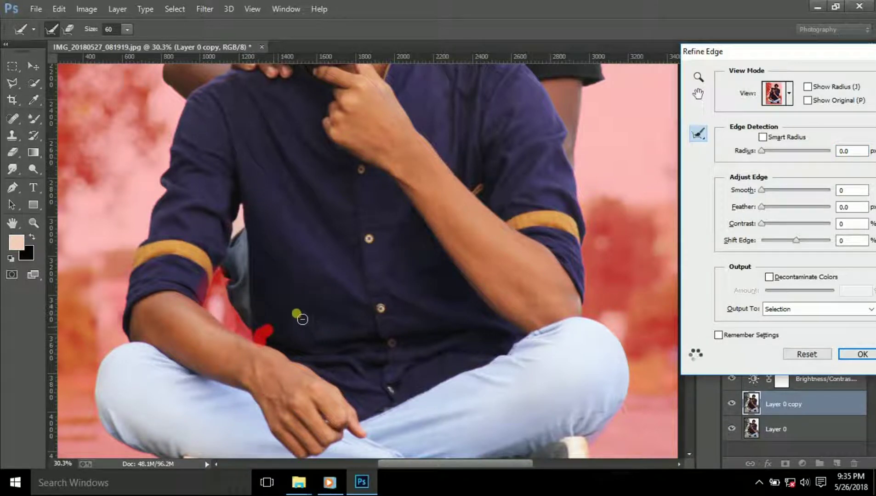
pyautogui.moveTo(215, 268); pyautogui.dragTo(188, 301)
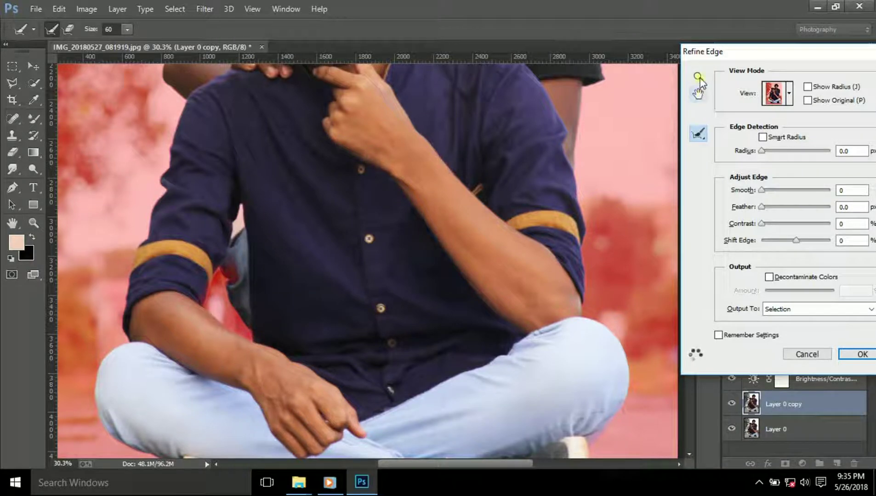
pyautogui.click(698, 77)
pyautogui.keyDown('alt'); pyautogui.click(372, 205); pyautogui.keyUp('alt')
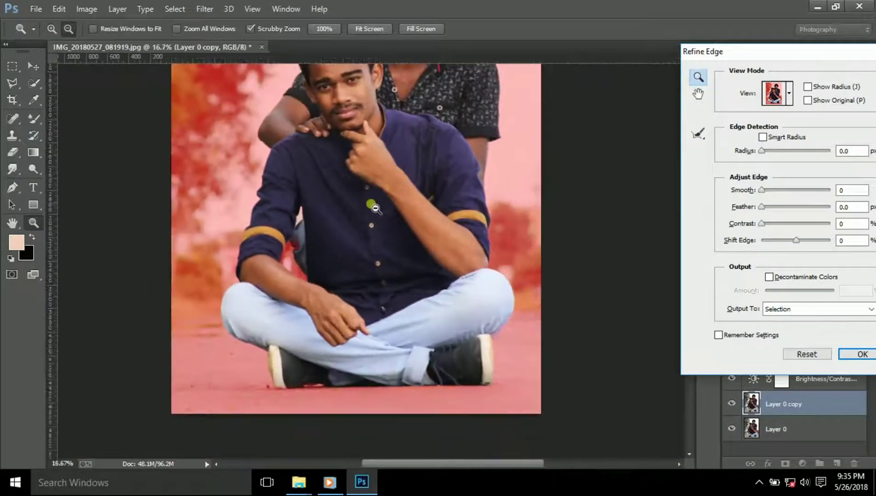
pyautogui.press('h')
pyautogui.moveTo(376, 208); pyautogui.dragTo(375, 342)
# Lower the edge detection radius and output the cutout as a new layer with layer mask.
pyautogui.moveTo(825, 153); pyautogui.dragTo(795, 153)
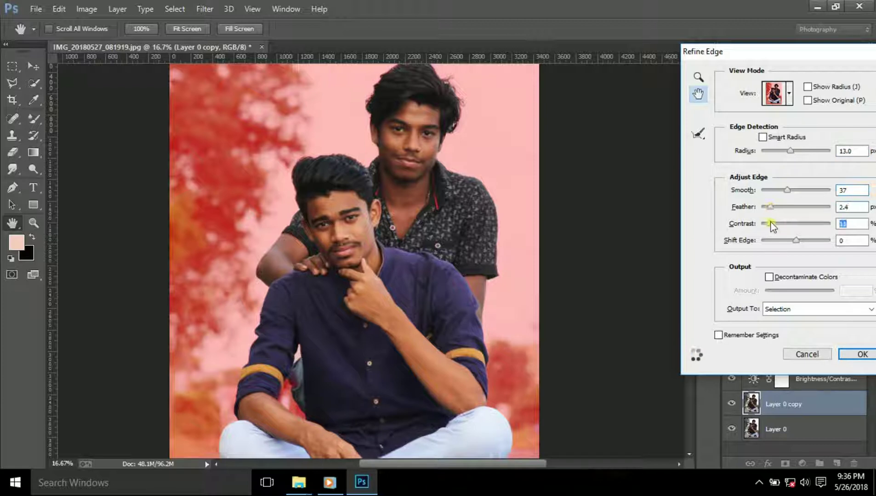
pyautogui.click(809, 310)
pyautogui.click(810, 353)
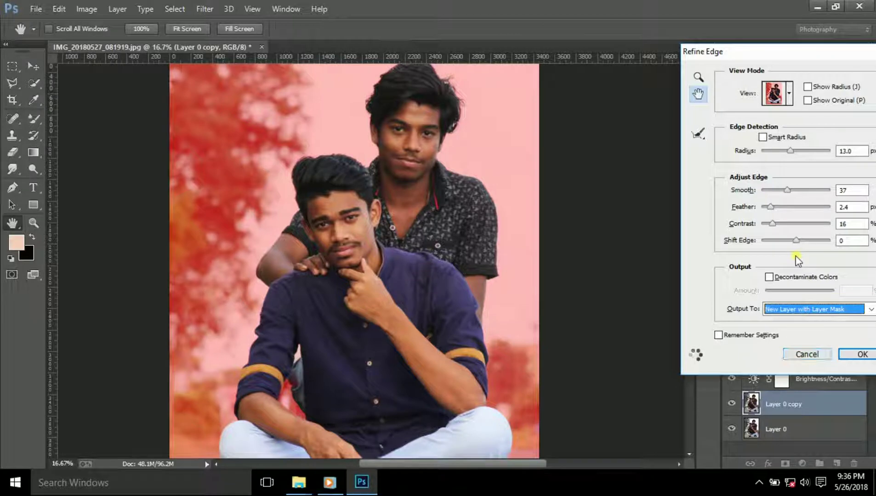
pyautogui.click(870, 354)
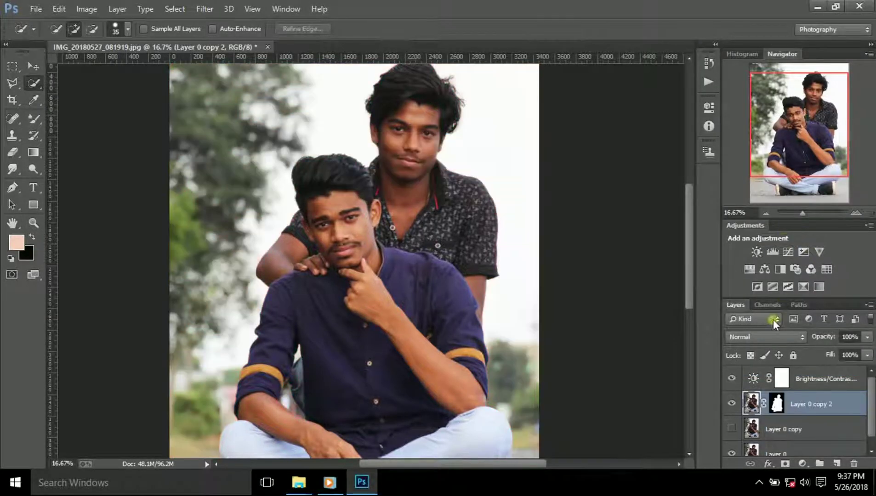
# Check the cutout, then place the city street image and scale it up from the corner.
pyautogui.click(734, 443)
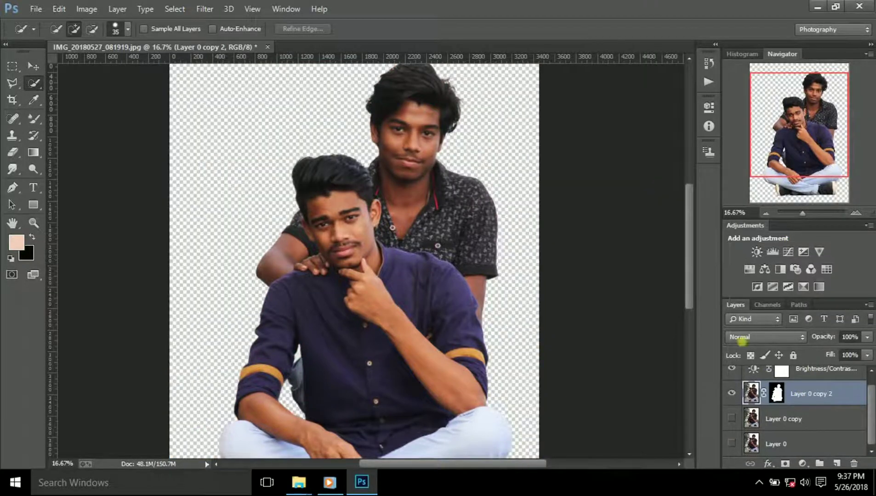
pyautogui.hotkey('ctrl', '-')
pyautogui.click(732, 443)
pyautogui.click(29, 8)
pyautogui.click(114, 202)
pyautogui.hotkey('ctrl', '-')
pyautogui.moveTo(362, 278); pyautogui.dragTo(316, 159)
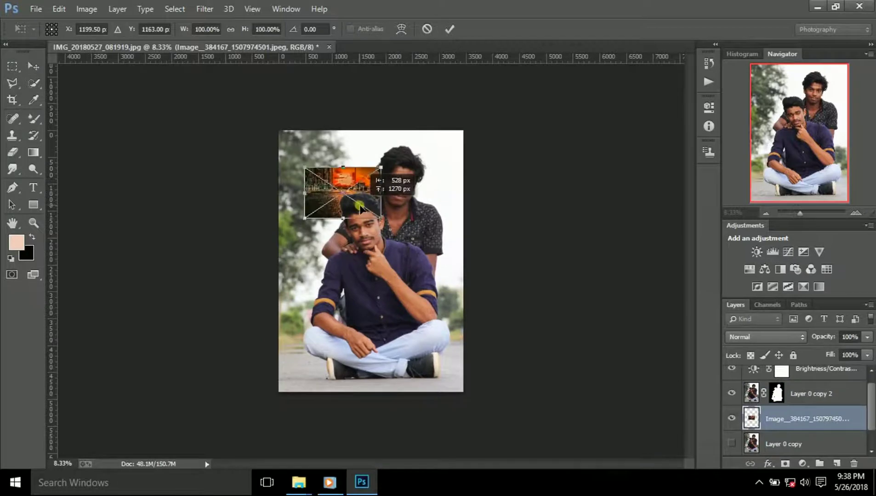
pyautogui.moveTo(352, 186); pyautogui.dragTo(470, 372)
pyautogui.press('Return')
# Clear the selection and stretch the city image with Free Transform to fill the canvas.
pyautogui.press('w')
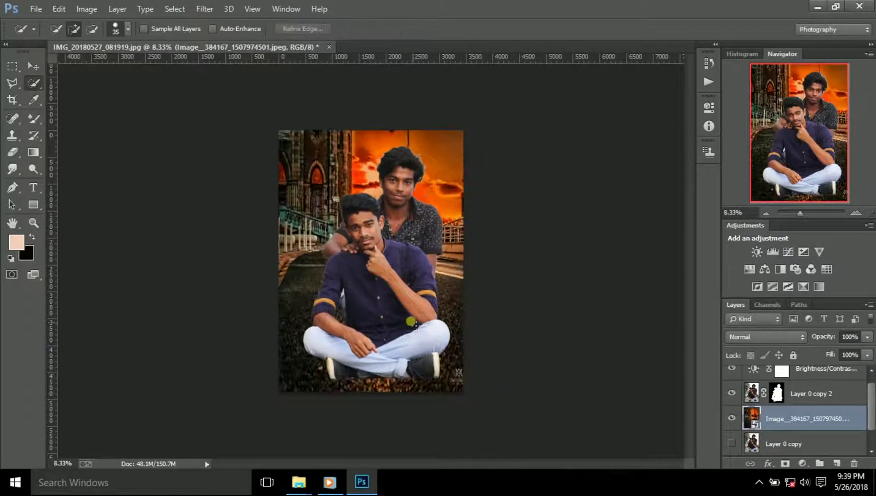
pyautogui.click(635, 343)
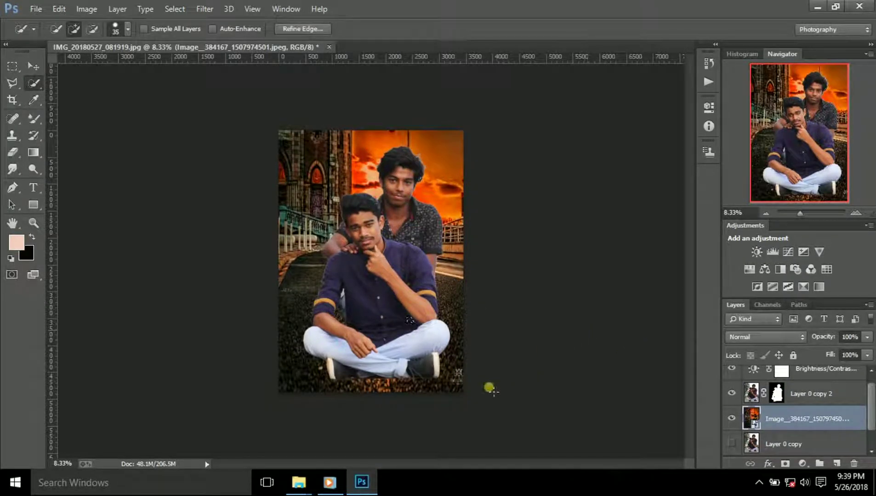
pyautogui.click(12, 66)
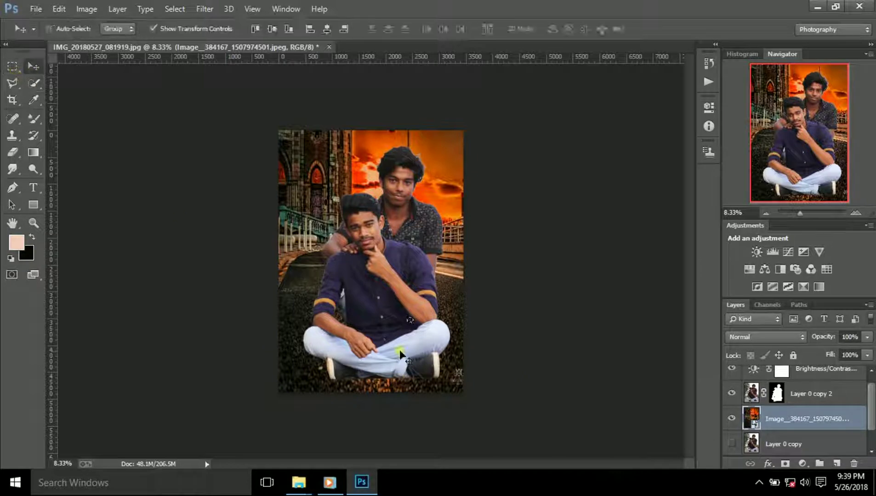
pyautogui.rightClick(384, 201)
pyautogui.click(395, 203)
pyautogui.hotkey('ctrl', 't')
pyautogui.moveTo(463, 262); pyautogui.dragTo(469, 260)
pyautogui.press('Return')
pyautogui.moveTo(371, 394); pyautogui.dragTo(371, 404)
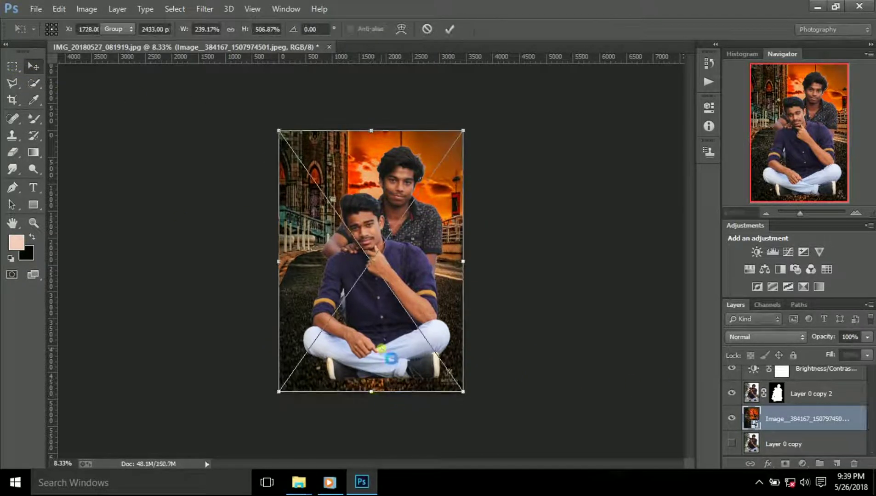
pyautogui.press('Escape')
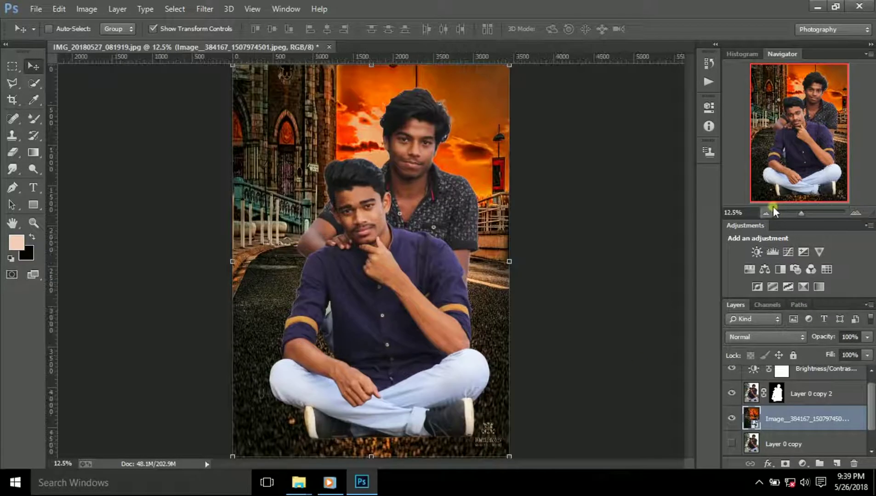
# Select the cut-out men layer, zoom in on them, and set the Dodge tool to Midtones.
pyautogui.click(754, 400)
pyautogui.click(856, 213)
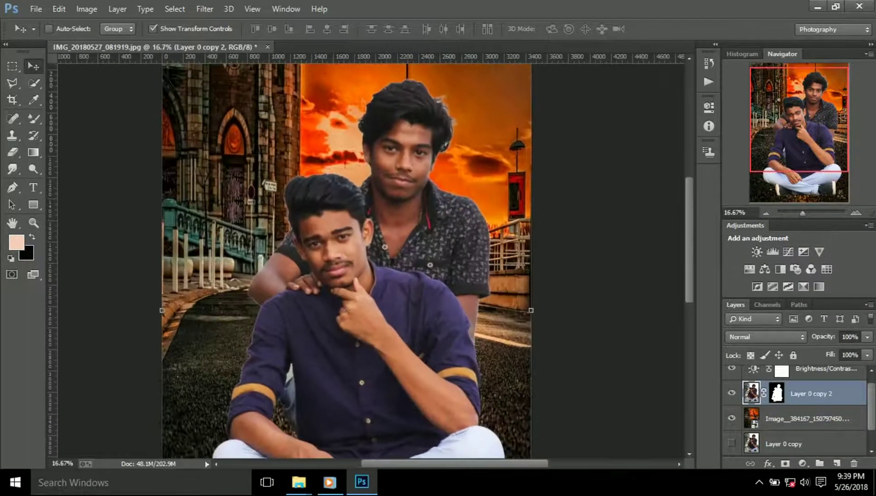
pyautogui.click(856, 213)
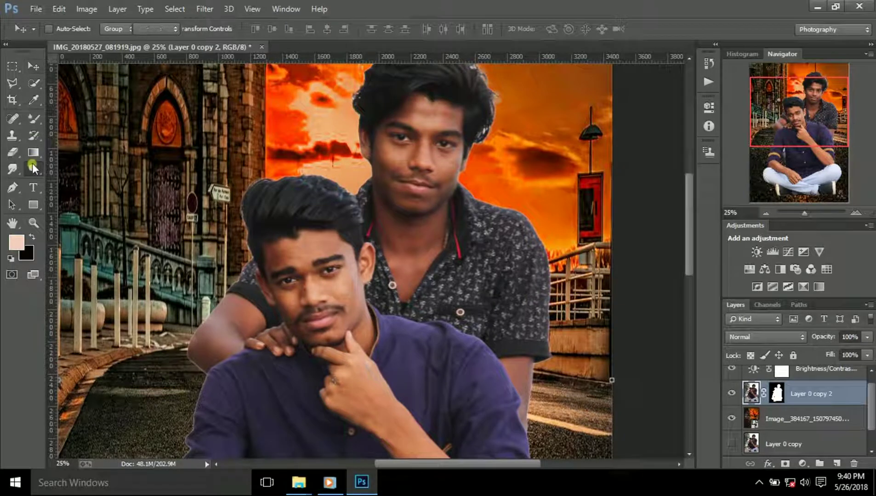
pyautogui.click(33, 167)
pyautogui.click(156, 29)
pyautogui.click(151, 51)
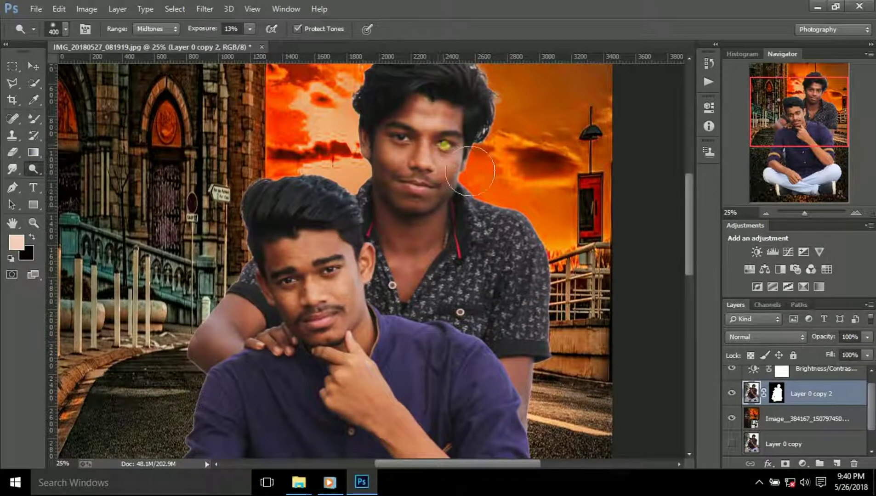
# Copy the men's layer mask onto the Brightness/Contrast adjustment, replacing its mask.
pyautogui.moveTo(777, 377); pyautogui.dragTo(781, 378)
pyautogui.click(456, 187)
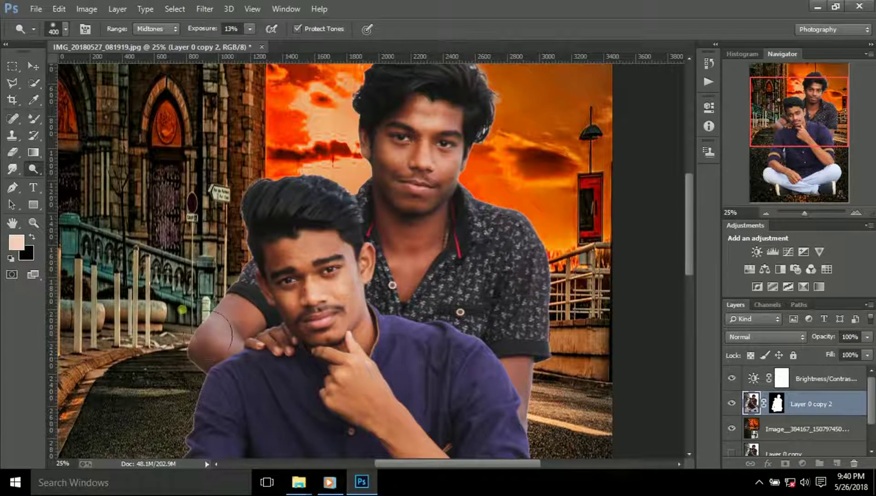
pyautogui.scroll(-5, 379, 283)
pyautogui.scroll(-1, 405, 307)
pyautogui.scroll(-6, 264, 381)
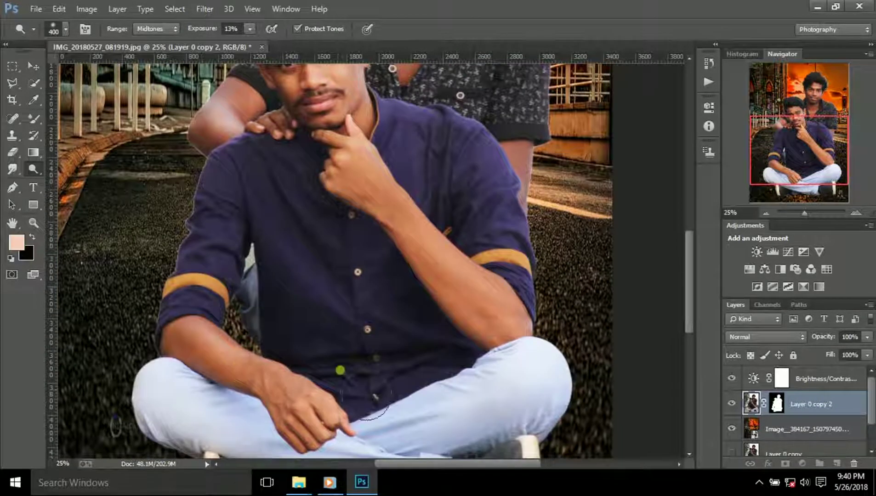
pyautogui.scroll(7, 352, 429)
pyautogui.scroll(4, 361, 292)
pyautogui.scroll(2, 410, 234)
pyautogui.scroll(2, 411, 234)
# Set the range to Shadows and burn the back man's face and neck.
pyautogui.click(156, 29)
pyautogui.moveTo(448, 221); pyautogui.dragTo(411, 258)
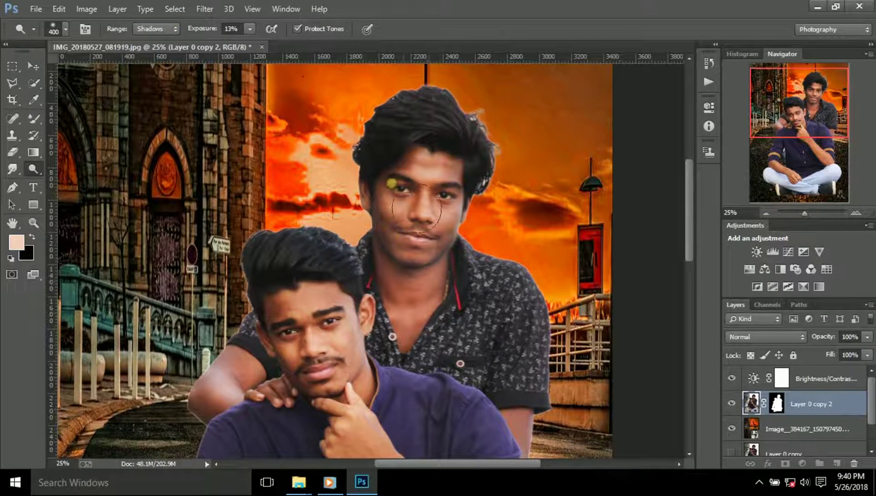
pyautogui.scroll(-1, 499, 459)
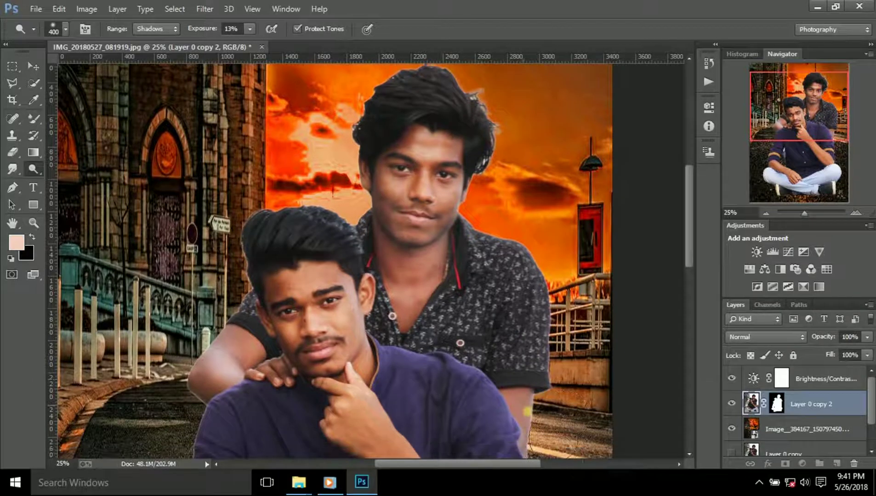
pyautogui.moveTo(465, 264); pyautogui.dragTo(433, 265)
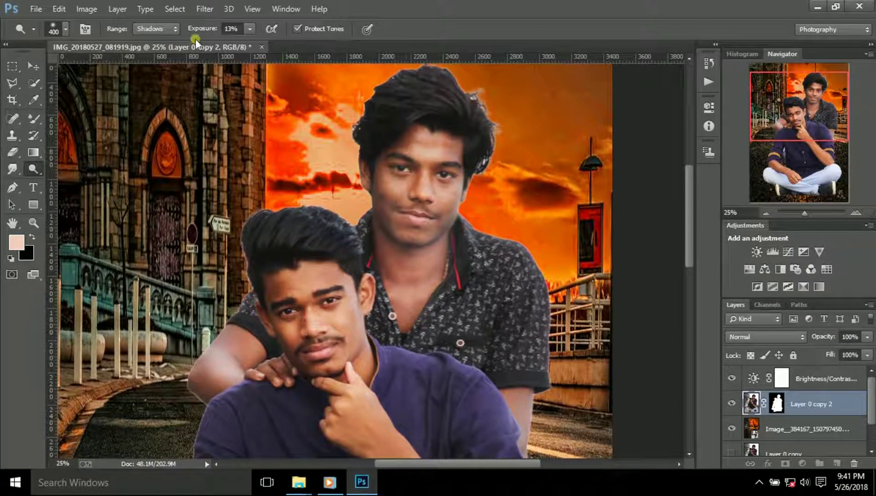
pyautogui.click(36, 115)
# Set a pale skin-tone foreground colour, zoom to the back man's face, and smooth his forehead.
pyautogui.click(16, 242)
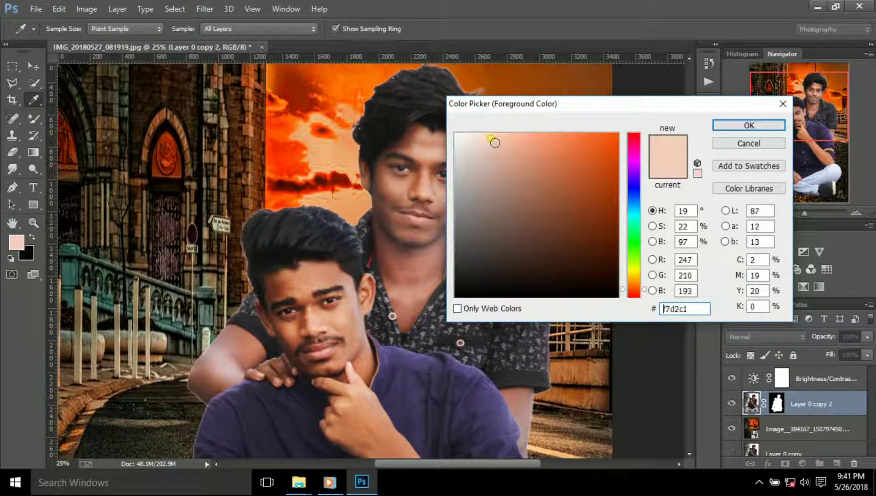
pyautogui.click(489, 139)
pyautogui.click(777, 125)
pyautogui.click(856, 213)
pyautogui.moveTo(809, 124); pyautogui.dragTo(828, 105)
pyautogui.press('[')
pyautogui.press('[')
pyautogui.press('[')
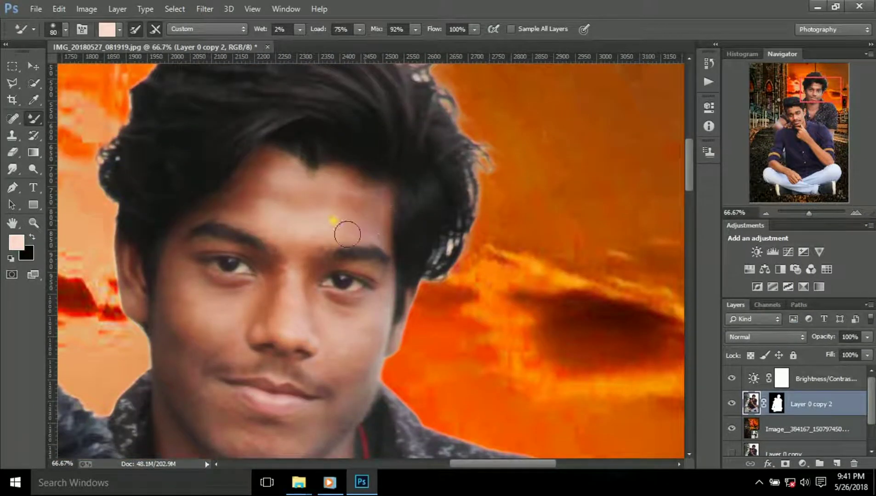
pyautogui.moveTo(348, 197)
pyautogui.mouseDown()
pyautogui.moveTo(362, 219)
pyautogui.moveTo(297, 176)
pyautogui.moveTo(358, 219)
pyautogui.moveTo(283, 211)
pyautogui.moveTo(250, 196)
pyautogui.moveTo(211, 218)
pyautogui.moveTo(241, 203)
pyautogui.mouseUp()
# Smooth and brighten the back man's cheek and nose bridge with a smaller brush.
pyautogui.press('[')
pyautogui.press('[')
pyautogui.scroll(-1, 391, 222)
pyautogui.moveTo(319, 226)
pyautogui.mouseDown()
pyautogui.moveTo(276, 278)
pyautogui.moveTo(227, 287)
pyautogui.moveTo(237, 312)
pyautogui.mouseUp()
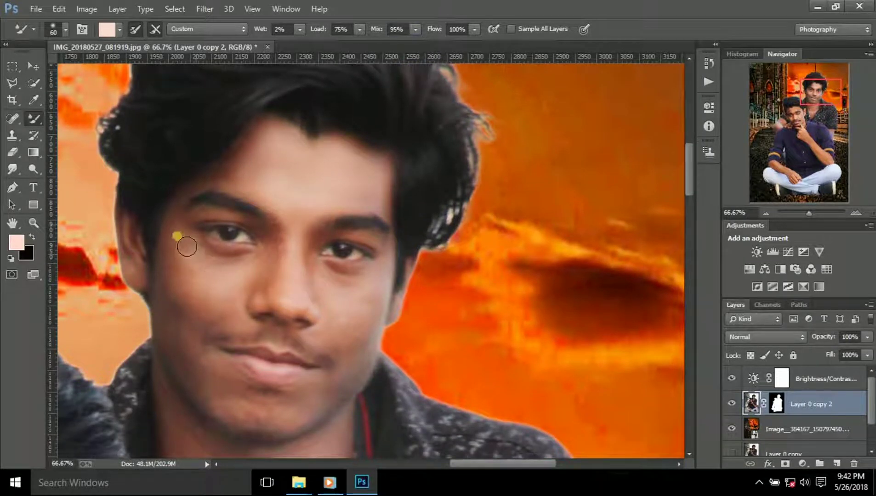
pyautogui.moveTo(233, 273); pyautogui.dragTo(238, 320)
pyautogui.moveTo(188, 268); pyautogui.dragTo(201, 297)
pyautogui.moveTo(199, 283)
pyautogui.mouseDown()
pyautogui.moveTo(172, 316)
pyautogui.moveTo(212, 287)
pyautogui.moveTo(176, 247)
pyautogui.mouseUp()
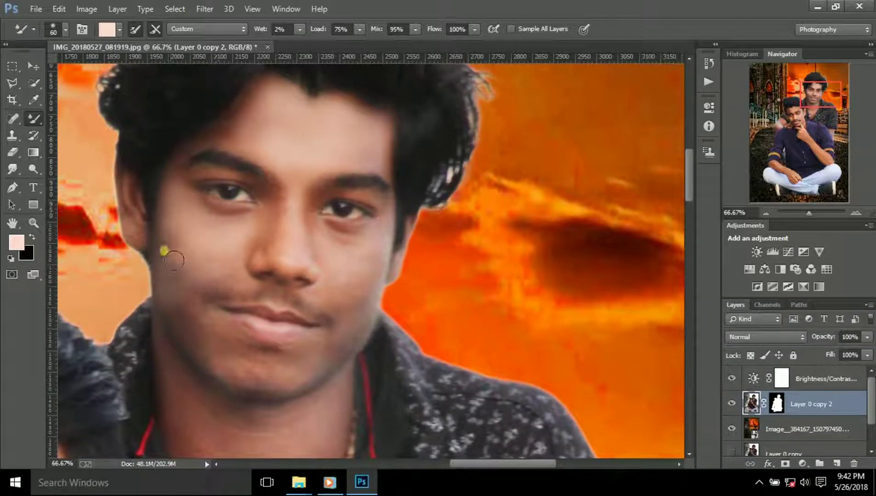
pyautogui.moveTo(252, 261); pyautogui.dragTo(285, 216)
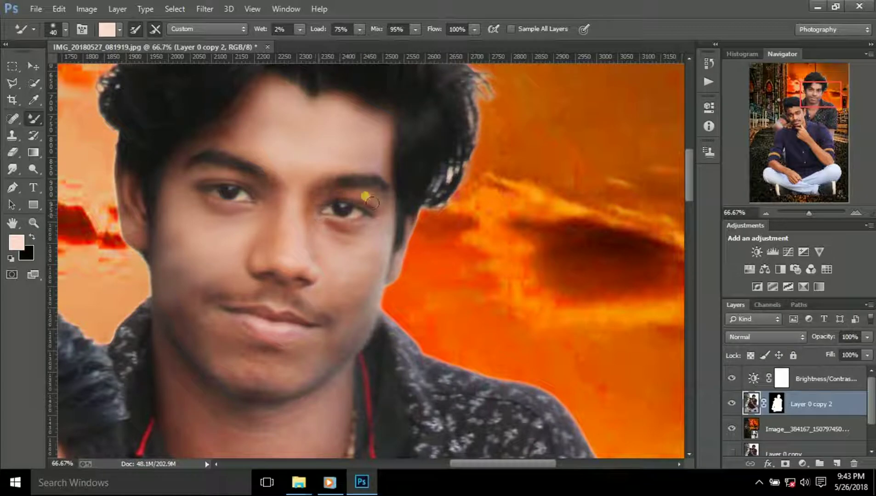
# Sweep a long smoothing stroke across the cheek and jaw, then readjust zoom and brush size.
pyautogui.moveTo(363, 248)
pyautogui.mouseDown()
pyautogui.moveTo(385, 255)
pyautogui.moveTo(382, 236)
pyautogui.moveTo(343, 288)
pyautogui.moveTo(284, 317)
pyautogui.moveTo(189, 257)
pyautogui.moveTo(180, 299)
pyautogui.mouseUp()
pyautogui.scroll(-1, 385, 254)
pyautogui.press(']')
pyautogui.press(']')
pyautogui.scroll(-1, 371, 298)
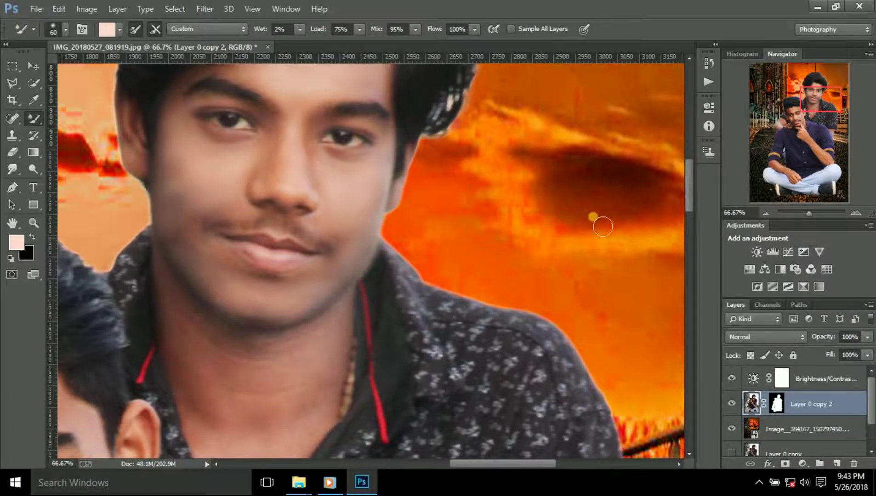
pyautogui.hotkey('ctrl', '-')
pyautogui.hotkey('ctrl', '-')
pyautogui.hotkey('ctrl', '-')
pyautogui.hotkey('ctrl', '+')
pyautogui.hotkey('ctrl', '+')
pyautogui.hotkey('ctrl', '+')
pyautogui.hotkey('ctrl', '+')
pyautogui.press('[')
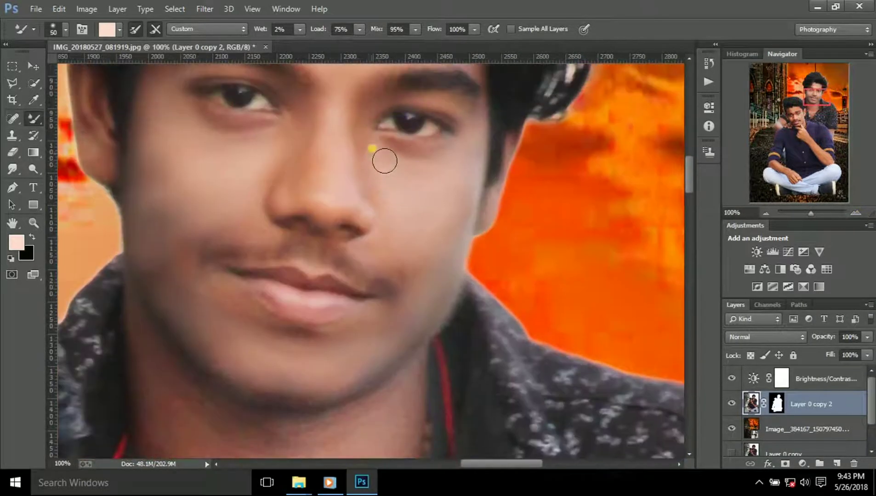
# Smooth the rear man's cheek below the nose and the upper-lip skin along the mustache.
pyautogui.scroll(-1, 419, 278)
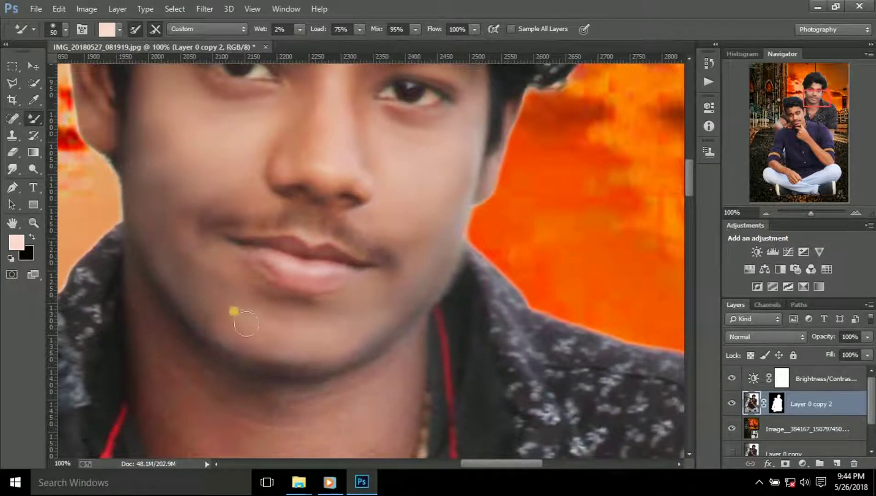
pyautogui.scroll(1, 221, 295)
pyautogui.moveTo(213, 286)
pyautogui.mouseDown()
pyautogui.moveTo(182, 252)
pyautogui.moveTo(273, 230)
pyautogui.mouseUp()
pyautogui.scroll(3, 288, 162)
pyautogui.press('[')
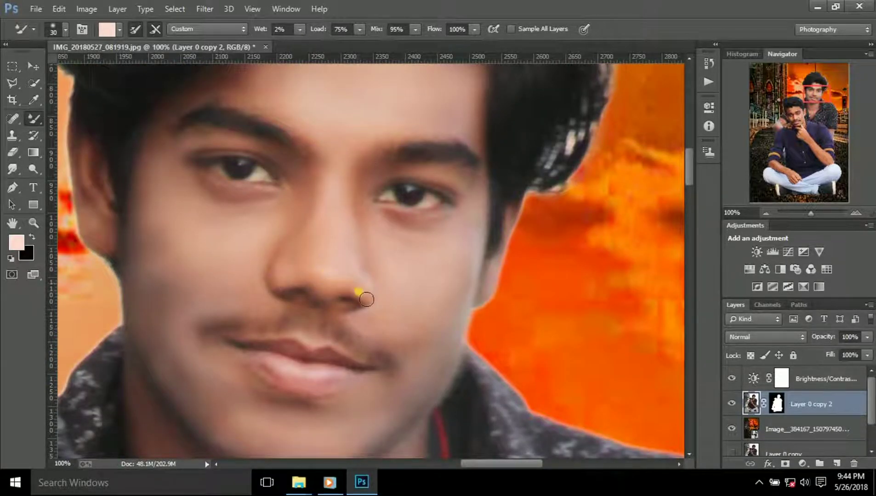
pyautogui.scroll(-1, 396, 340)
pyautogui.moveTo(281, 308); pyautogui.dragTo(220, 302)
# Use a smaller brush to soften the skin along the rear man's ear edge.
pyautogui.press(']')
pyautogui.press(']')
pyautogui.press(']')
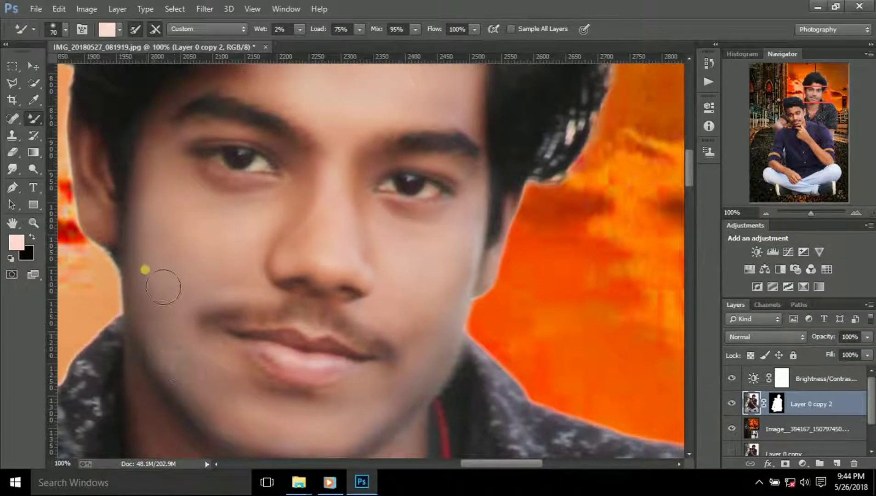
pyautogui.scroll(-3, 202, 321)
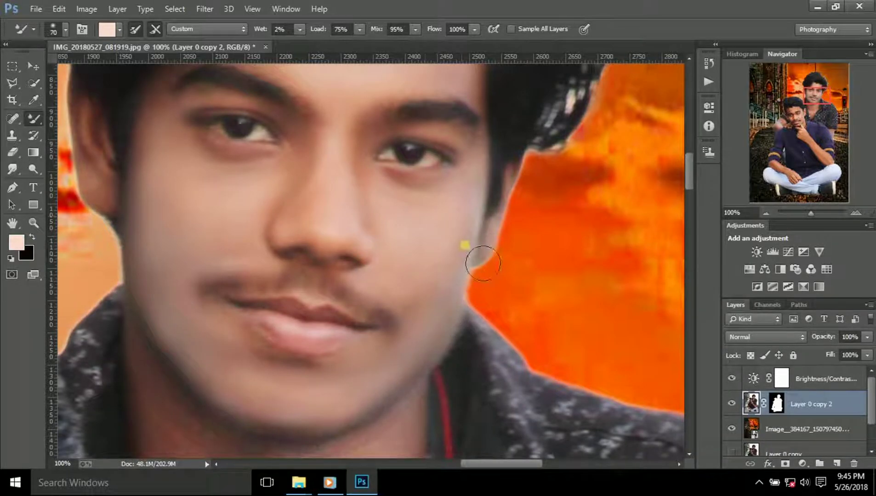
pyautogui.scroll(3, 224, 318)
pyautogui.scroll(3, 223, 318)
pyautogui.press('[')
pyautogui.press('[')
pyautogui.press('[')
pyautogui.moveTo(90, 258); pyautogui.dragTo(98, 293)
pyautogui.moveTo(98, 237); pyautogui.dragTo(100, 206)
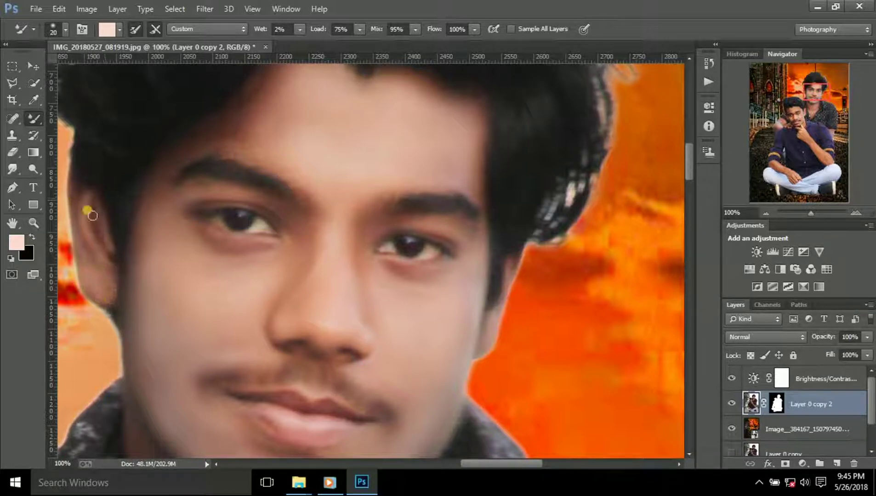
# Smooth the rear man's left temple, hairline, eyebrow area, forehead and upper cheek.
pyautogui.moveTo(317, 208)
pyautogui.mouseDown()
pyautogui.moveTo(171, 183)
pyautogui.moveTo(273, 144)
pyautogui.moveTo(216, 151)
pyautogui.moveTo(284, 118)
pyautogui.mouseUp()
pyautogui.scroll(2, 284, 119)
pyautogui.moveTo(234, 171)
pyautogui.mouseDown()
pyautogui.moveTo(176, 236)
pyautogui.moveTo(212, 190)
pyautogui.mouseUp()
pyautogui.moveTo(256, 153)
pyautogui.mouseDown()
pyautogui.moveTo(237, 176)
pyautogui.moveTo(285, 119)
pyautogui.moveTo(153, 226)
pyautogui.moveTo(182, 276)
pyautogui.mouseUp()
pyautogui.press(']')
pyautogui.press(']')
pyautogui.press('[')
pyautogui.press('[')
pyautogui.press('[')
# Zoom in and blend the skin beside and along the chin and lower cheek, then return to 50%.
pyautogui.click(764, 214)
pyautogui.click(856, 213)
pyautogui.click(856, 213)
pyautogui.click(856, 213)
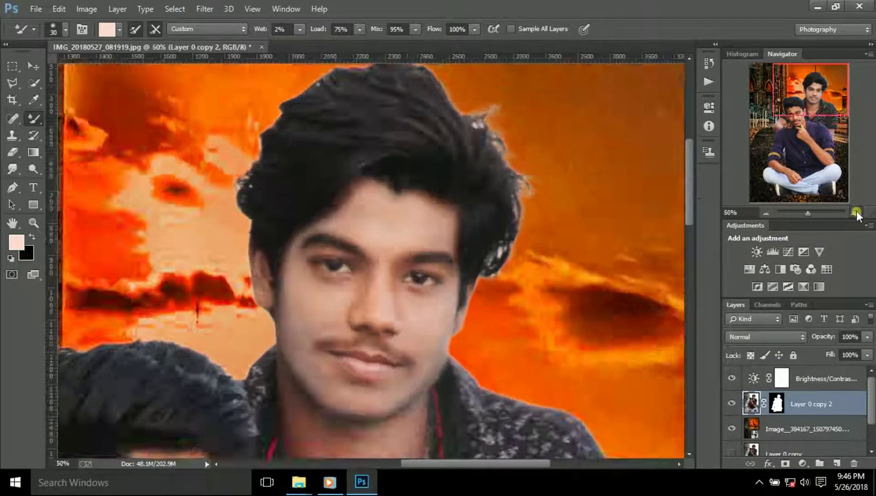
pyautogui.moveTo(357, 408)
pyautogui.mouseDown()
pyautogui.moveTo(309, 381)
pyautogui.moveTo(387, 413)
pyautogui.moveTo(361, 400)
pyautogui.mouseUp()
pyautogui.moveTo(304, 363); pyautogui.dragTo(407, 386)
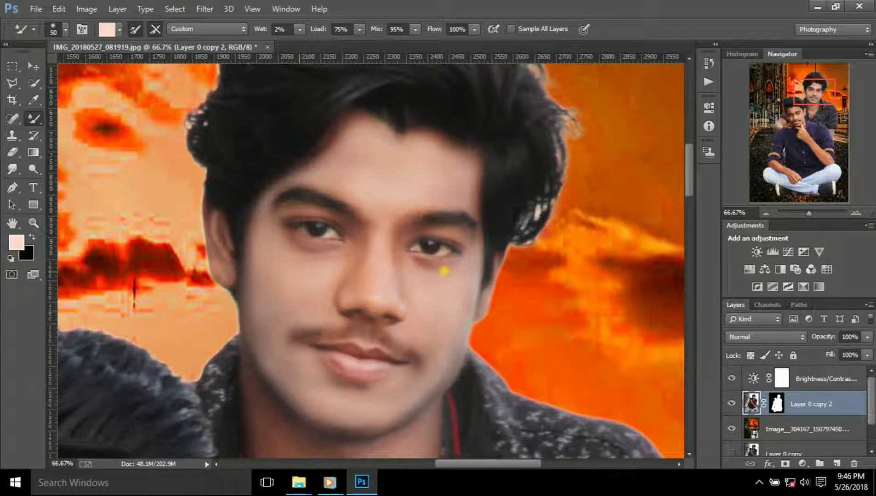
pyautogui.scroll(-3, 465, 191)
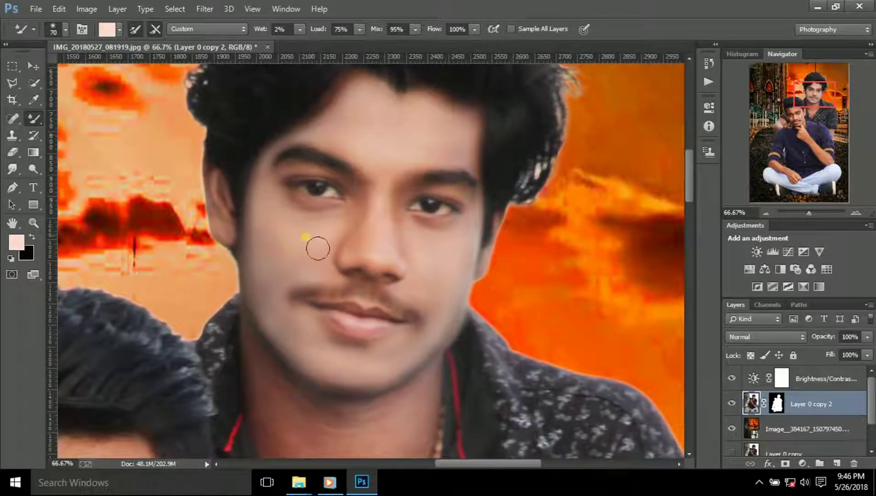
pyautogui.moveTo(271, 287)
pyautogui.mouseDown()
pyautogui.moveTo(270, 276)
pyautogui.moveTo(305, 259)
pyautogui.moveTo(290, 328)
pyautogui.moveTo(389, 381)
pyautogui.mouseUp()
pyautogui.scroll(-2, 389, 380)
pyautogui.moveTo(446, 289); pyautogui.dragTo(455, 283)
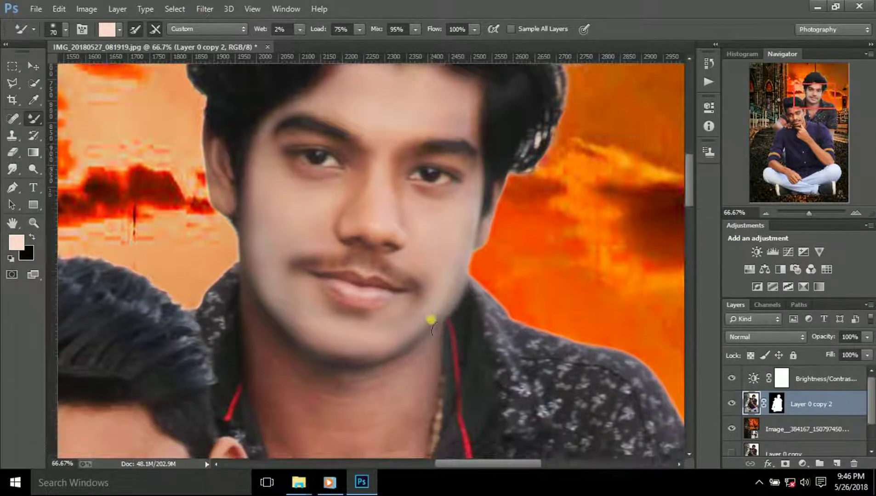
pyautogui.click(767, 212)
# Blend the rear man's neck skin from the chin down toward the shirt collar.
pyautogui.scroll(2, 478, 284)
pyautogui.scroll(2, 303, 238)
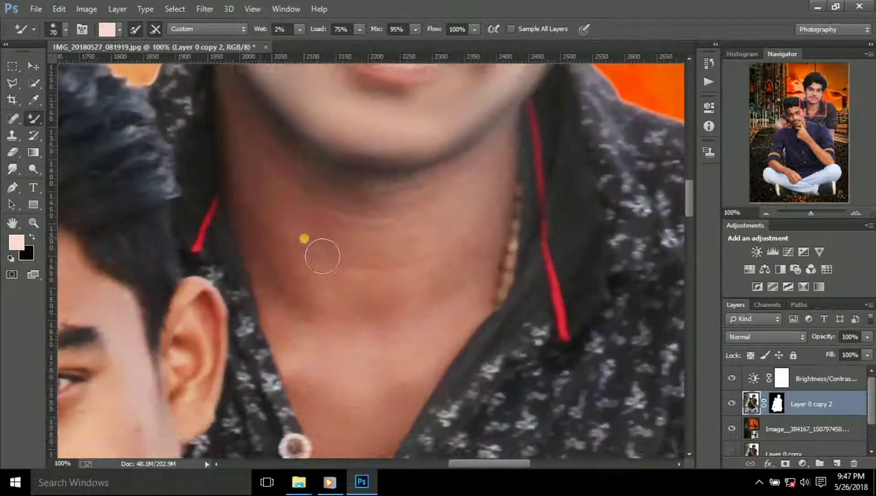
pyautogui.moveTo(298, 264)
pyautogui.mouseDown()
pyautogui.moveTo(512, 284)
pyautogui.moveTo(349, 326)
pyautogui.moveTo(329, 309)
pyautogui.mouseUp()
pyautogui.scroll(-1, 511, 284)
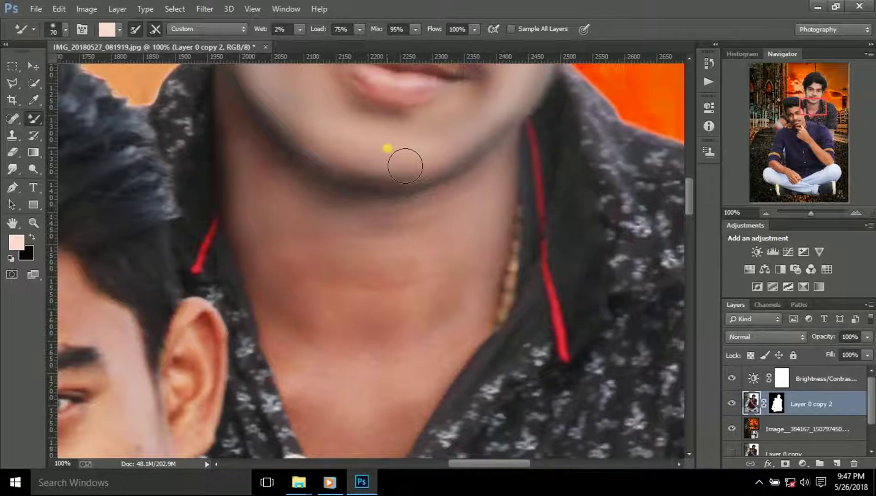
pyautogui.scroll(-2, 411, 231)
pyautogui.moveTo(410, 231); pyautogui.dragTo(332, 217)
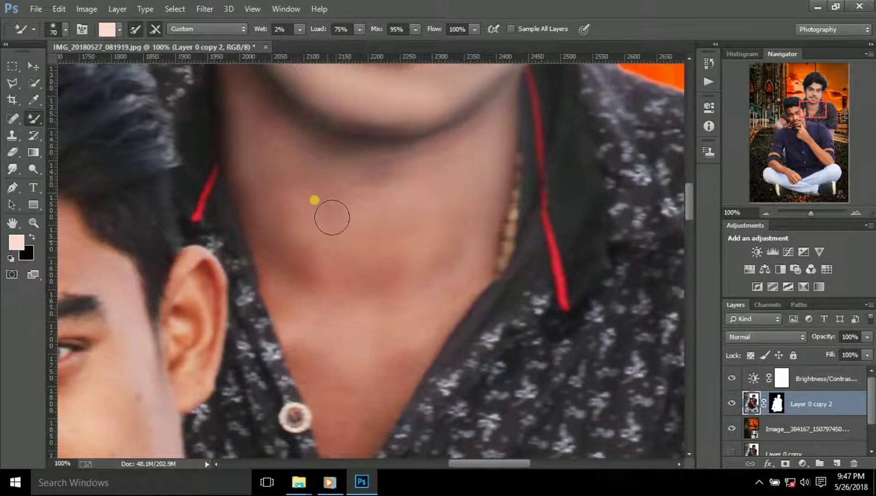
pyautogui.scroll(-2, 332, 217)
pyautogui.moveTo(348, 337); pyautogui.dragTo(443, 297)
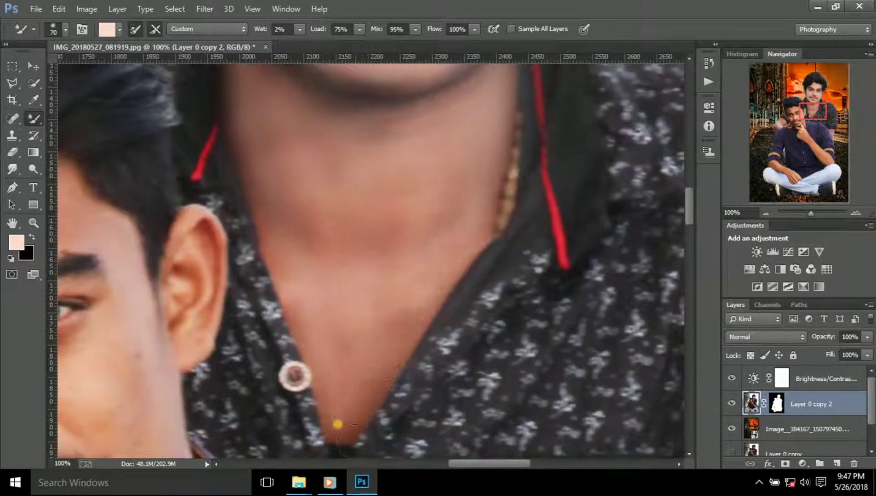
# Resize the smoothing brush between 45 and 80 px, then zoom out to the whole composite.
pyautogui.scroll(1, 353, 287)
pyautogui.scroll(2, 362, 219)
pyautogui.scroll(2, 266, 182)
pyautogui.press('[')
pyautogui.press('[')
pyautogui.press('[')
pyautogui.press(']')
pyautogui.press(']')
pyautogui.press(']')
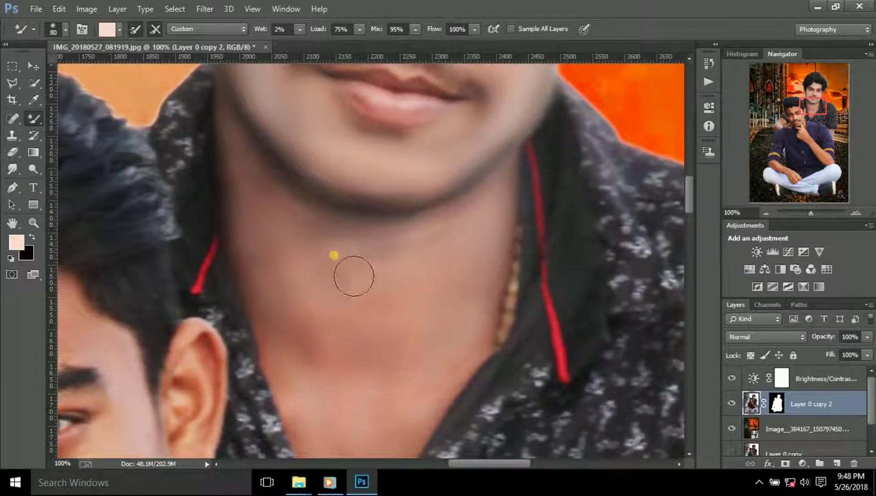
pyautogui.scroll(-1, 331, 361)
pyautogui.scroll(-3, 359, 332)
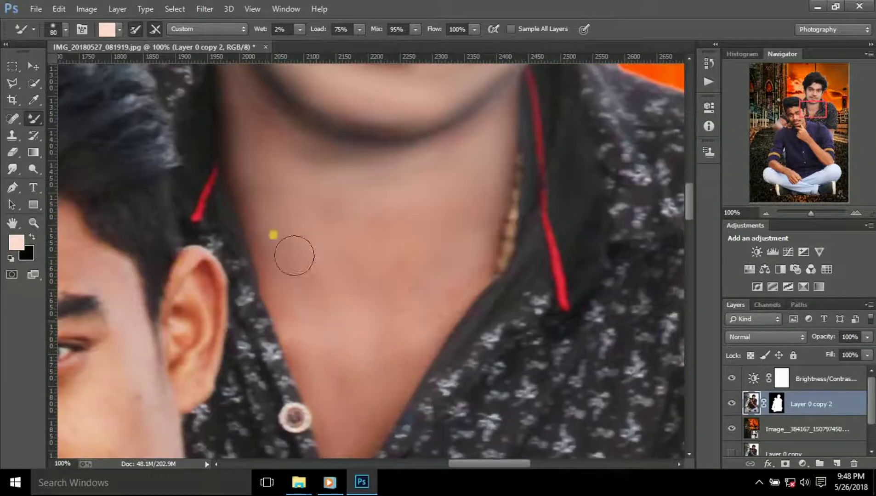
pyautogui.scroll(-2, 331, 375)
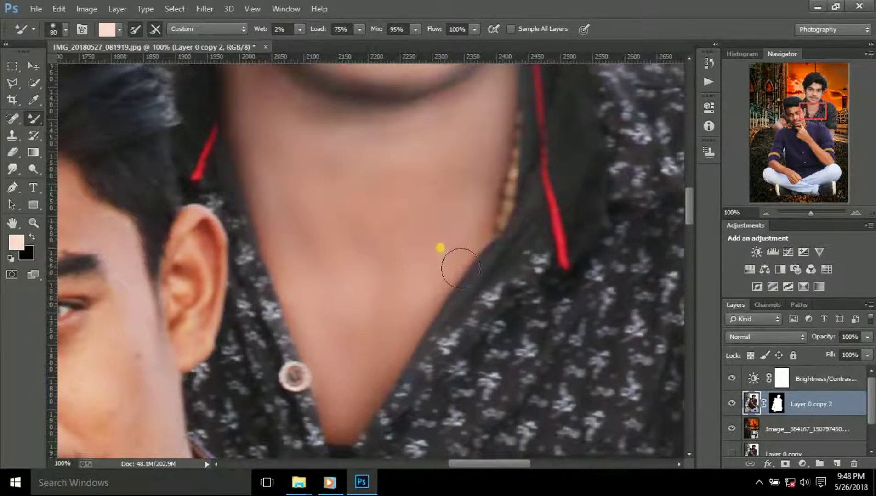
pyautogui.scroll(2, 460, 257)
pyautogui.click(789, 214)
pyautogui.press(']')
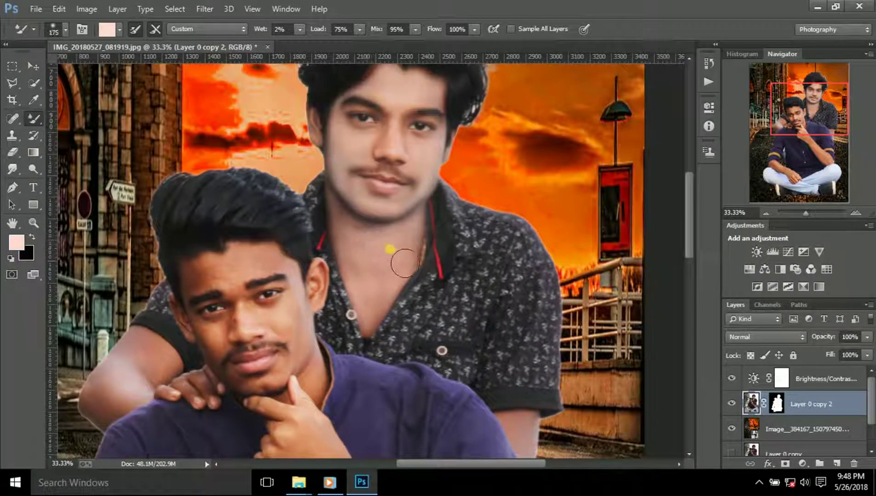
# Zoom to 50% on the front man's face and smooth his forehead with a 70 px brush.
pyautogui.press(']')
pyautogui.press(']')
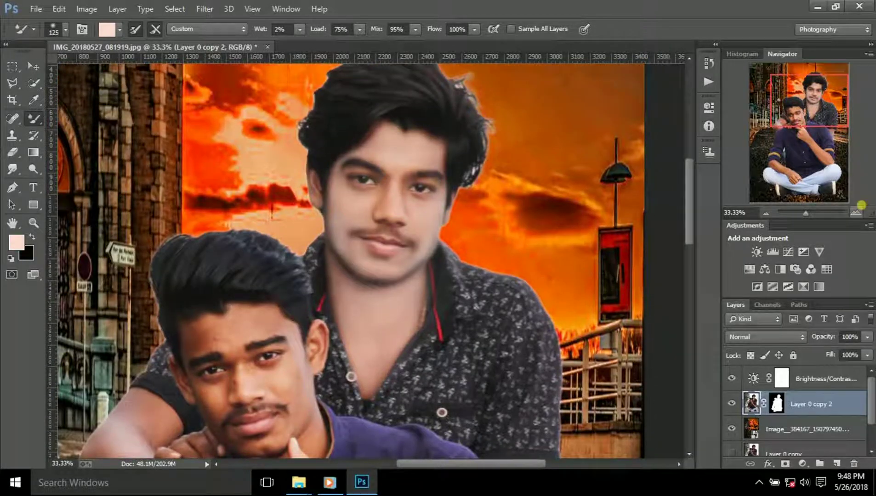
pyautogui.click(766, 213)
pyautogui.click(856, 213)
pyautogui.click(835, 171)
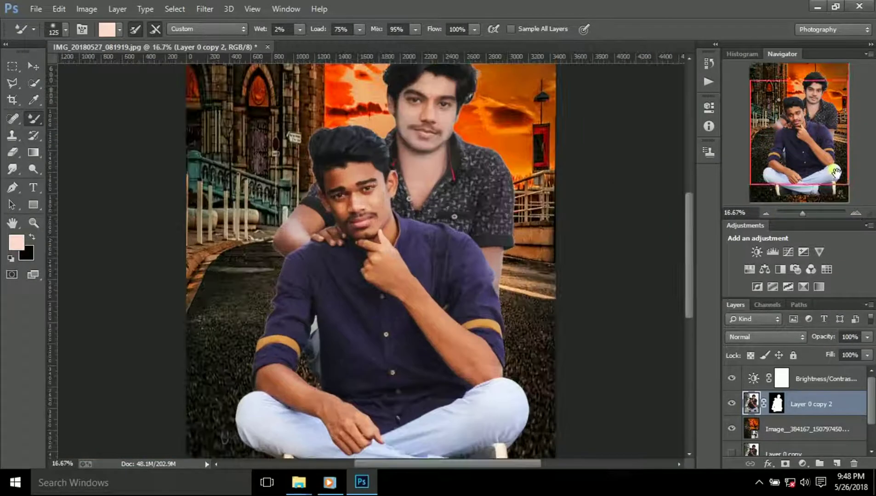
pyautogui.click(856, 213)
pyautogui.press('[')
pyautogui.press('[')
pyautogui.press('[')
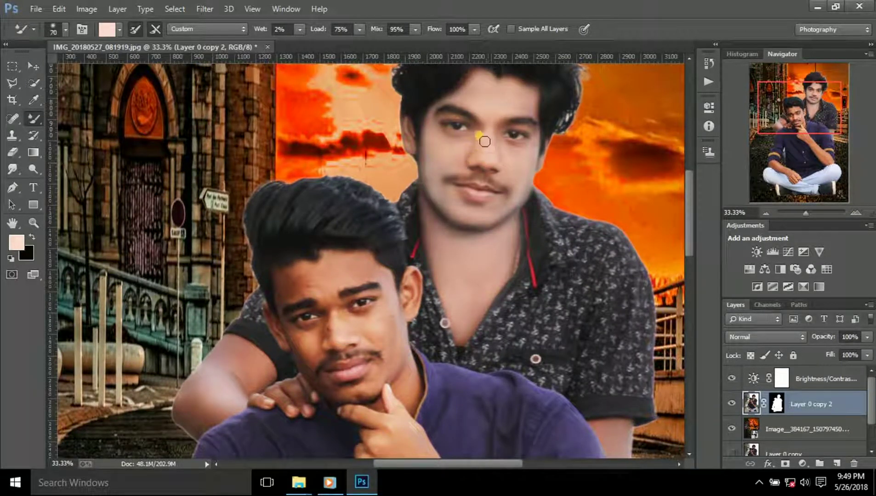
pyautogui.click(767, 213)
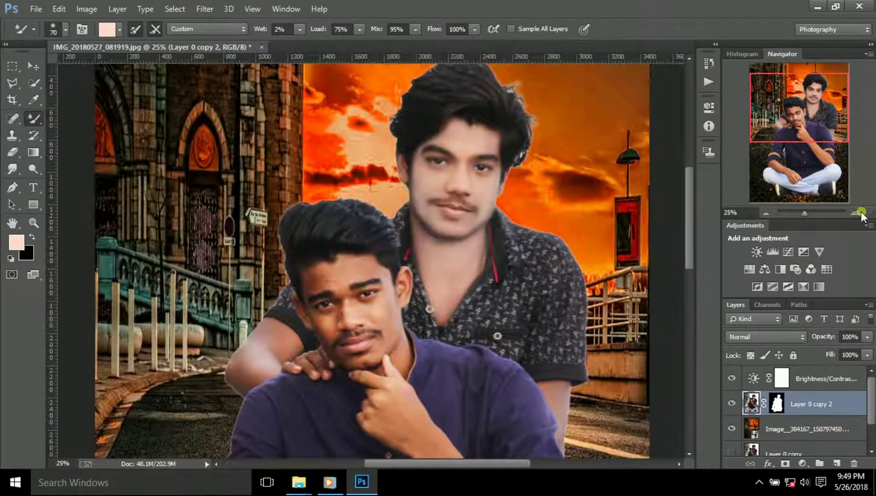
pyautogui.click(856, 213)
pyautogui.click(856, 213)
pyautogui.moveTo(332, 229)
pyautogui.mouseDown()
pyautogui.moveTo(357, 237)
pyautogui.moveTo(398, 211)
pyautogui.mouseUp()
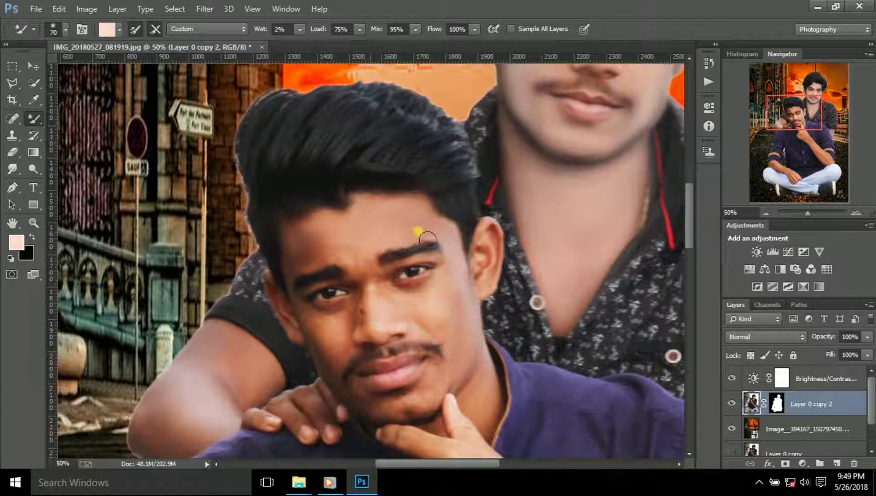
# Blend the front man's skin from forehead past the eye down to cheek and chin.
pyautogui.rightClick(361, 281)
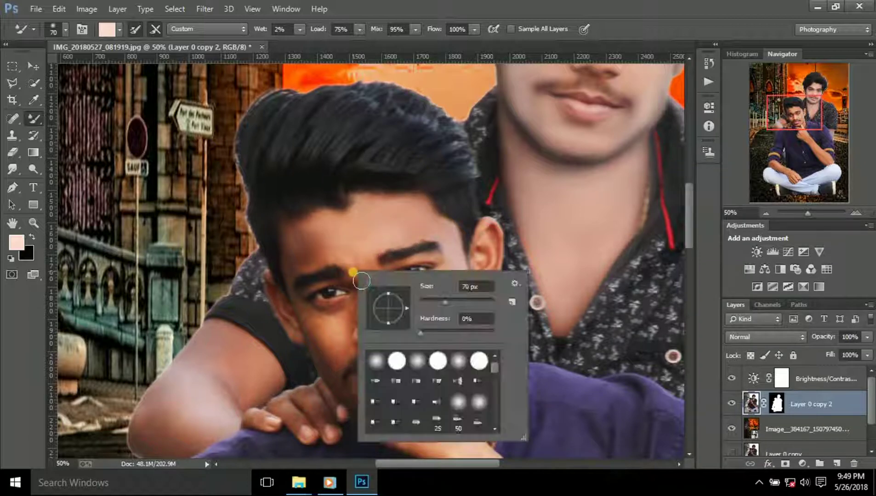
pyautogui.click(371, 251)
pyautogui.moveTo(426, 307); pyautogui.dragTo(470, 334)
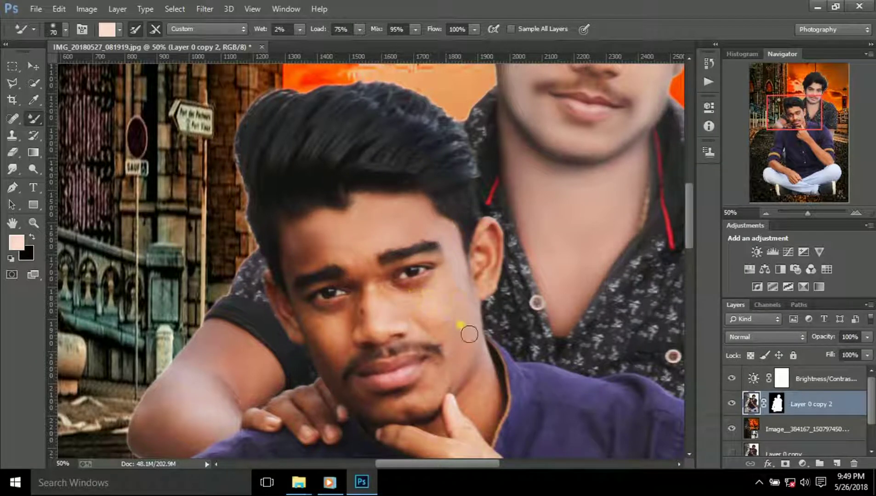
pyautogui.rightClick(475, 368)
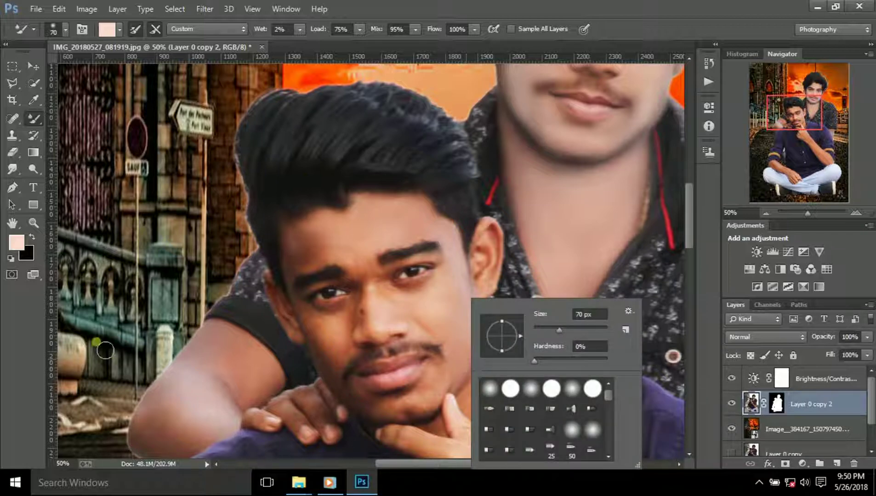
pyautogui.click(353, 255)
pyautogui.moveTo(339, 251); pyautogui.dragTo(449, 311)
pyautogui.moveTo(432, 403)
pyautogui.mouseDown()
pyautogui.moveTo(362, 326)
pyautogui.moveTo(338, 371)
pyautogui.moveTo(390, 424)
pyautogui.mouseUp()
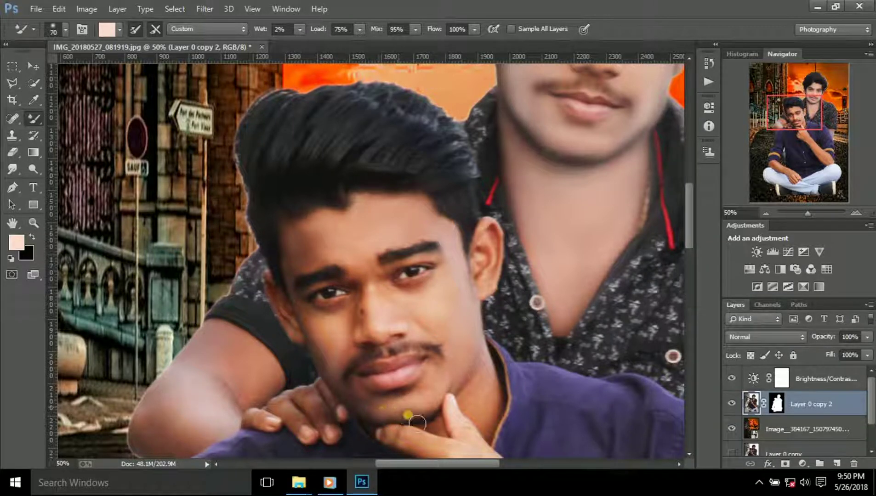
pyautogui.moveTo(438, 404); pyautogui.dragTo(348, 336)
# With a 100 px brush, smooth the arm, upper arm and fingers resting on his shoulder.
pyautogui.scroll(-3, 248, 325)
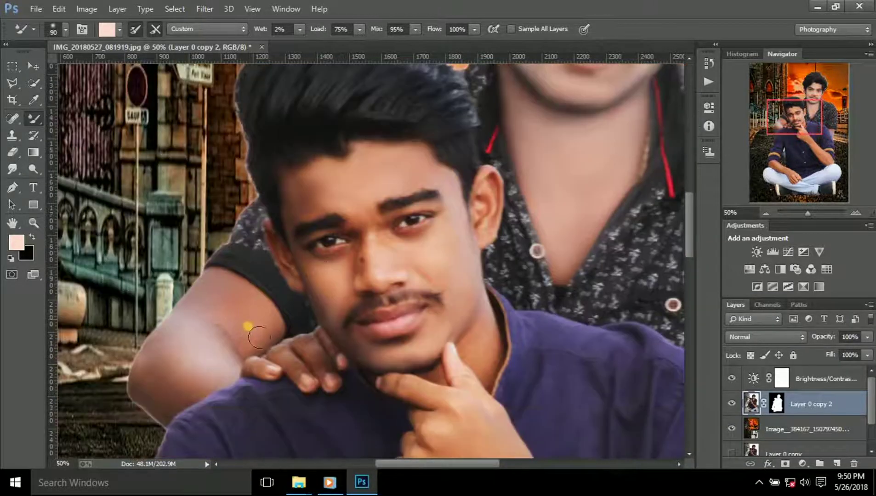
pyautogui.press(']')
pyautogui.moveTo(150, 390)
pyautogui.mouseDown()
pyautogui.moveTo(253, 308)
pyautogui.moveTo(137, 371)
pyautogui.moveTo(203, 351)
pyautogui.moveTo(233, 376)
pyautogui.mouseUp()
pyautogui.moveTo(232, 293); pyautogui.dragTo(337, 355)
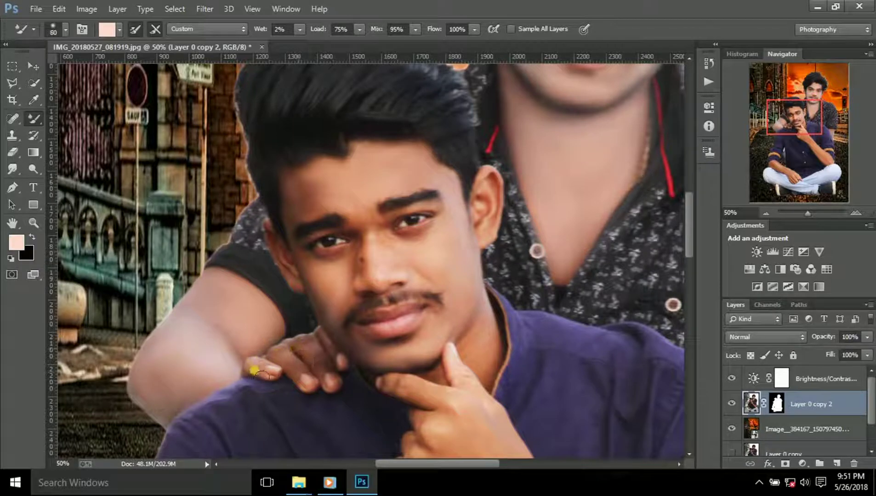
pyautogui.moveTo(307, 374); pyautogui.dragTo(339, 358)
# Briefly switch to the Dodge tool and back to the Mixer Brush at 50% zoom.
pyautogui.rightClick(340, 358)
pyautogui.press('Escape')
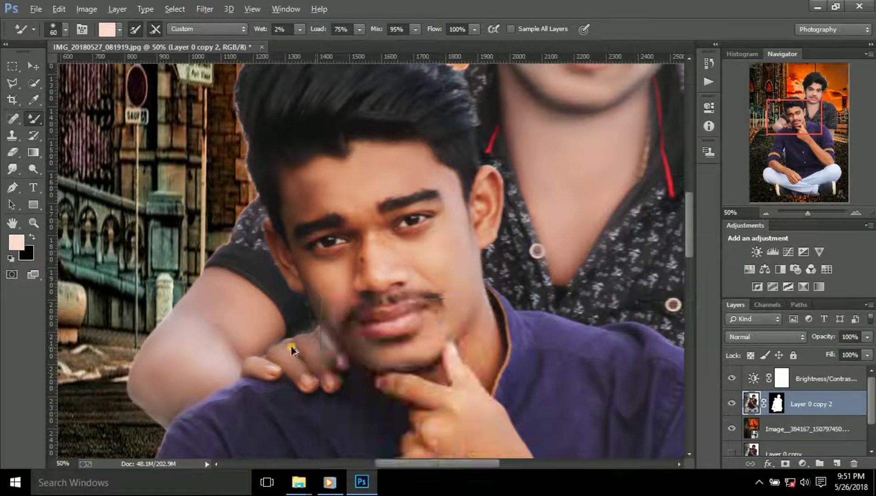
pyautogui.press('o')
pyautogui.press('b')
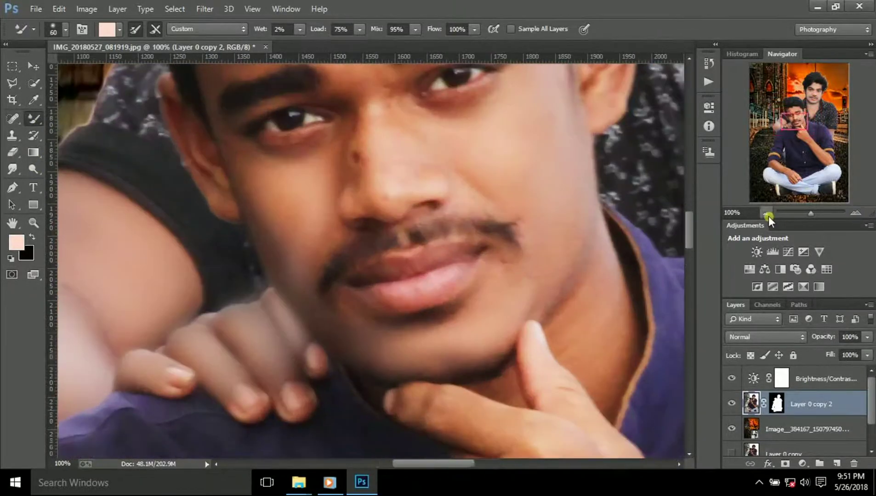
pyautogui.click(767, 214)
pyautogui.click(860, 214)
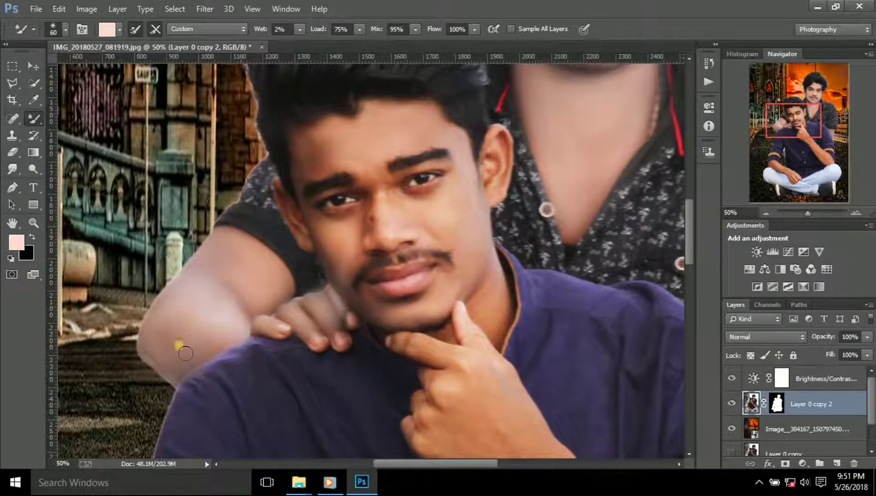
# At 66.67% zoom with a 50 px brush, smooth skin under the eye, lower cheek and forehead.
pyautogui.press(']')
pyautogui.press(']')
pyautogui.press(']')
pyautogui.click(772, 213)
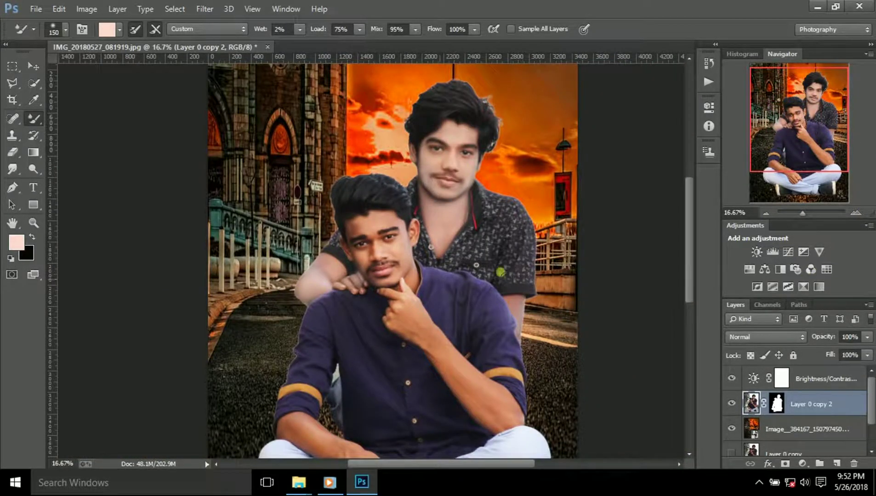
pyautogui.click(856, 213)
pyautogui.scroll(1, 434, 164)
pyautogui.press('[')
pyautogui.press('[')
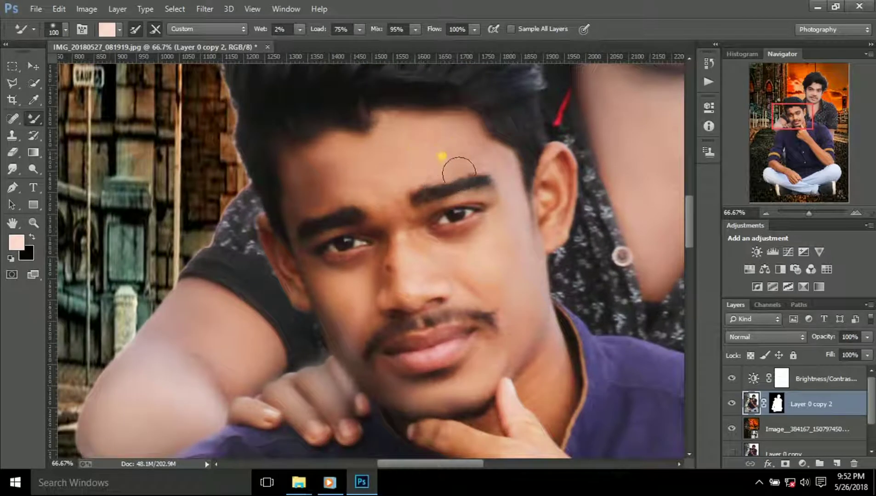
pyautogui.press('[')
pyautogui.press('[')
pyautogui.press('[')
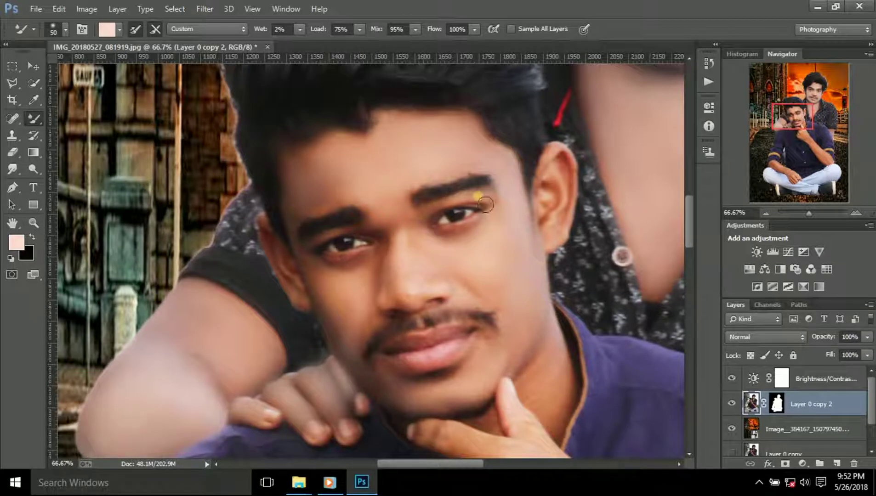
pyautogui.scroll(-1, 486, 242)
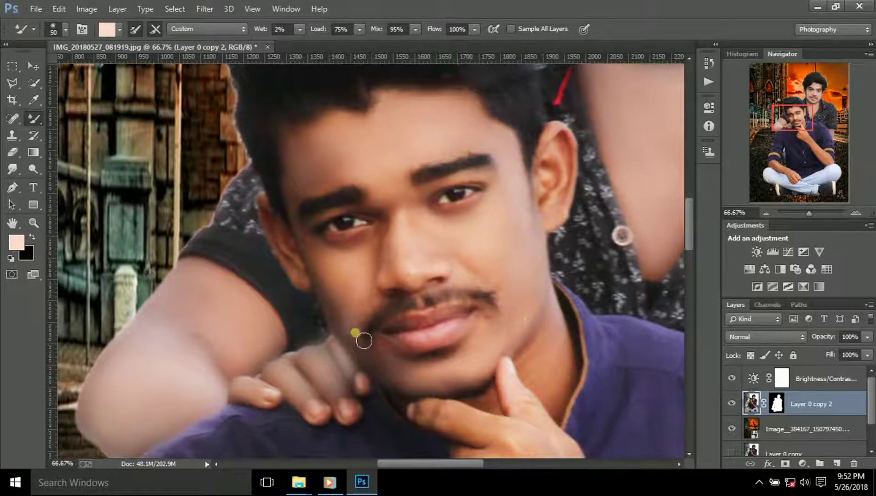
pyautogui.moveTo(381, 248); pyautogui.dragTo(344, 318)
pyautogui.moveTo(326, 228)
pyautogui.mouseDown()
pyautogui.moveTo(363, 127)
pyautogui.moveTo(299, 157)
pyautogui.moveTo(294, 194)
pyautogui.mouseUp()
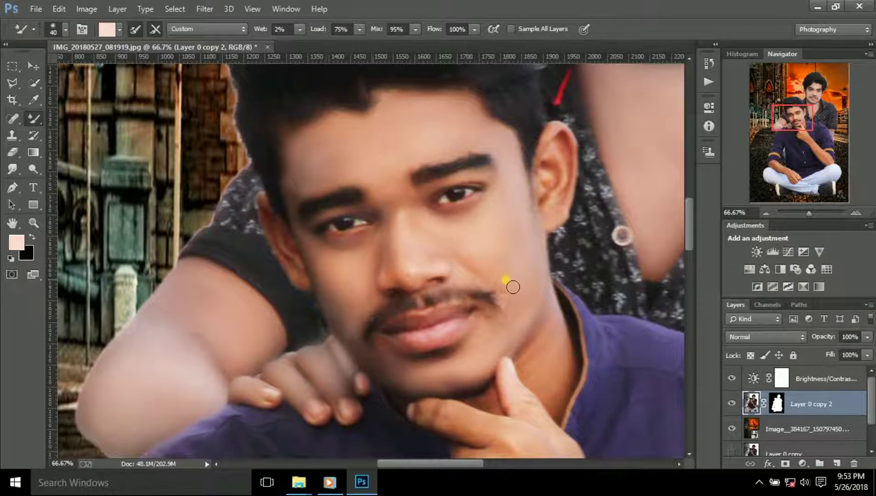
# Smooth across the front man's cheek, nose and chin, then up his neck.
pyautogui.scroll(-2, 513, 287)
pyautogui.moveTo(532, 264)
pyautogui.mouseDown()
pyautogui.moveTo(524, 254)
pyautogui.moveTo(375, 259)
pyautogui.moveTo(320, 209)
pyautogui.moveTo(391, 327)
pyautogui.mouseUp()
pyautogui.scroll(-1, 558, 288)
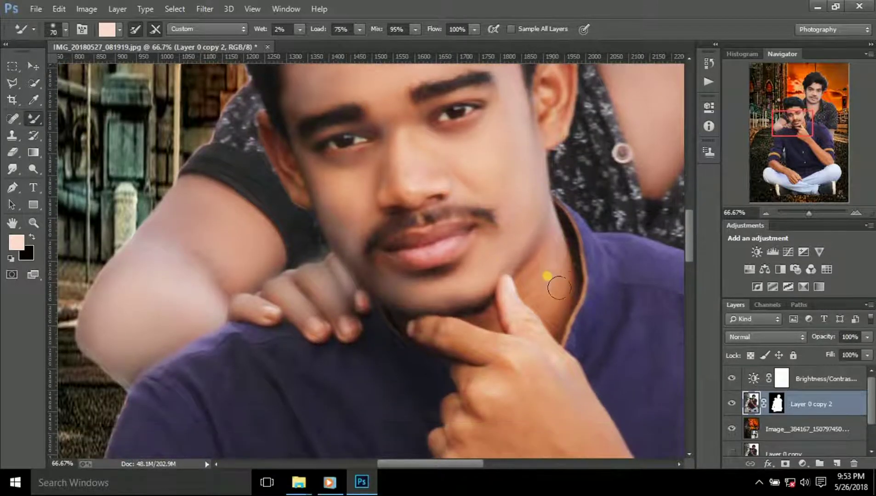
pyautogui.moveTo(567, 327); pyautogui.dragTo(555, 288)
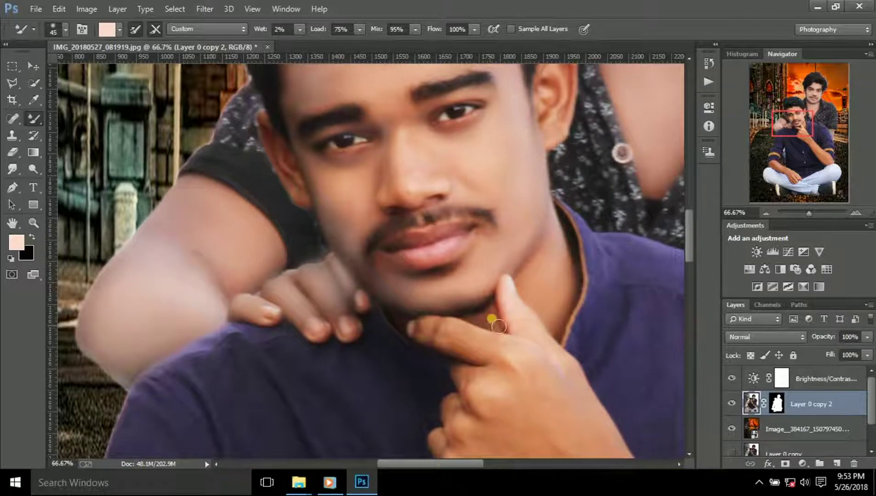
pyautogui.scroll(-1, 538, 349)
pyautogui.moveTo(537, 349); pyautogui.dragTo(505, 337)
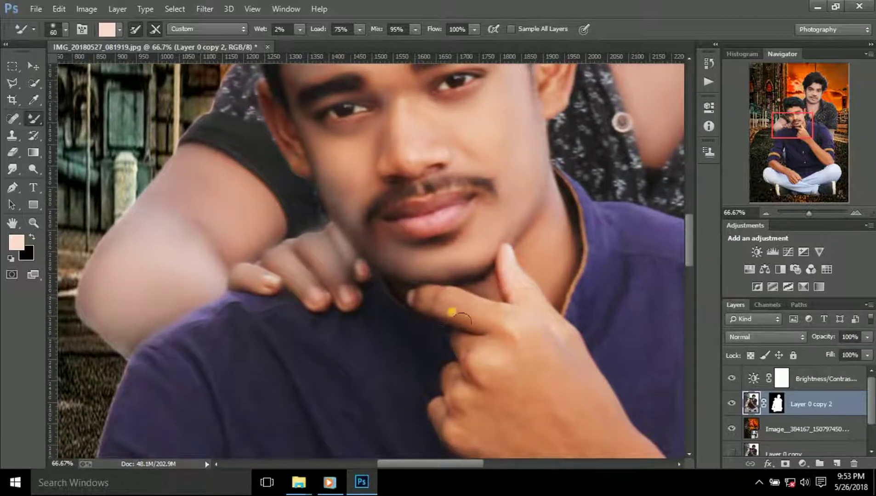
pyautogui.press(']')
pyautogui.press(']')
pyautogui.scroll(-1, 636, 372)
pyautogui.scroll(-1, 635, 371)
pyautogui.click(766, 213)
# With a larger brush, smooth the skin along the front man's forearm.
pyautogui.scroll(-1, 552, 322)
pyautogui.press(']')
pyautogui.press(']')
pyautogui.press(']')
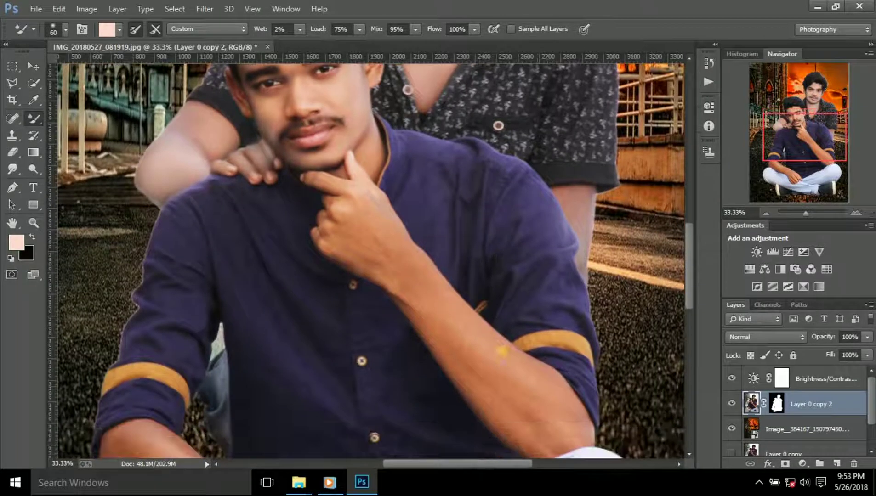
pyautogui.moveTo(546, 358)
pyautogui.mouseDown()
pyautogui.moveTo(474, 252)
pyautogui.moveTo(509, 358)
pyautogui.moveTo(581, 393)
pyautogui.moveTo(540, 339)
pyautogui.mouseUp()
pyautogui.moveTo(363, 198)
pyautogui.mouseDown()
pyautogui.moveTo(592, 357)
pyautogui.moveTo(557, 298)
pyautogui.moveTo(557, 364)
pyautogui.moveTo(485, 289)
pyautogui.mouseUp()
pyautogui.scroll(-1, 483, 286)
pyautogui.scroll(1, 407, 203)
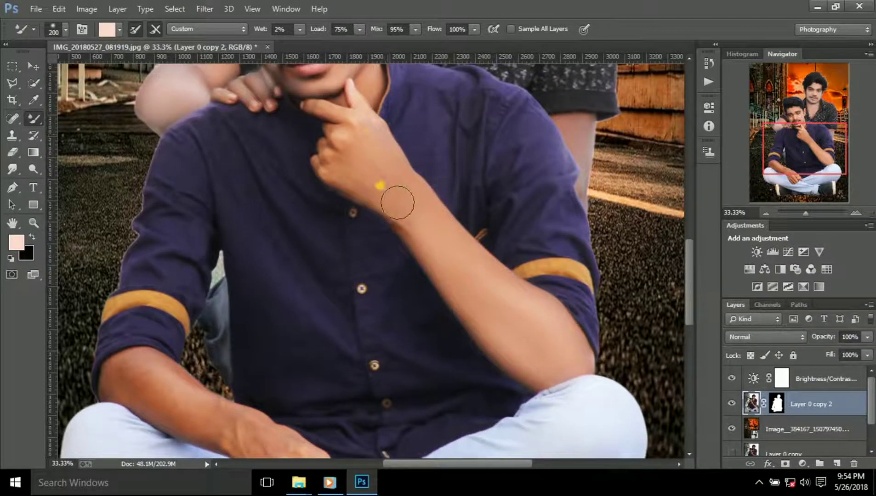
# Zoom in to smooth the knuckles and fingers, then blend the arm skin.
pyautogui.click(856, 213)
pyautogui.press('[')
pyautogui.press('[')
pyautogui.press('[')
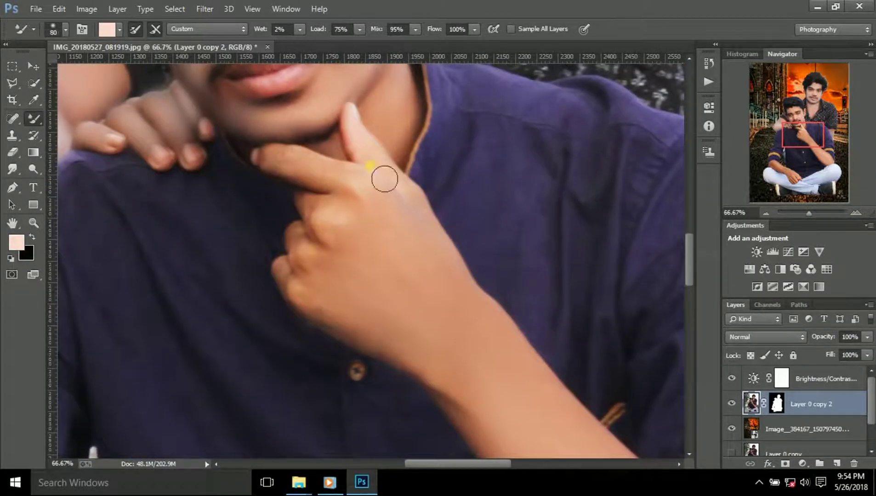
pyautogui.moveTo(331, 221)
pyautogui.mouseDown()
pyautogui.moveTo(324, 287)
pyautogui.moveTo(340, 293)
pyautogui.mouseUp()
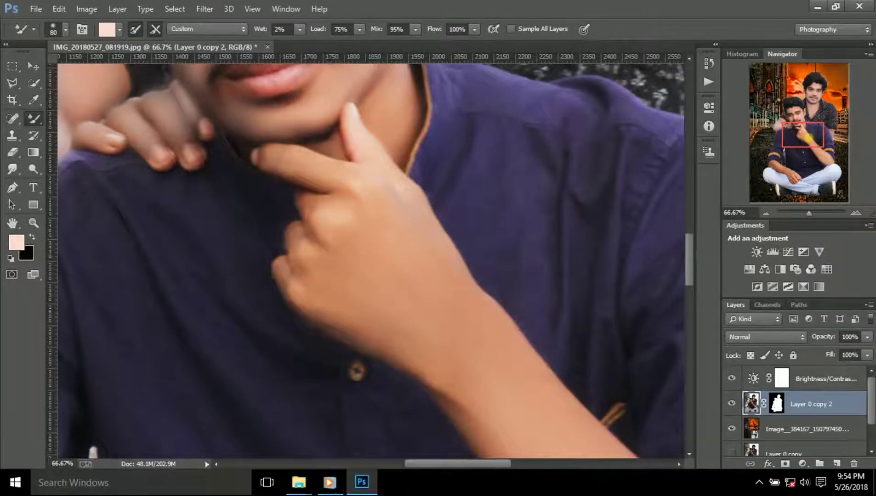
pyautogui.moveTo(820, 151); pyautogui.dragTo(793, 186)
pyautogui.press(']')
pyautogui.press(']')
pyautogui.press(']')
pyautogui.moveTo(390, 221)
pyautogui.mouseDown()
pyautogui.moveTo(301, 223)
pyautogui.moveTo(317, 231)
pyautogui.moveTo(393, 183)
pyautogui.moveTo(423, 288)
pyautogui.moveTo(596, 285)
pyautogui.moveTo(272, 247)
pyautogui.moveTo(309, 221)
pyautogui.moveTo(348, 325)
pyautogui.moveTo(309, 327)
pyautogui.moveTo(411, 358)
pyautogui.moveTo(434, 381)
pyautogui.moveTo(375, 426)
pyautogui.moveTo(434, 347)
pyautogui.moveTo(478, 336)
pyautogui.mouseUp()
# Smooth the forearm between elbow and wrist, then zoom out to the full image.
pyautogui.press('[')
pyautogui.press('[')
pyautogui.press('[')
pyautogui.hotkey('ctrl', '-')
pyautogui.hotkey('ctrl', '-')
pyautogui.hotkey('ctrl', '-')
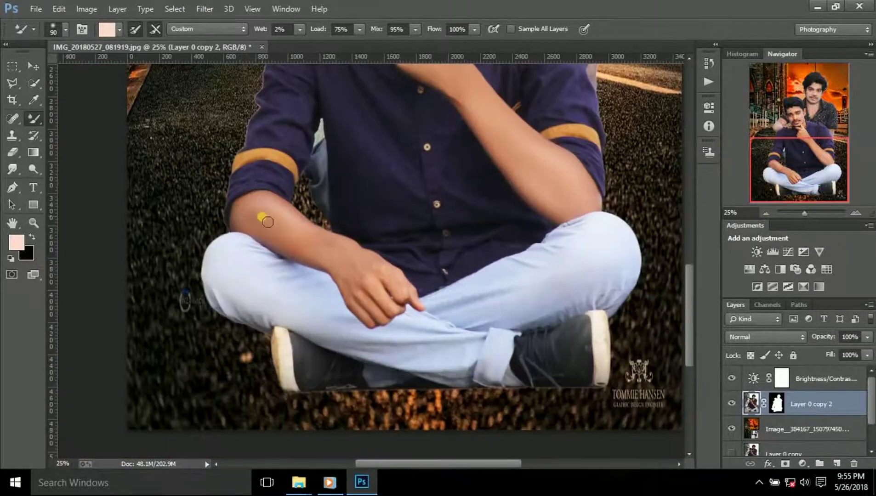
pyautogui.moveTo(275, 216); pyautogui.dragTo(341, 274)
pyautogui.click(769, 212)
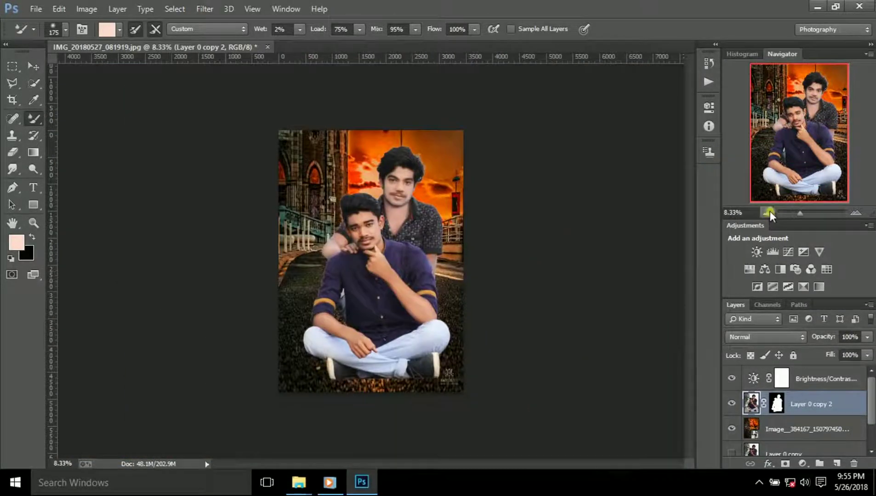
# Zoom in on the front man's face and size the brush down for fine facial detail.
pyautogui.click(855, 213)
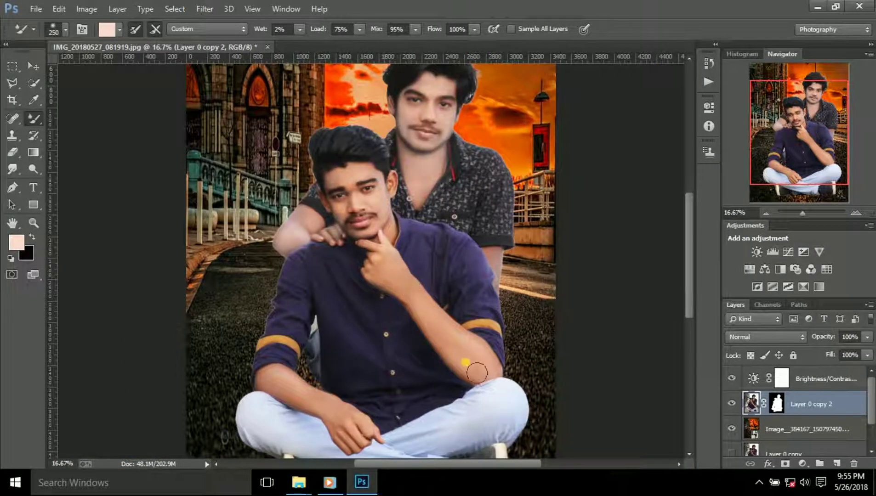
pyautogui.hotkey('ctrl', '+')
pyautogui.press('[')
pyautogui.press('[')
pyautogui.press('[')
pyautogui.scroll(1, 329, 147)
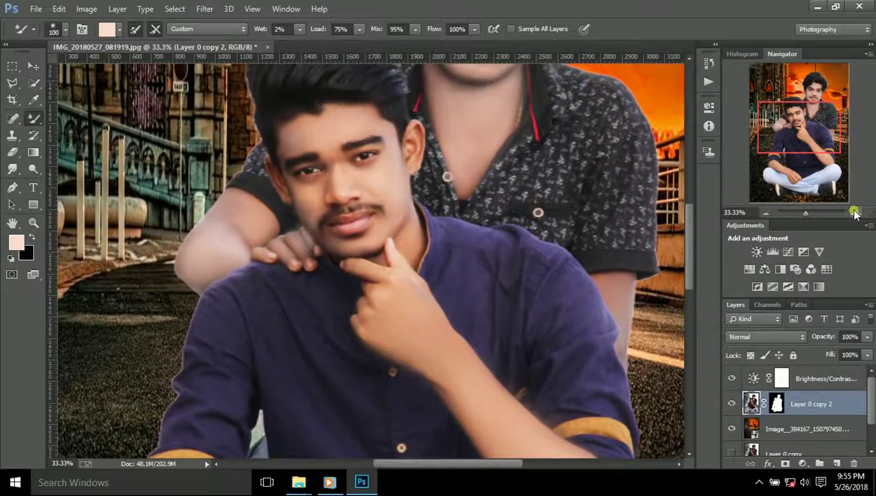
pyautogui.click(854, 211)
pyautogui.press('[')
pyautogui.press('[')
pyautogui.press('[')
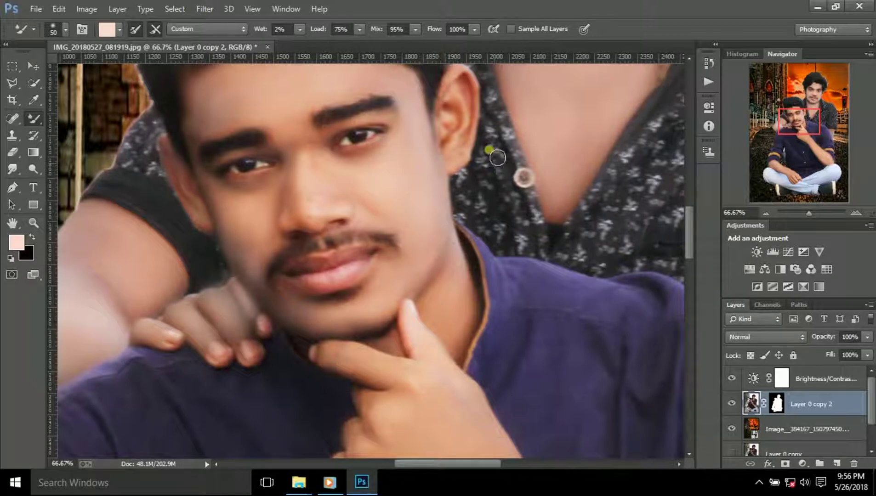
pyautogui.scroll(1, 453, 124)
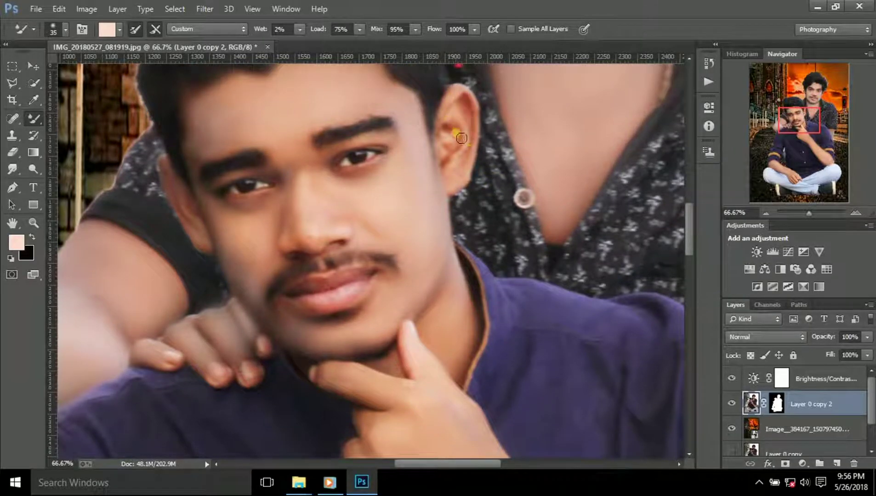
pyautogui.hotkey('ctrl', '-')
pyautogui.hotkey('ctrl', '-')
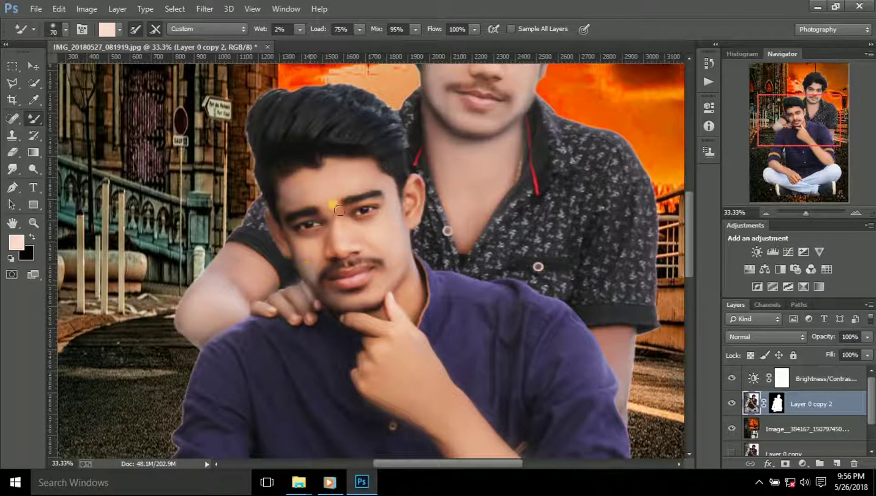
pyautogui.press(']')
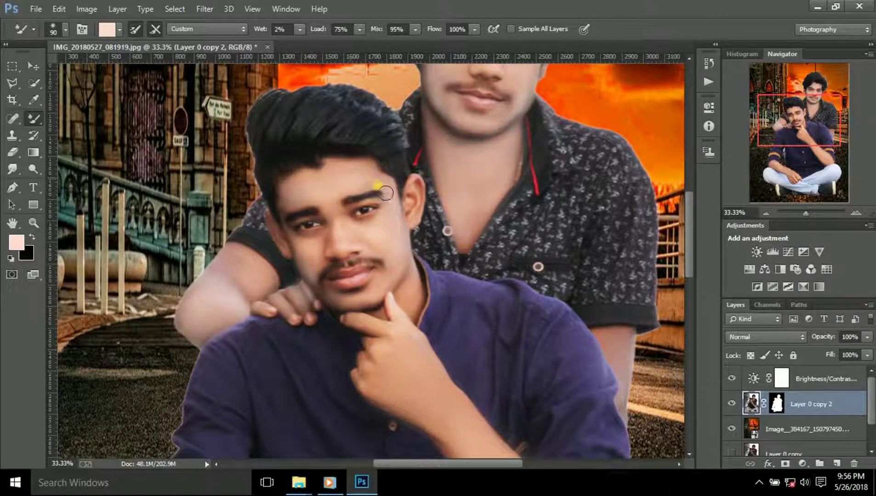
# Smooth the front man's chin and neck skin, then zoom out to the whole composite.
pyautogui.moveTo(401, 293); pyautogui.dragTo(403, 311)
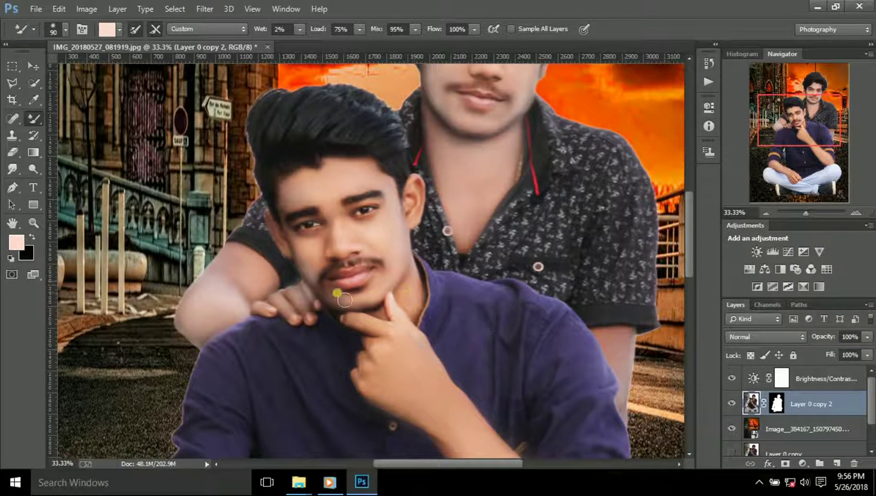
pyautogui.hotkey('ctrl', '-')
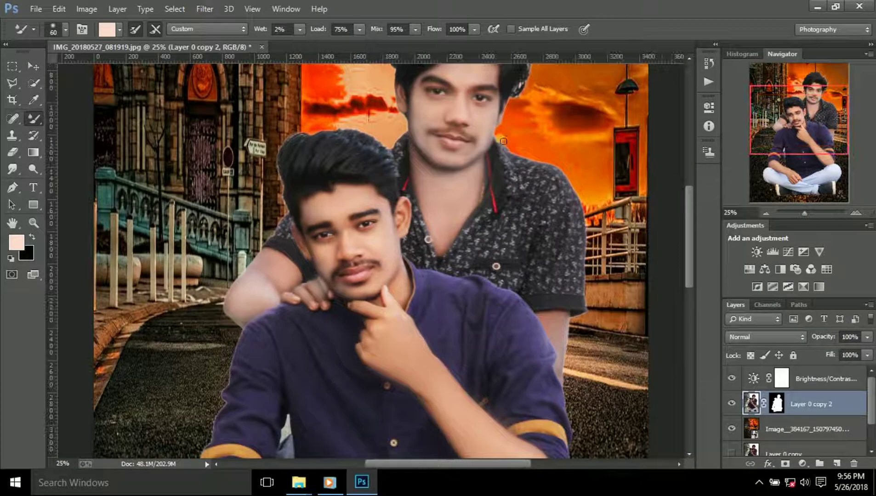
pyautogui.click(767, 211)
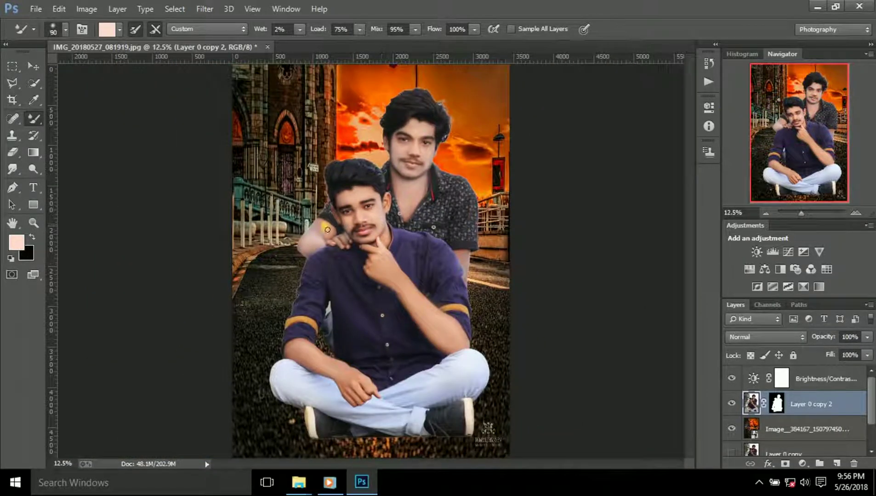
pyautogui.click(855, 211)
pyautogui.click(855, 211)
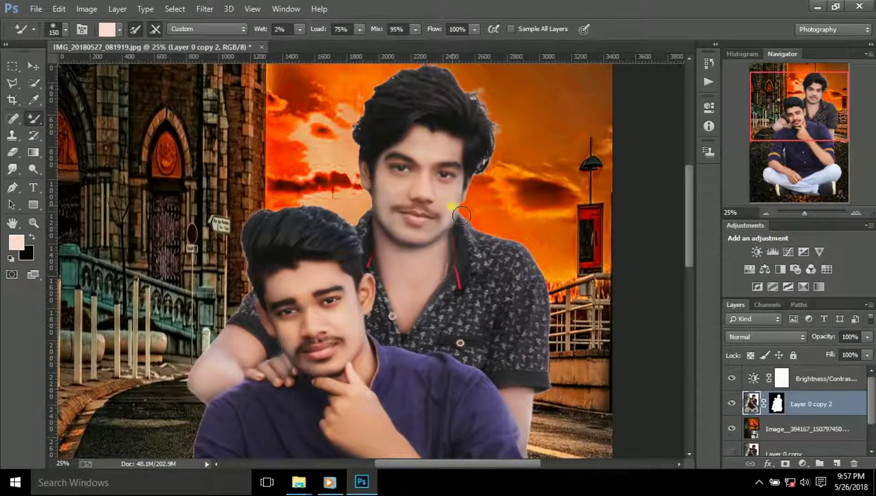
pyautogui.click(771, 207)
pyautogui.click(205, 8)
# Apply Camera Raw with Temperature +11, an exposure tweak, and higher Oranges saturation and +27 luminance.
pyautogui.click(253, 85)
pyautogui.moveTo(696, 209); pyautogui.dragTo(704, 209)
pyautogui.moveTo(695, 270); pyautogui.dragTo(697, 270)
pyautogui.click(664, 146)
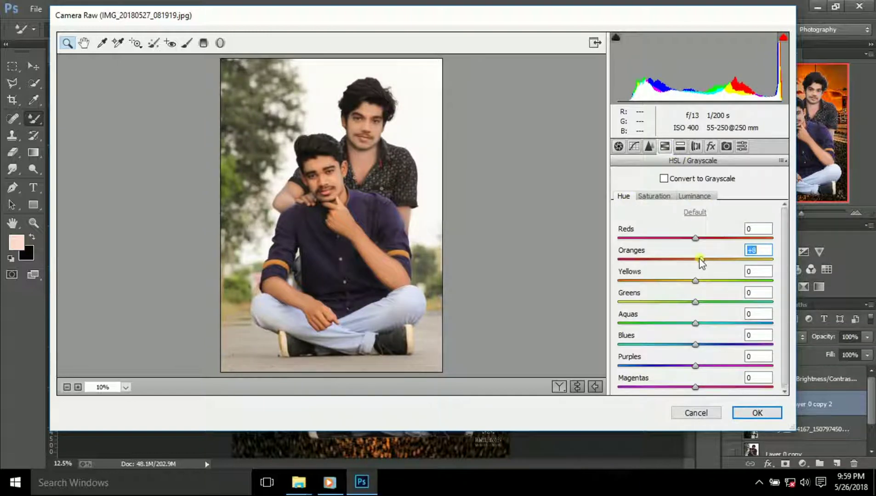
pyautogui.click(654, 196)
pyautogui.moveTo(696, 260)
pyautogui.mouseDown()
pyautogui.moveTo(716, 260)
pyautogui.moveTo(688, 261)
pyautogui.mouseUp()
pyautogui.click(694, 197)
pyautogui.click(654, 197)
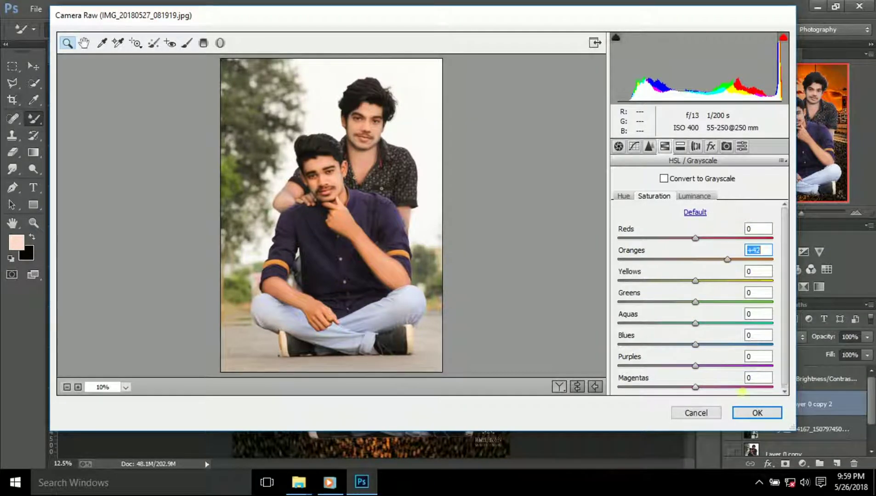
pyautogui.press('Return')
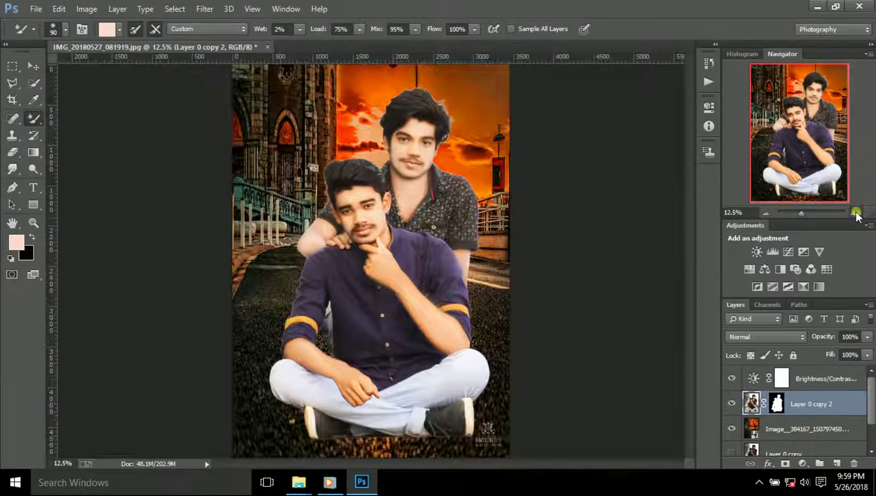
# Zoom in and frame both men's faces, ending close on the back man's face.
pyautogui.click(854, 211)
pyautogui.click(766, 213)
pyautogui.click(858, 207)
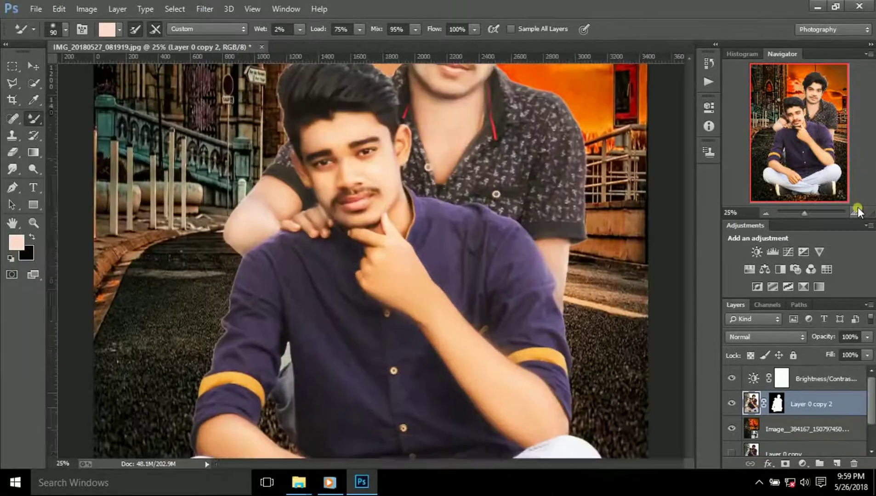
pyautogui.click(858, 208)
pyautogui.moveTo(809, 90); pyautogui.dragTo(812, 136)
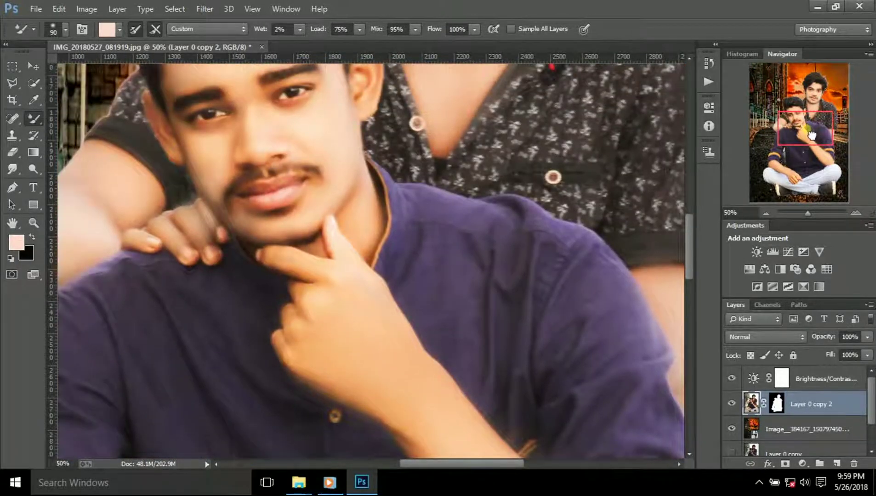
pyautogui.click(766, 213)
pyautogui.click(855, 212)
pyautogui.moveTo(805, 138); pyautogui.dragTo(820, 106)
pyautogui.click(855, 213)
pyautogui.click(855, 213)
# Sample the back man's skin tone and blend it over his chin, left cheek and neck.
pyautogui.keyDown('alt'); pyautogui.click(391, 243); pyautogui.keyUp('alt')
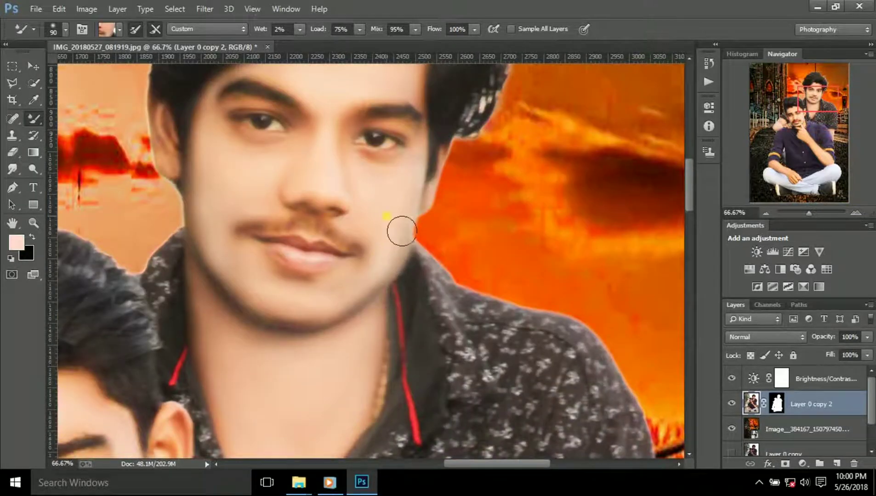
pyautogui.moveTo(388, 283); pyautogui.dragTo(364, 305)
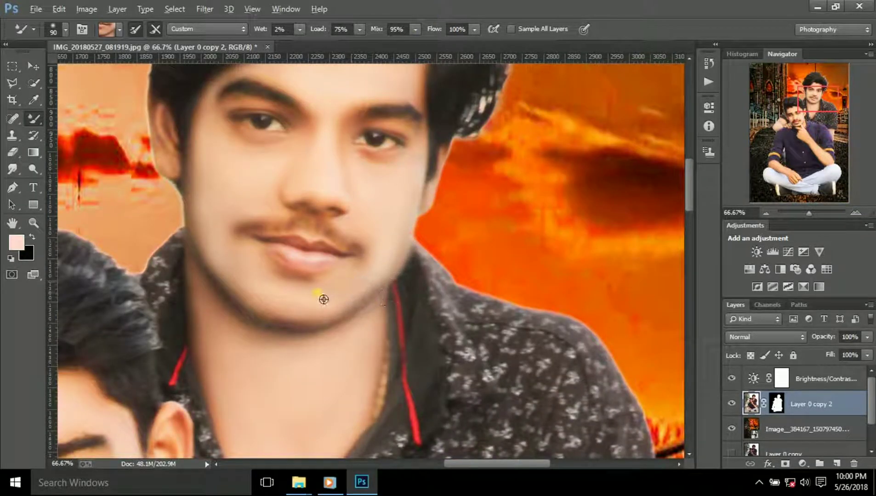
pyautogui.moveTo(248, 280); pyautogui.dragTo(244, 276)
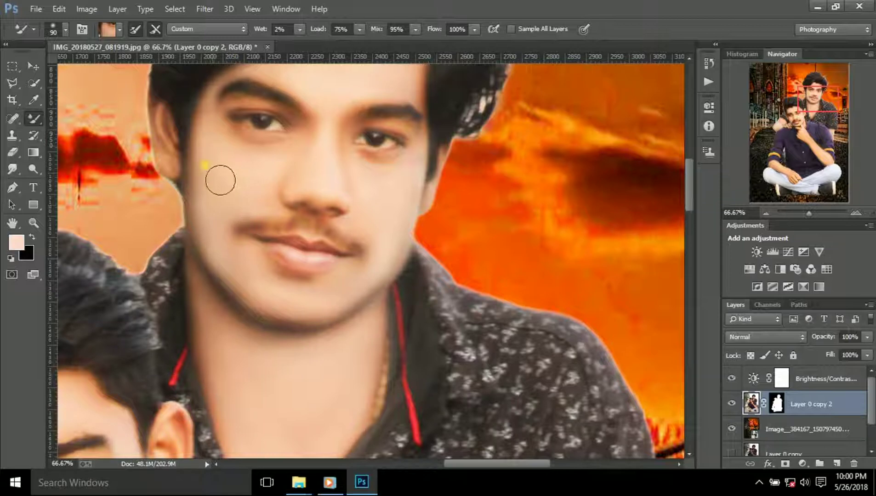
pyautogui.scroll(2, 322, 170)
pyautogui.scroll(1, 326, 138)
pyautogui.scroll(-1, 396, 244)
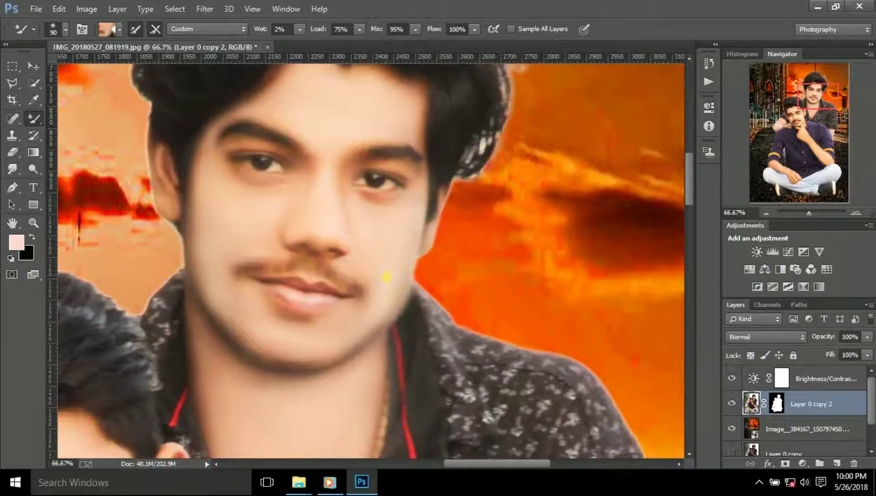
pyautogui.scroll(-2, 381, 304)
pyautogui.scroll(-1, 365, 314)
pyautogui.moveTo(349, 354); pyautogui.dragTo(317, 392)
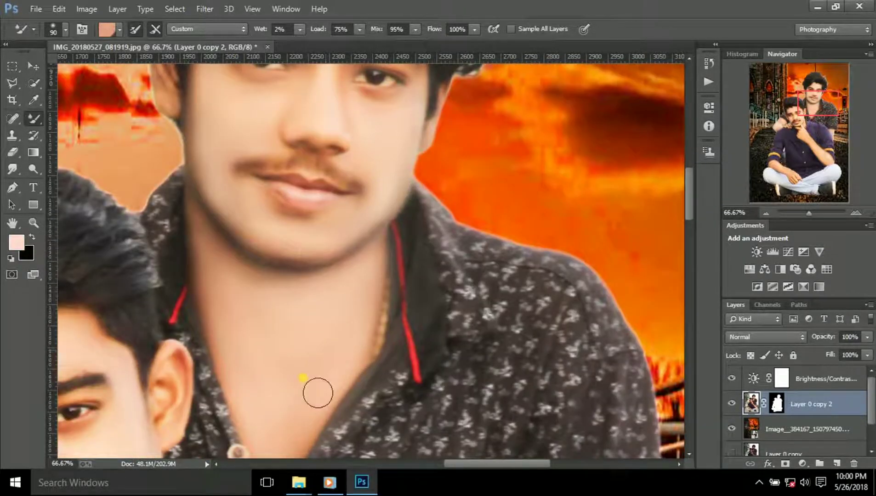
pyautogui.scroll(-1, 300, 367)
pyautogui.scroll(-5, 299, 395)
pyautogui.hscroll(-5, 299, 395)
pyautogui.press('[')
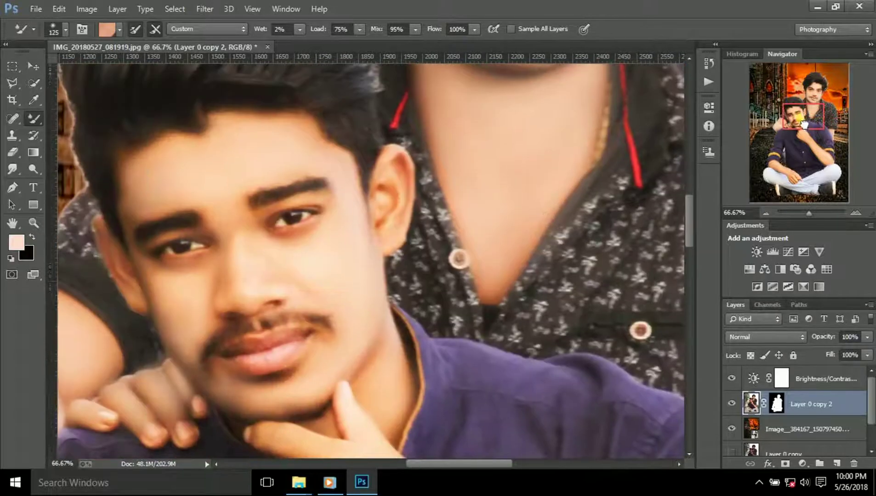
# With a smaller Mixer Brush, smooth the front man's forehead skin.
pyautogui.press('[')
pyautogui.press('[')
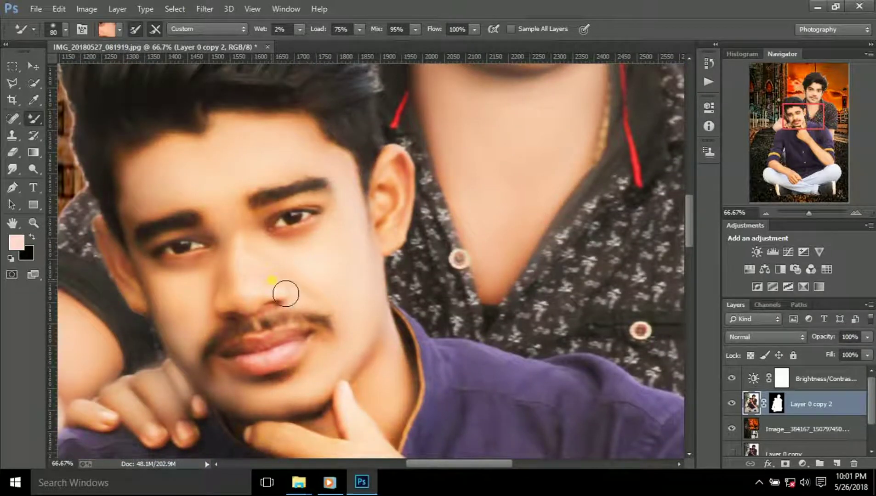
pyautogui.moveTo(147, 200); pyautogui.dragTo(211, 200)
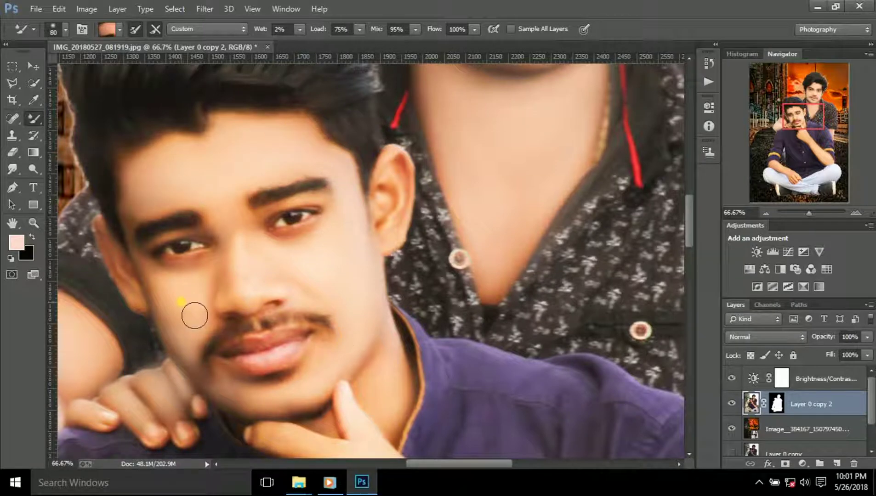
pyautogui.scroll(-2, 239, 331)
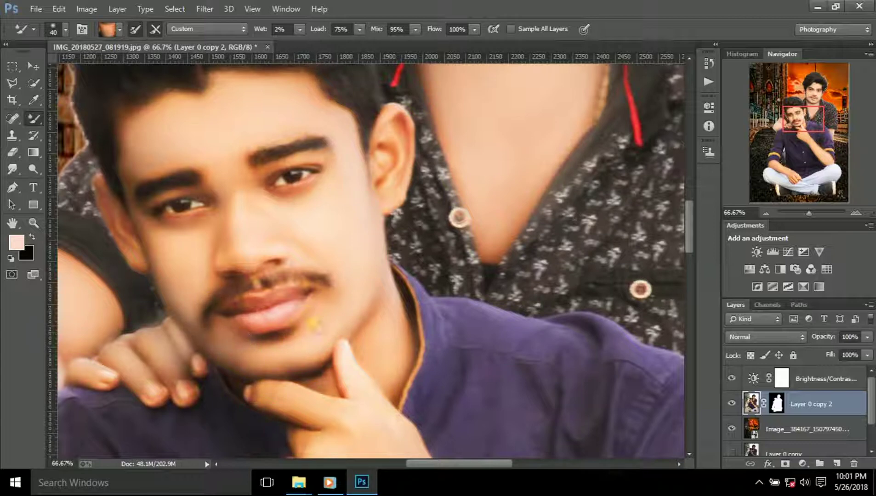
pyautogui.scroll(7, 407, 221)
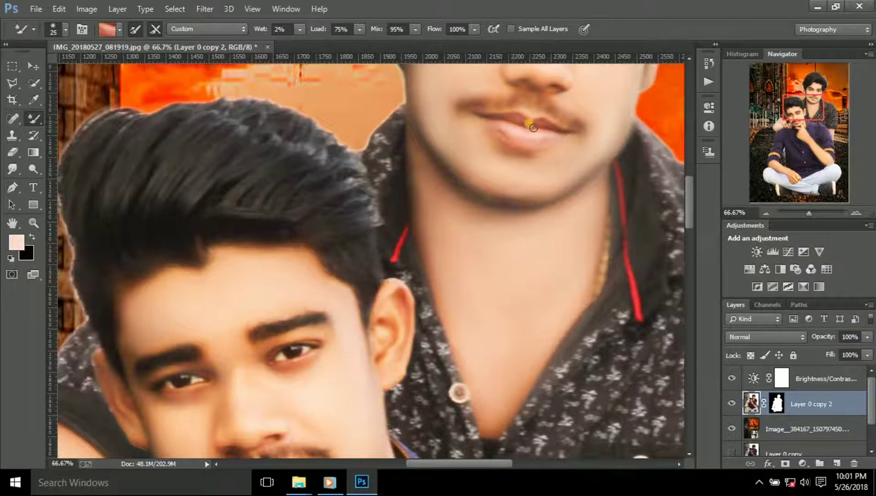
# Frame the front man's chest and hand and smooth his forearm with sampled wrist skin.
pyautogui.click(766, 213)
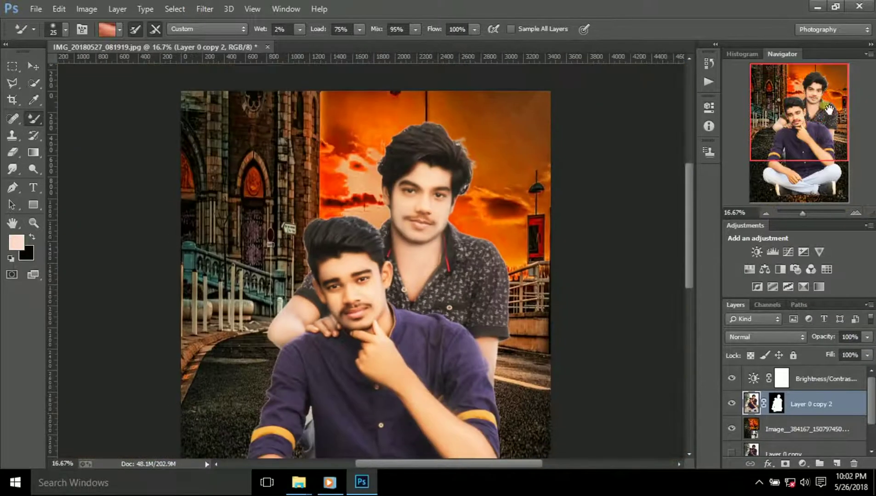
pyautogui.click(818, 110)
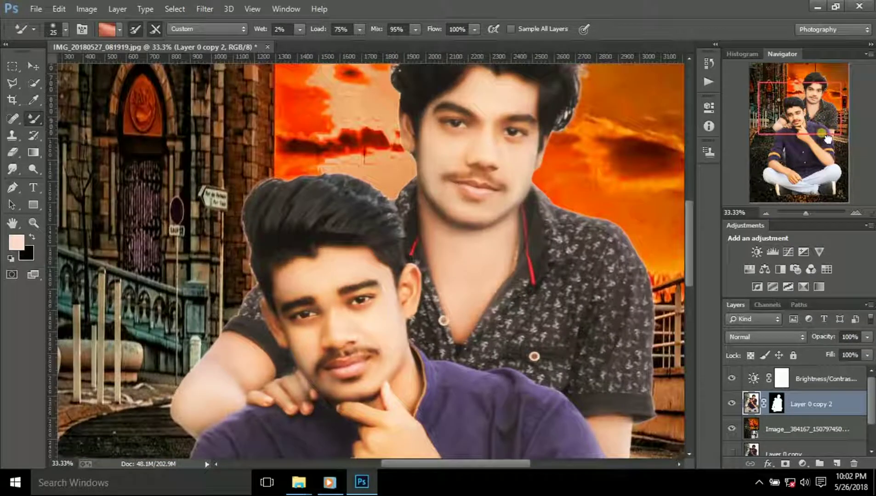
pyautogui.moveTo(817, 111); pyautogui.dragTo(824, 139)
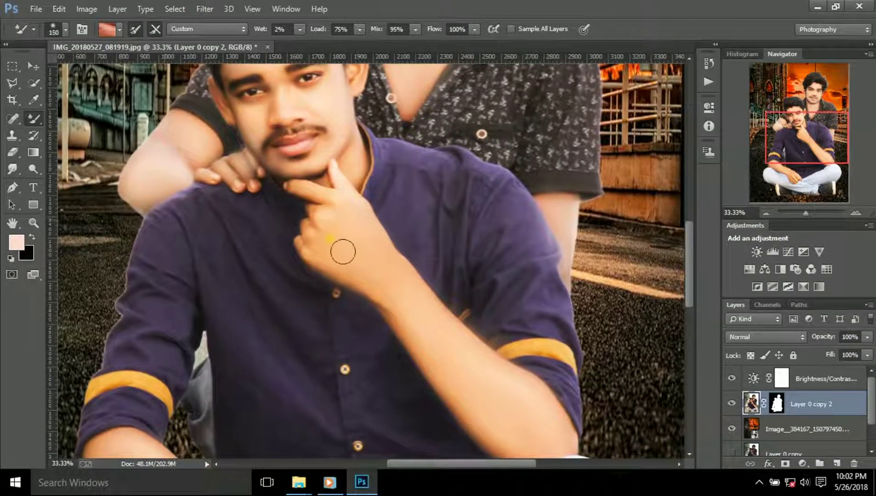
pyautogui.moveTo(426, 319); pyautogui.dragTo(436, 363)
pyautogui.keyDown('alt'); pyautogui.click(400, 297); pyautogui.keyUp('alt')
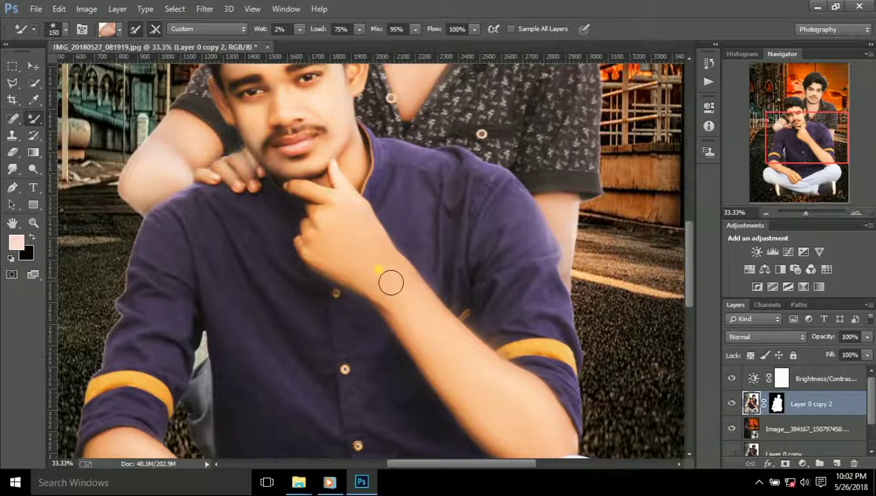
pyautogui.scroll(-2, 397, 278)
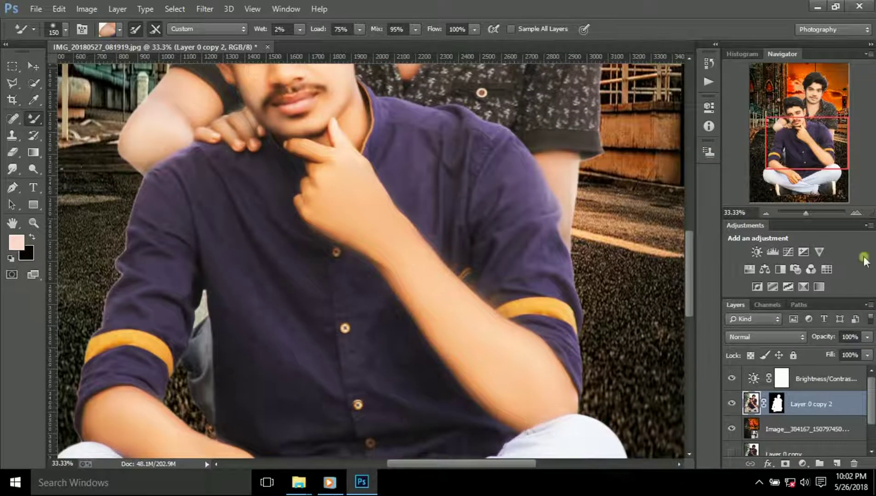
# Blend the back man's jaw and cheek edge, then zoom out to the whole composite.
pyautogui.click(765, 213)
pyautogui.click(765, 213)
pyautogui.click(765, 213)
pyautogui.hotkey('ctrl', '+')
pyautogui.hotkey('ctrl', '+')
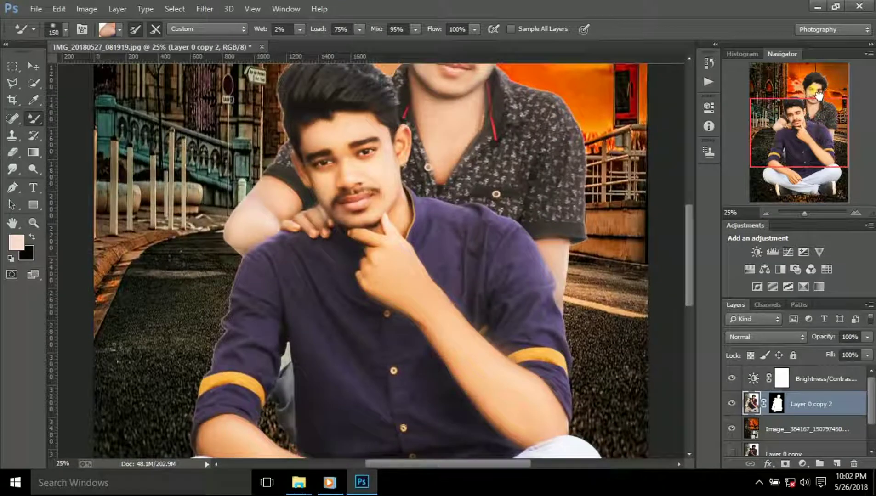
pyautogui.hotkey('ctrl', '+')
pyautogui.hotkey('ctrl', '+')
pyautogui.moveTo(543, 180); pyautogui.dragTo(549, 205)
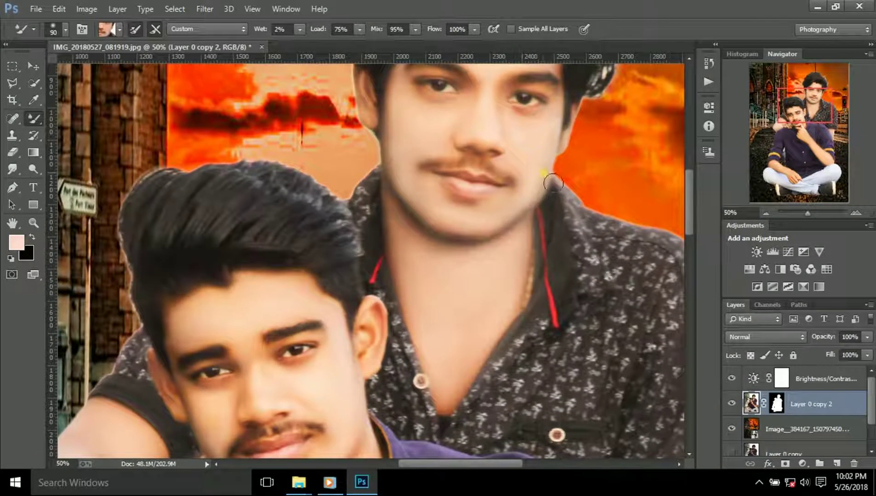
pyautogui.hotkey('ctrl', '-')
pyautogui.hotkey('ctrl', '-')
pyautogui.hotkey('ctrl', '-')
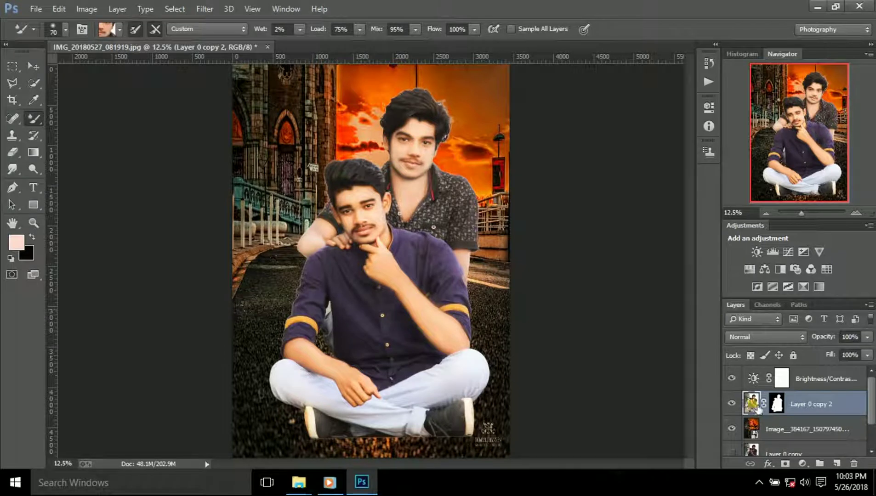
# Nudge the men's cut-out back into place and duplicate it as Layer 0 copy 3.
pyautogui.press('v')
pyautogui.moveTo(437, 359); pyautogui.dragTo(427, 373)
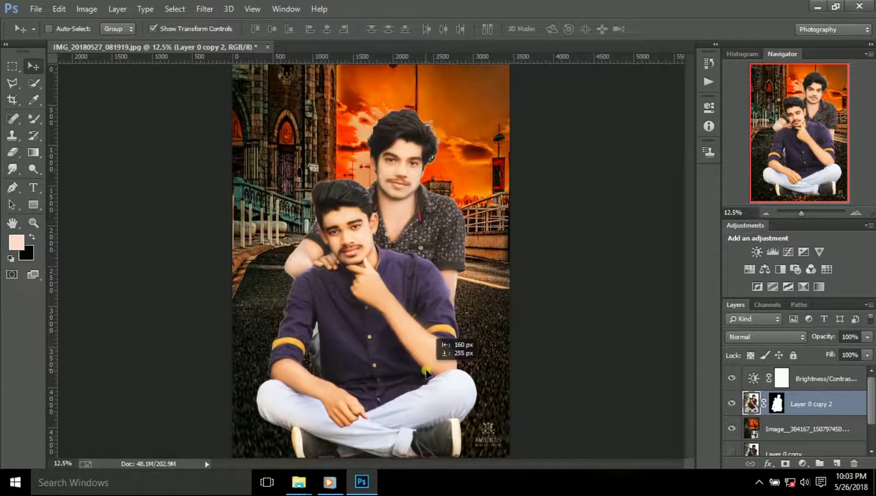
pyautogui.moveTo(426, 371); pyautogui.dragTo(410, 359)
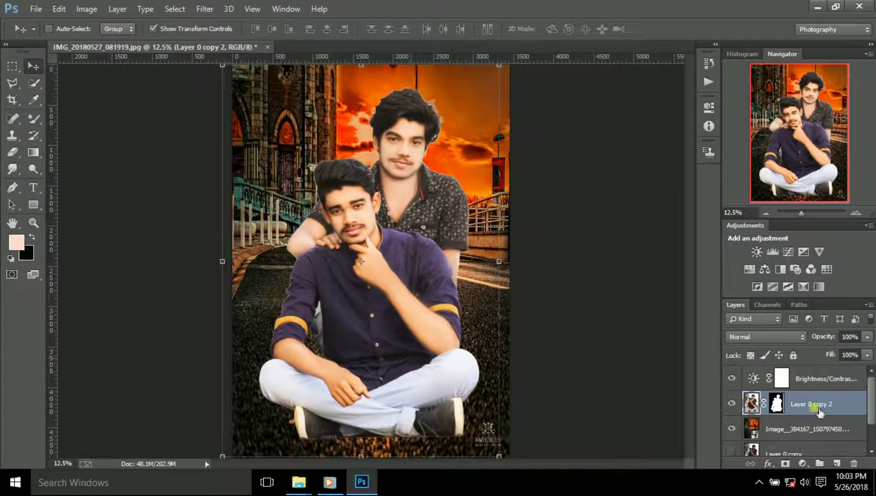
pyautogui.hotkey('ctrl', 'j')
# Move the street Image layer above Layer 0 copy 2 and view the whole canvas.
pyautogui.click(812, 379)
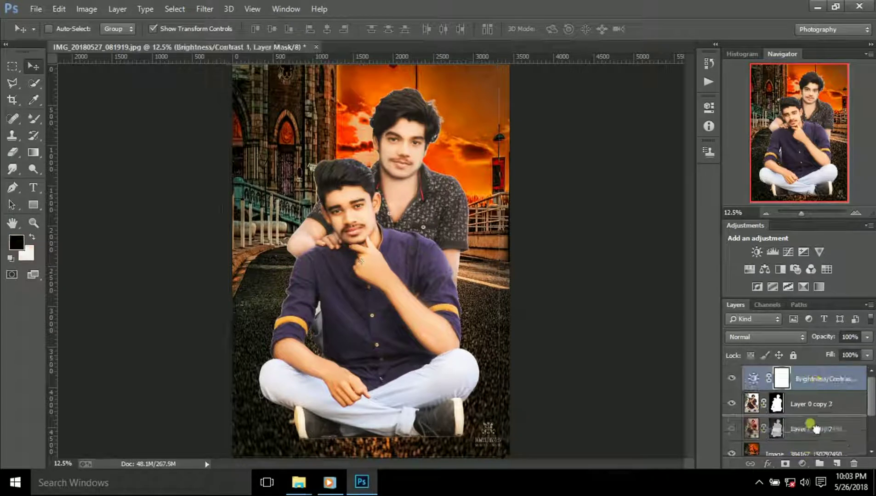
pyautogui.moveTo(816, 430); pyautogui.dragTo(814, 428)
pyautogui.hotkey('ctrl', '-')
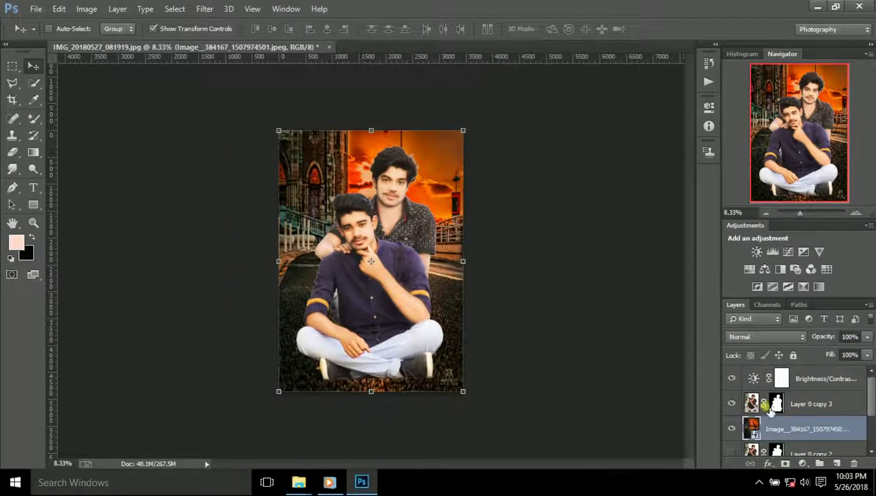
# Try Adaptive Wide Angle and Filter Gallery, closing both without changes.
pyautogui.click(205, 9)
pyautogui.click(221, 72)
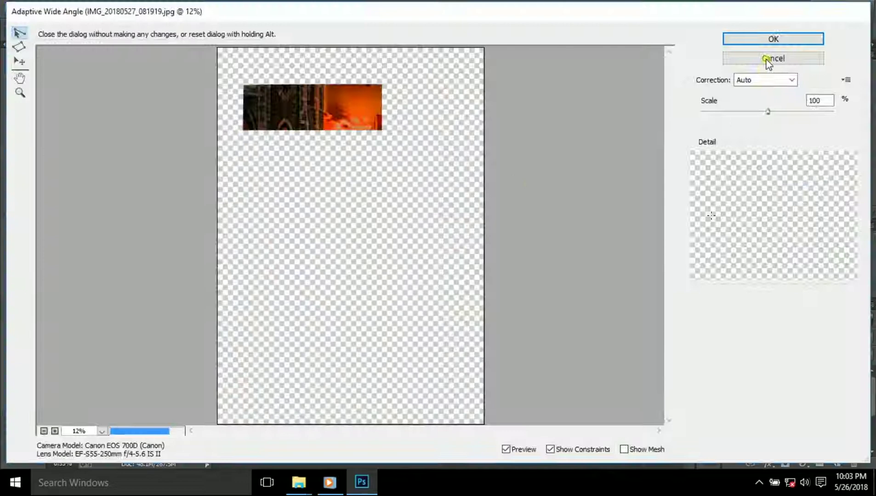
pyautogui.click(763, 58)
pyautogui.hotkey('alt', 't')
pyautogui.click(225, 59)
pyautogui.press('Escape')
# Apply Camera Raw to the street: Temperature +5, Exposure +0.60, Contrast +15, Shadows -15, Clarity +44, Vibrance +20.
pyautogui.click(204, 9)
pyautogui.click(234, 83)
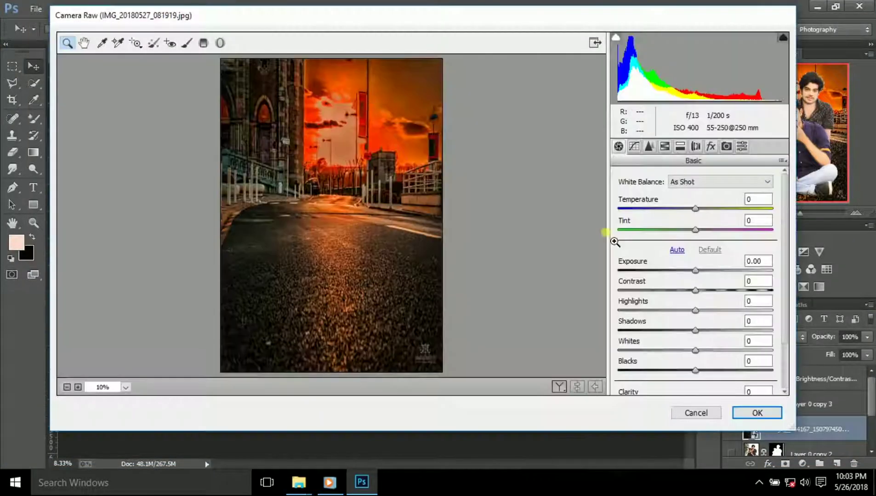
pyautogui.click(692, 209)
pyautogui.click(698, 270)
pyautogui.moveTo(697, 271); pyautogui.dragTo(705, 270)
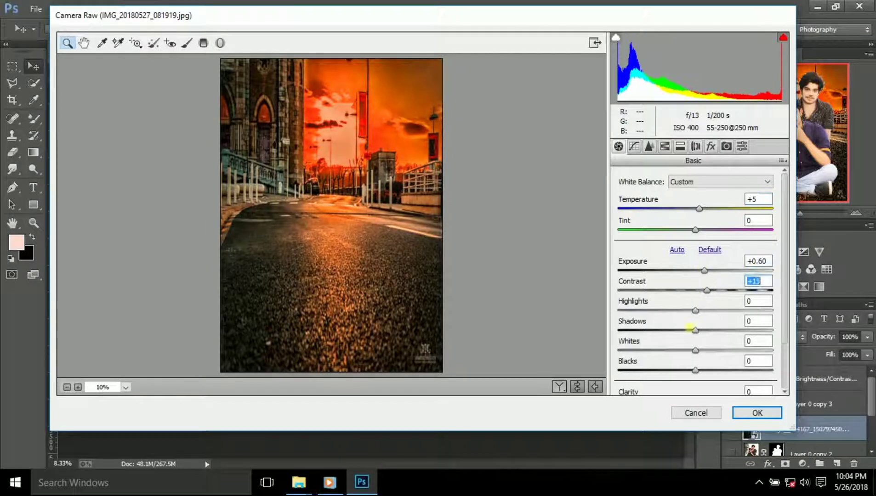
pyautogui.scroll(-3, 695, 294)
pyautogui.moveTo(696, 230); pyautogui.dragTo(707, 230)
pyautogui.moveTo(696, 270); pyautogui.dragTo(684, 270)
pyautogui.moveTo(695, 342); pyautogui.dragTo(729, 341)
pyautogui.moveTo(696, 362); pyautogui.dragTo(711, 363)
pyautogui.scroll(3, 675, 274)
pyautogui.click(757, 413)
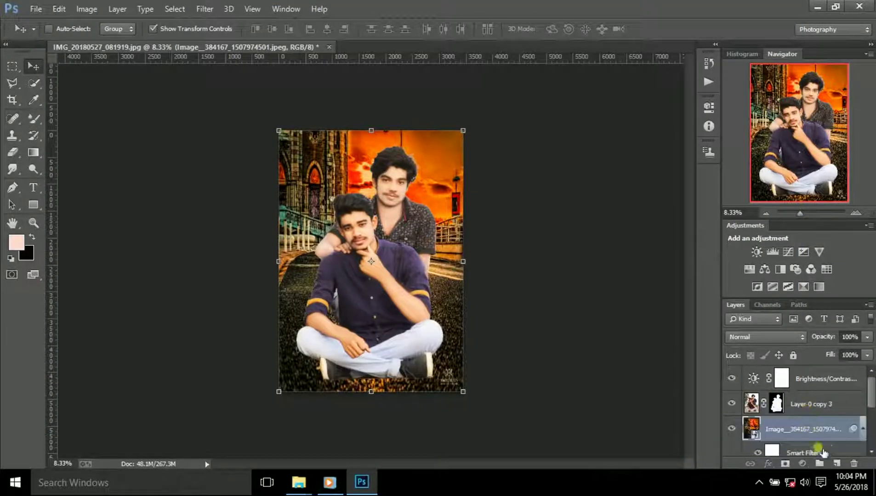
pyautogui.scroll(-2, 814, 435)
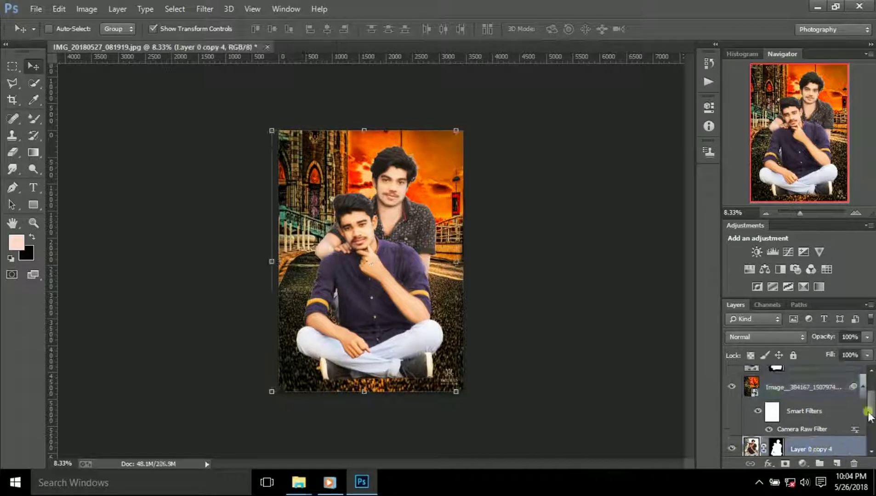
# Duplicate the men's cut-out layer and cool its Camera Raw temperature to -22.
pyautogui.moveTo(832, 448); pyautogui.dragTo(766, 389)
pyautogui.click(204, 9)
pyautogui.click(235, 84)
pyautogui.moveTo(696, 209); pyautogui.dragTo(678, 211)
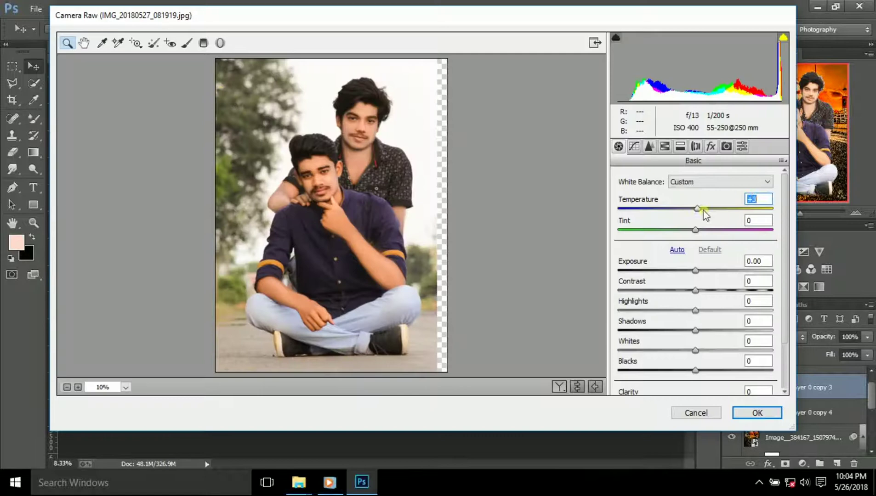
pyautogui.click(757, 412)
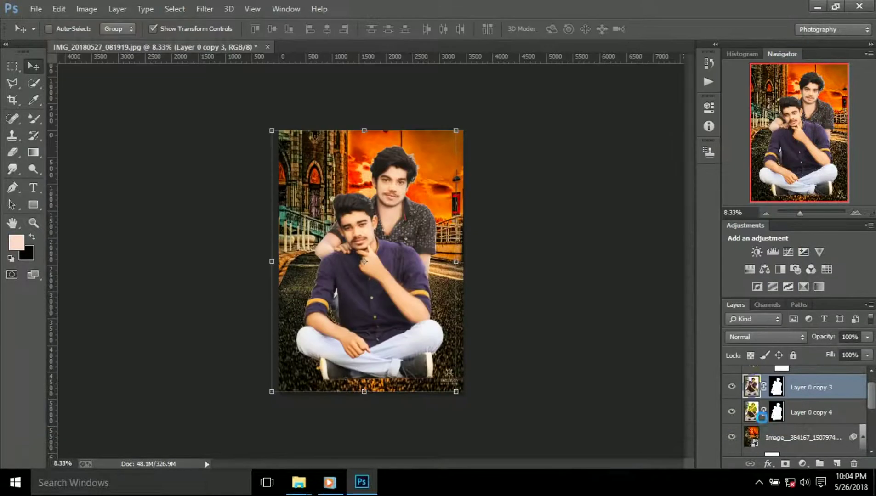
# Cool the cut-out layer's temperature further with another Camera Raw pass.
pyautogui.click(204, 9)
pyautogui.click(234, 84)
pyautogui.moveTo(695, 209); pyautogui.dragTo(688, 209)
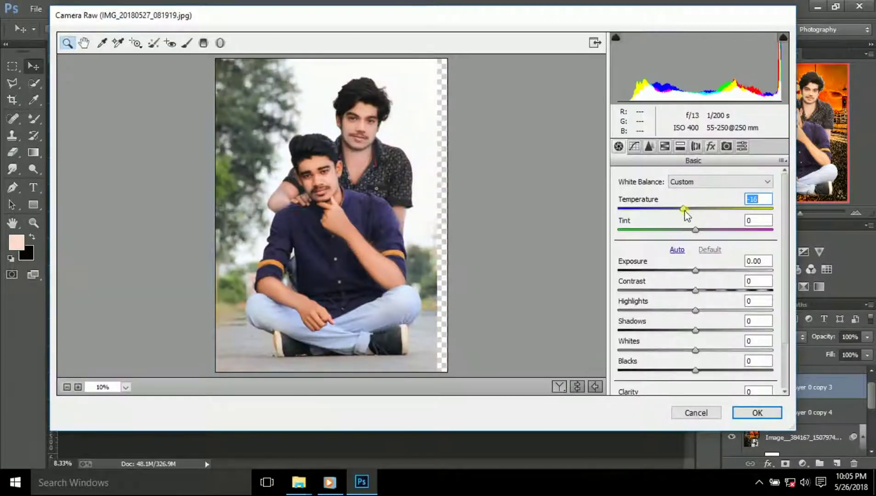
pyautogui.click(757, 413)
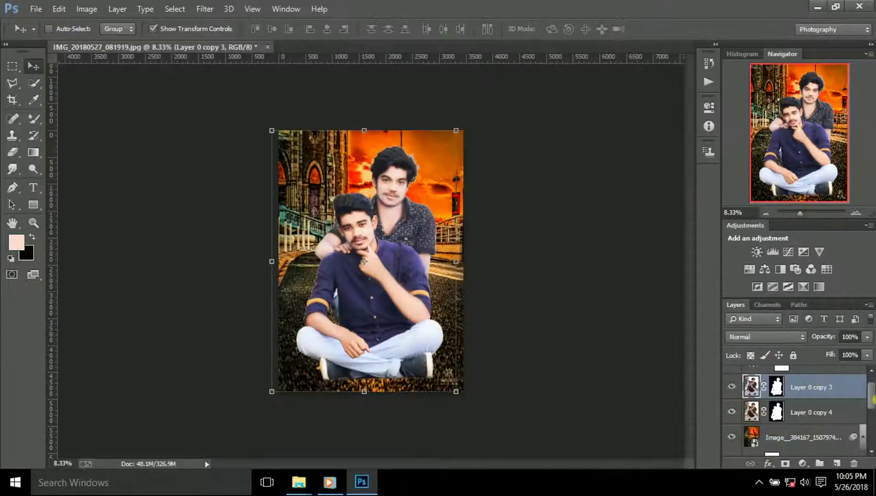
# Delete Layer 0 copy 4 and duplicate the men's cut-out again as Layer 0 copy 5.
pyautogui.scroll(2, 872, 400)
pyautogui.click(813, 429)
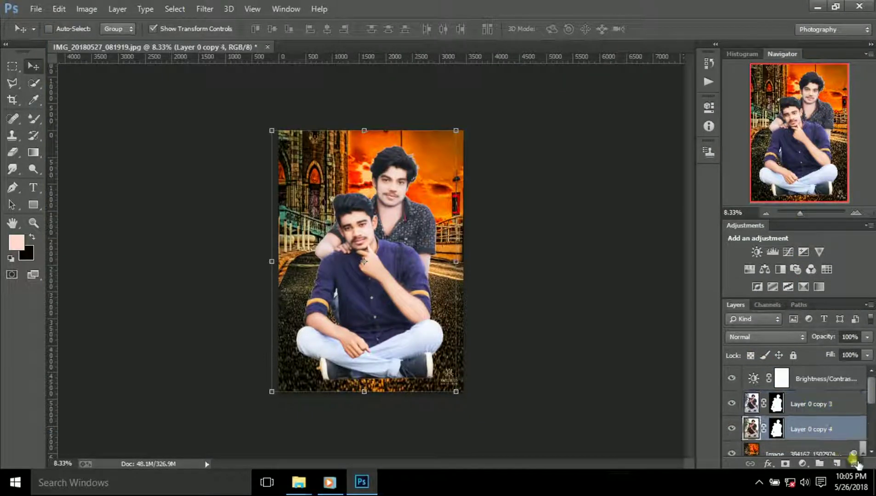
pyautogui.click(854, 463)
pyautogui.hotkey('ctrl', 'j')
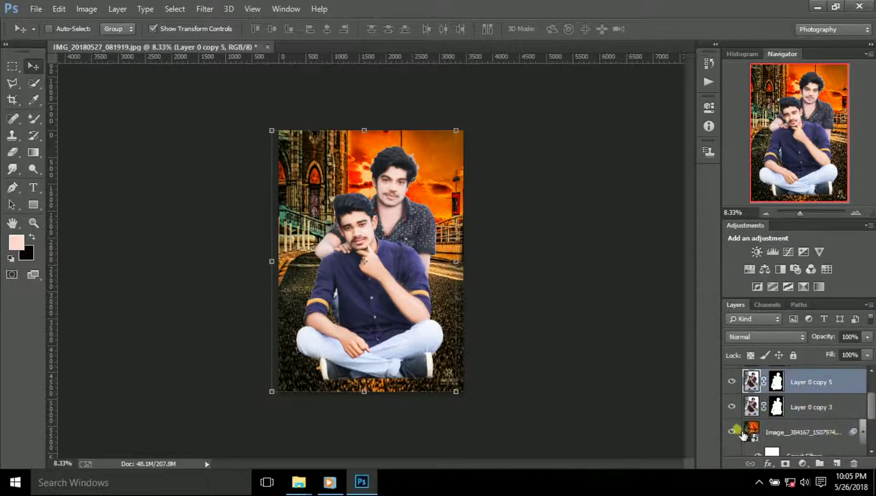
pyautogui.hotkey('ctrl', 'j')
# Cool the new cut-out copy to Temperature -20 in Camera Raw.
pyautogui.click(205, 9)
pyautogui.click(229, 81)
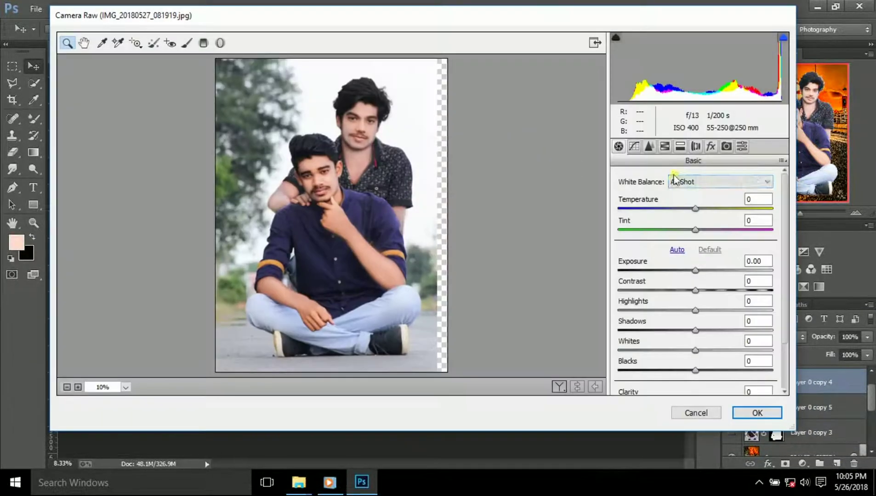
pyautogui.moveTo(695, 208); pyautogui.dragTo(679, 209)
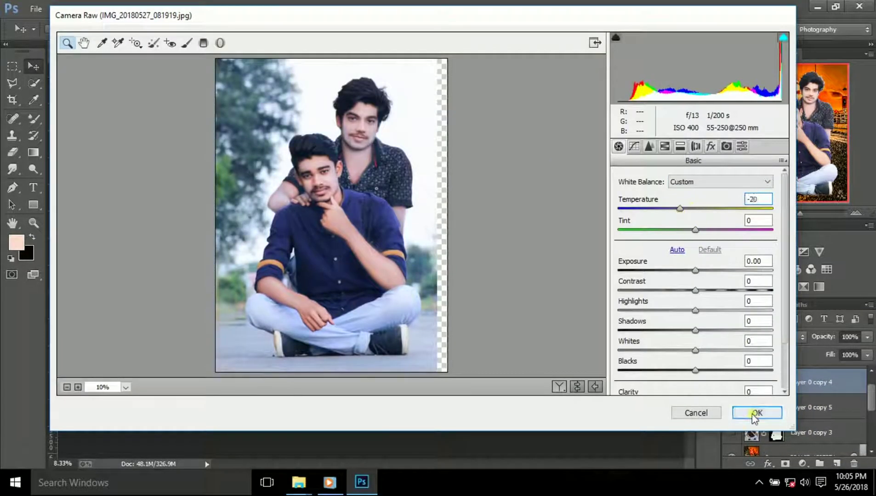
pyautogui.click(757, 413)
# Cool the street background layer's colour temperature in Camera Raw.
pyautogui.scroll(-2, 799, 414)
pyautogui.click(802, 408)
pyautogui.click(204, 8)
pyautogui.click(237, 85)
pyautogui.moveTo(699, 215); pyautogui.dragTo(680, 215)
pyautogui.click(760, 412)
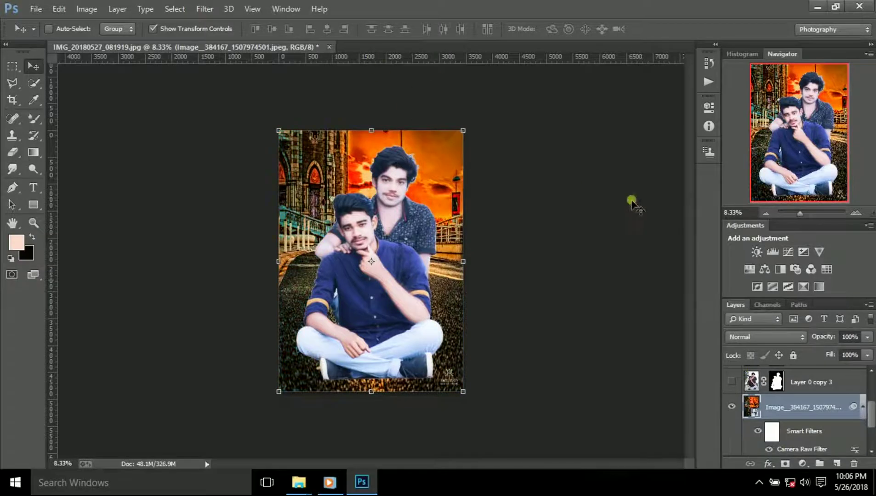
pyautogui.click(856, 213)
# Place the Tevar poster image and stretch it over the lower part of the canvas.
pyautogui.click(766, 213)
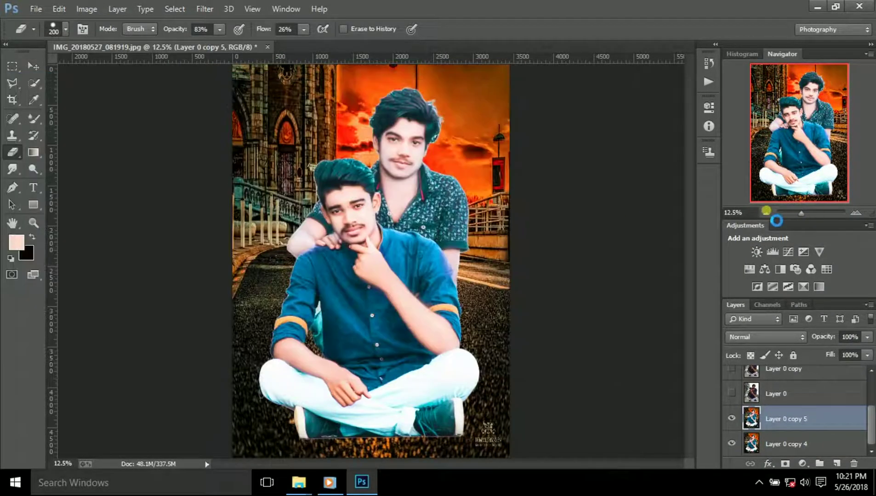
pyautogui.click(766, 213)
pyautogui.moveTo(377, 230)
pyautogui.mouseDown()
pyautogui.moveTo(313, 381)
pyautogui.moveTo(469, 389)
pyautogui.mouseUp()
pyautogui.moveTo(376, 344); pyautogui.dragTo(376, 286)
pyautogui.press('Return')
pyautogui.press('e')
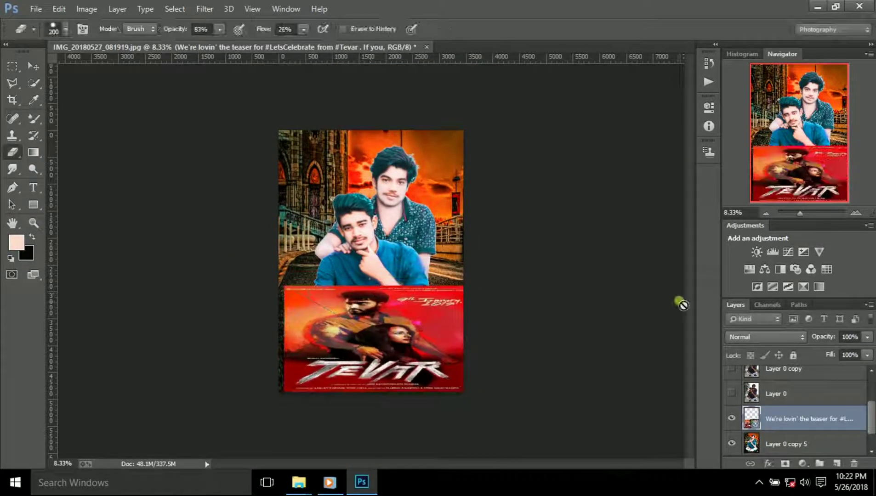
# Hide the Tevar poster layer and reselect Layer 0 copy 5 for Camera Raw.
pyautogui.scroll(-4, 743, 339)
pyautogui.scroll(-3, 743, 340)
pyautogui.scroll(-1, 743, 339)
pyautogui.scroll(1, 744, 340)
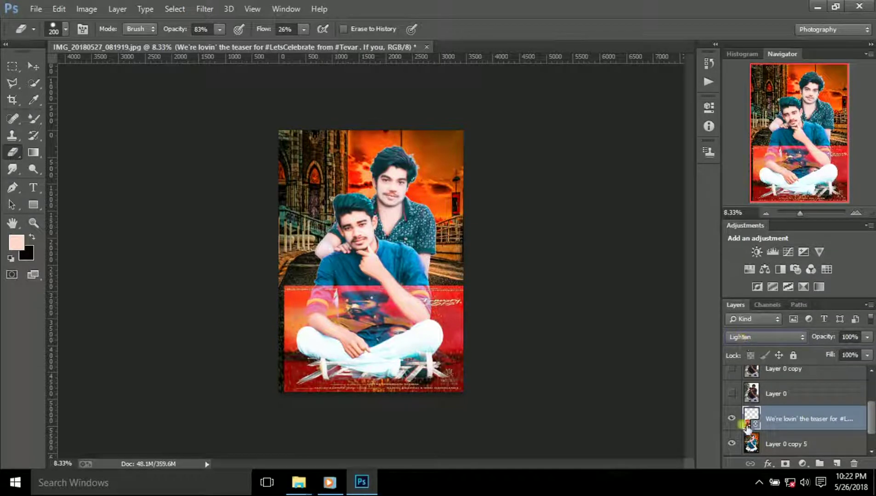
pyautogui.click(731, 418)
pyautogui.click(786, 444)
pyautogui.scroll(-1, 786, 427)
pyautogui.click(205, 9)
pyautogui.click(248, 84)
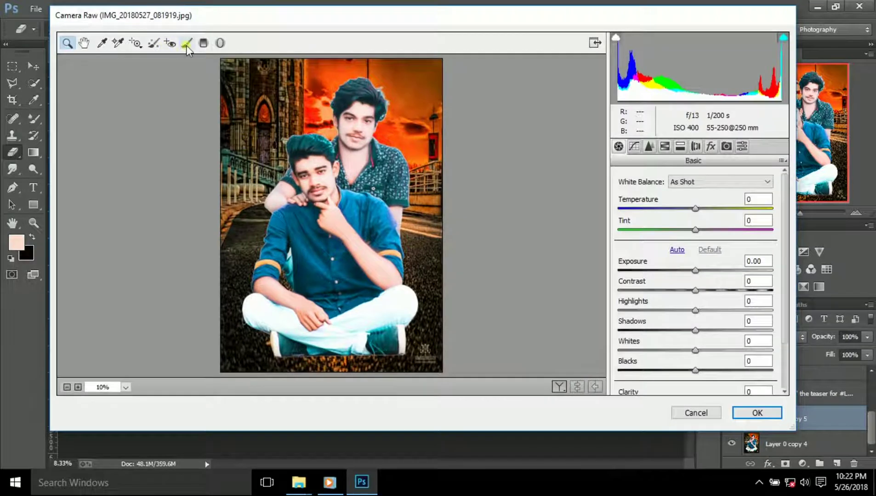
# Draw a graduated filter at the bottom, then delete the stray gradient.
pyautogui.click(204, 43)
pyautogui.moveTo(336, 352); pyautogui.dragTo(332, 279)
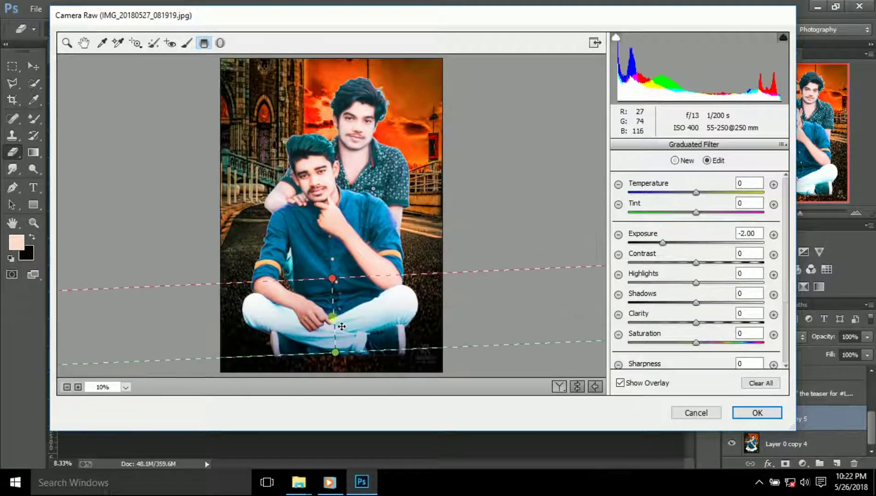
pyautogui.moveTo(358, 317); pyautogui.dragTo(326, 303)
pyautogui.click(407, 287)
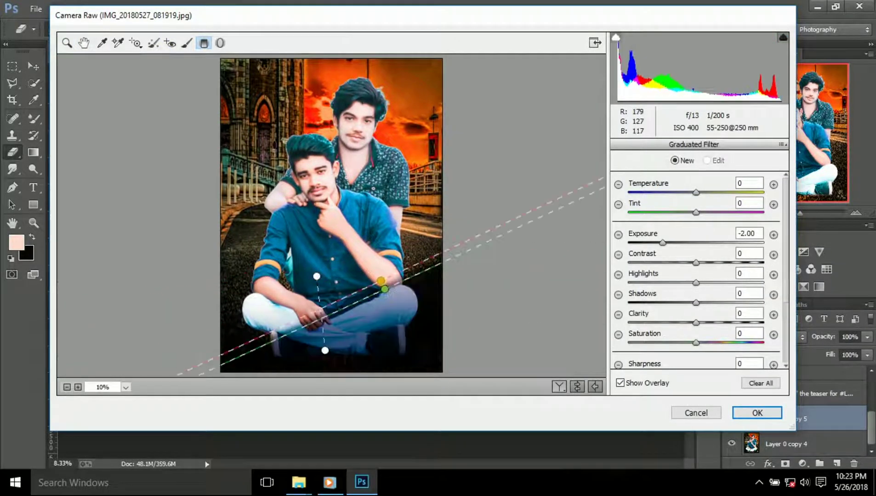
pyautogui.rightClick(387, 275)
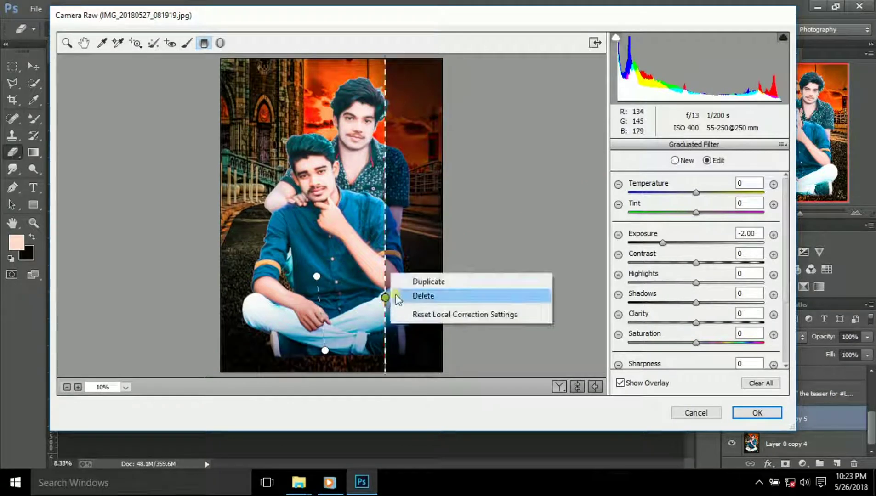
pyautogui.click(404, 294)
# Redraw the graduated filter over the men's legs at Exposure -3.50 and apply it.
pyautogui.moveTo(324, 288); pyautogui.dragTo(395, 292)
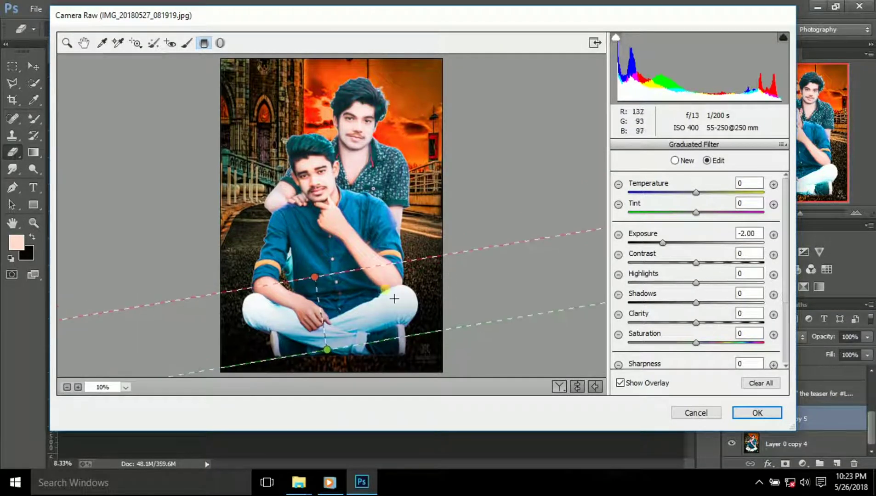
pyautogui.moveTo(321, 331); pyautogui.dragTo(309, 260)
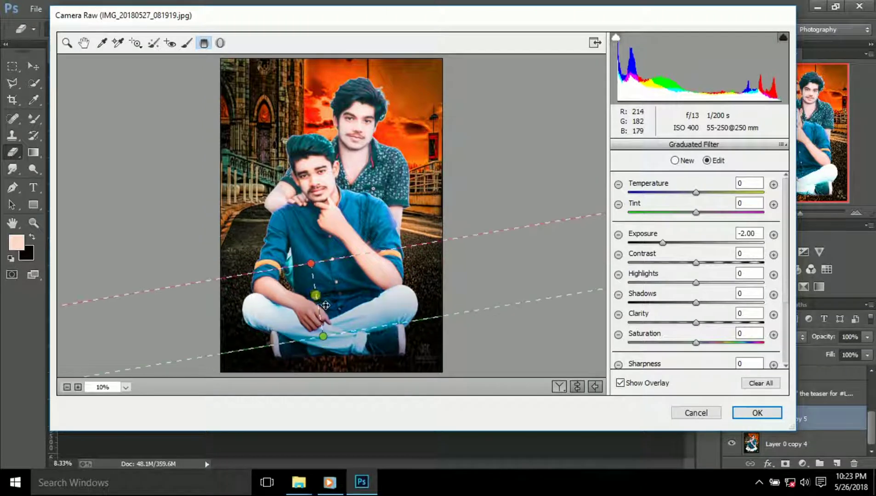
pyautogui.moveTo(662, 243); pyautogui.dragTo(642, 243)
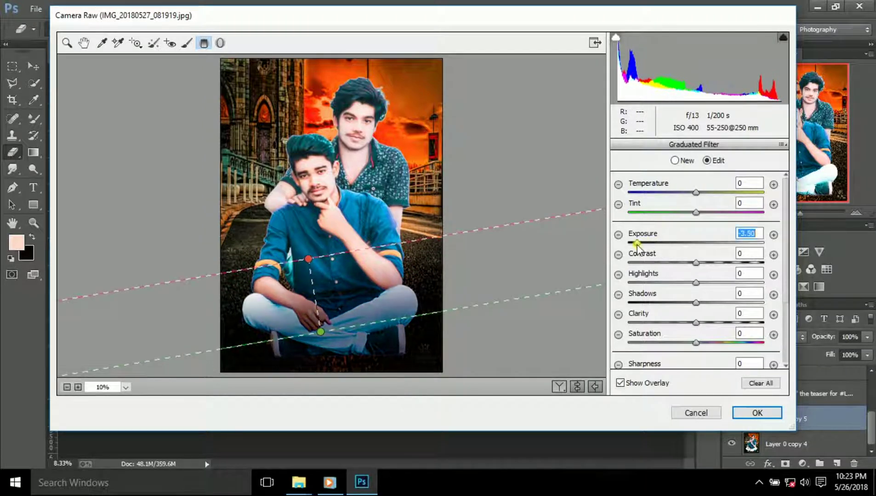
pyautogui.click(758, 413)
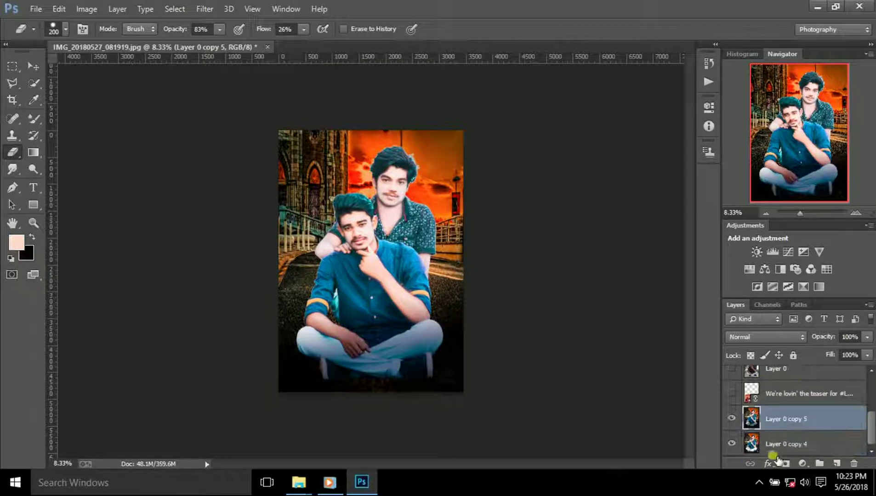
# Show the TEVAR poster layer and set its blend mode to Lighter Color.
pyautogui.click(786, 396)
pyautogui.click(733, 394)
pyautogui.click(744, 336)
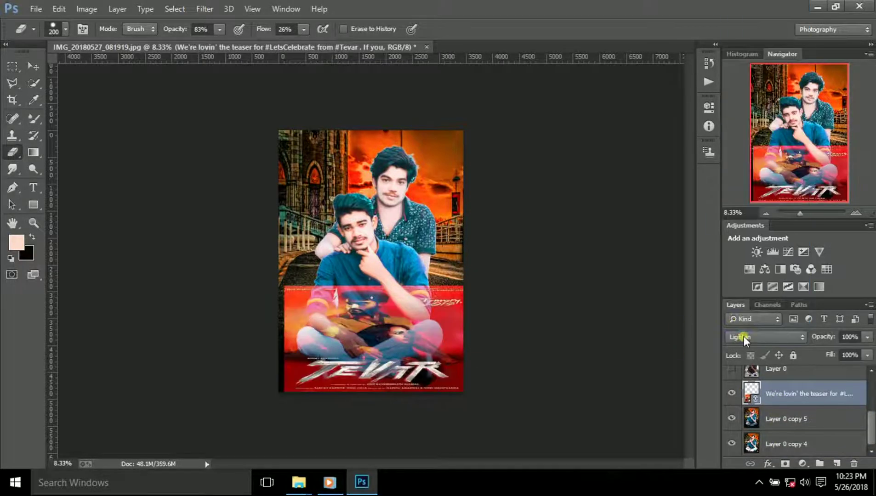
pyautogui.scroll(1, 744, 336)
pyautogui.scroll(-2, 743, 336)
pyautogui.scroll(-1, 743, 336)
pyautogui.scroll(-1, 743, 336)
pyautogui.scroll(-1, 743, 336)
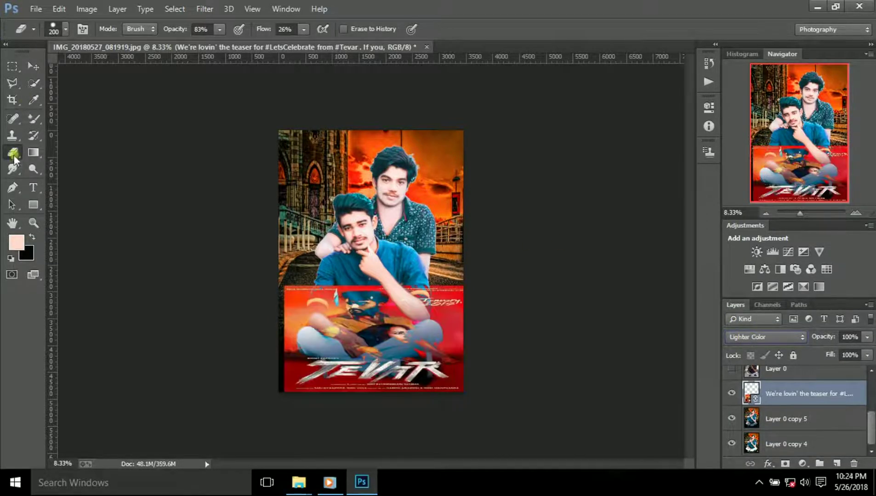
# Rasterize the poster and erase its top and the streaks around the seated man's legs.
pyautogui.click(416, 315)
pyautogui.press('Return')
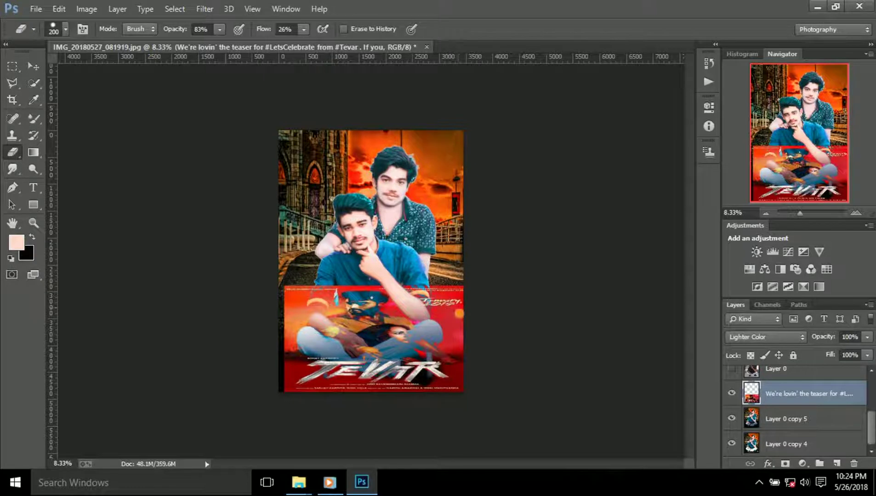
pyautogui.press(']')
pyautogui.press(']')
pyautogui.press(']')
pyautogui.moveTo(444, 322)
pyautogui.mouseDown()
pyautogui.moveTo(283, 322)
pyautogui.moveTo(453, 297)
pyautogui.mouseUp()
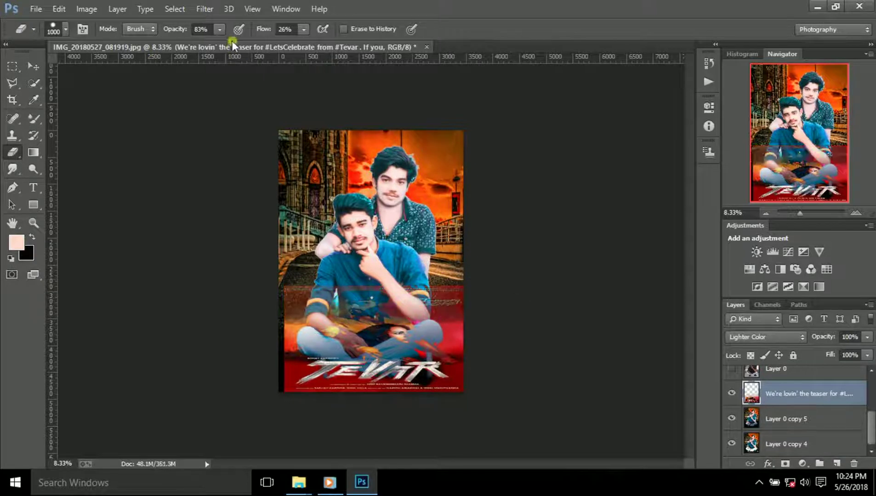
pyautogui.moveTo(329, 45); pyautogui.dragTo(347, 44)
pyautogui.moveTo(469, 313)
pyautogui.mouseDown()
pyautogui.moveTo(299, 305)
pyautogui.moveTo(377, 317)
pyautogui.moveTo(439, 344)
pyautogui.mouseUp()
pyautogui.moveTo(493, 352)
pyautogui.mouseDown()
pyautogui.moveTo(317, 340)
pyautogui.moveTo(508, 368)
pyautogui.mouseUp()
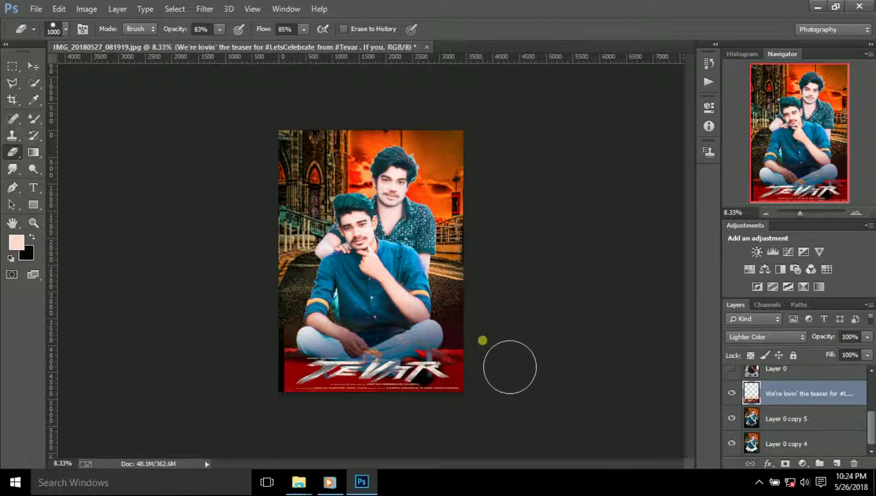
pyautogui.moveTo(304, 29)
pyautogui.mouseDown()
pyautogui.moveTo(255, 42)
pyautogui.moveTo(172, 43)
pyautogui.mouseUp()
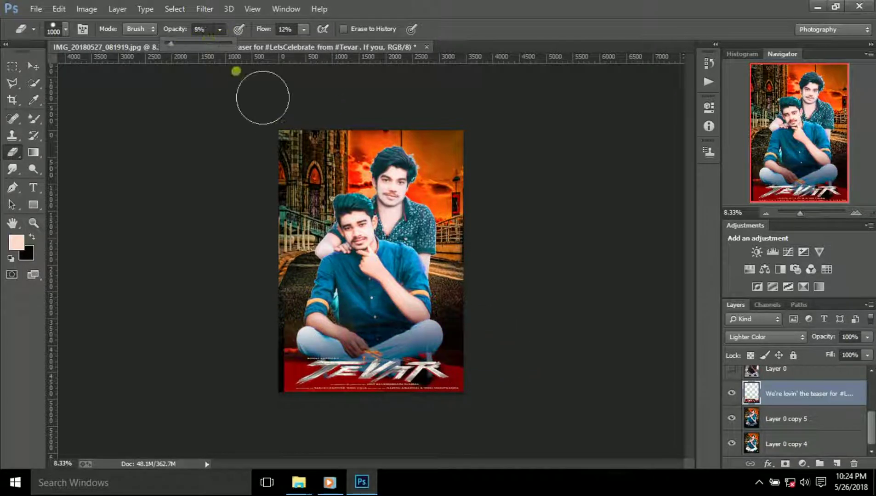
# Softly erase the poster's bottom edges with a 600 px eraser at 28% opacity.
pyautogui.click(856, 212)
pyautogui.scroll(-3, 625, 371)
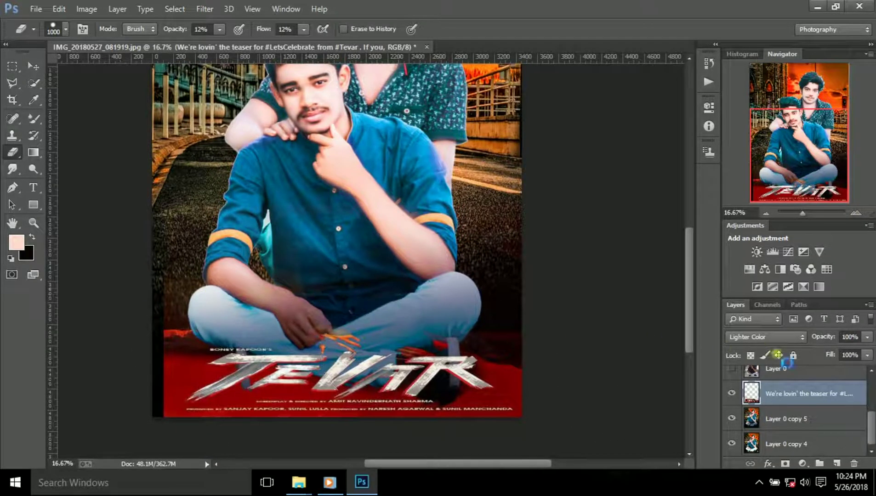
pyautogui.press('[')
pyautogui.press('[')
pyautogui.press('[')
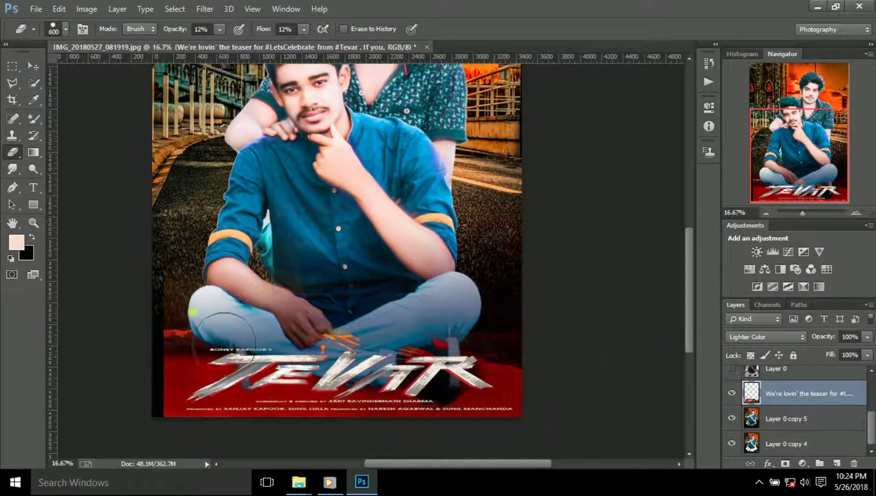
pyautogui.click(220, 29)
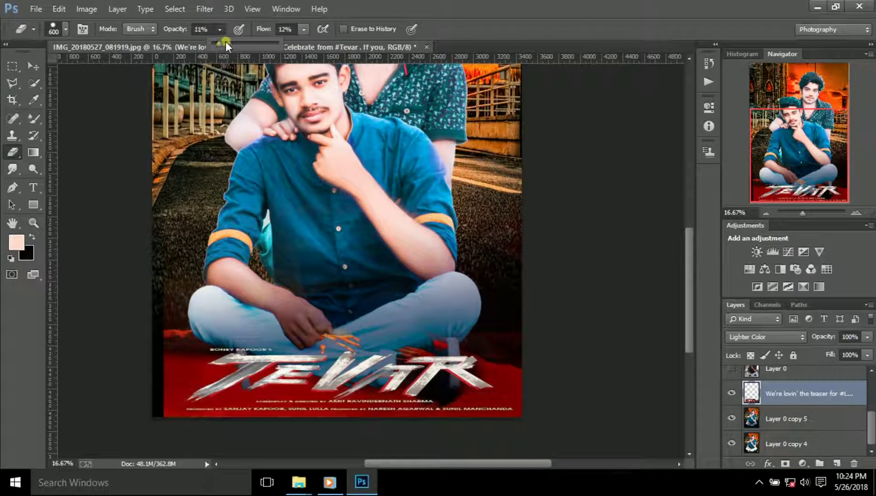
pyautogui.moveTo(221, 42); pyautogui.dragTo(224, 42)
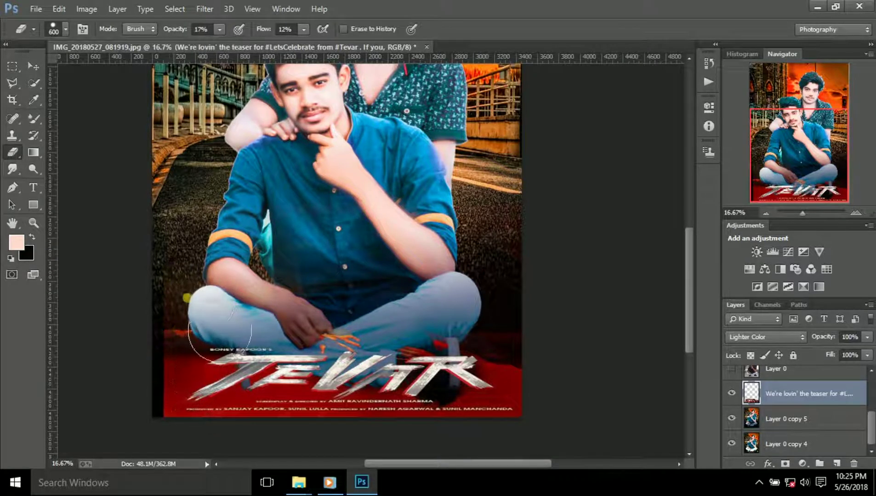
pyautogui.click(220, 29)
pyautogui.moveTo(220, 44); pyautogui.dragTo(227, 43)
pyautogui.click(225, 330)
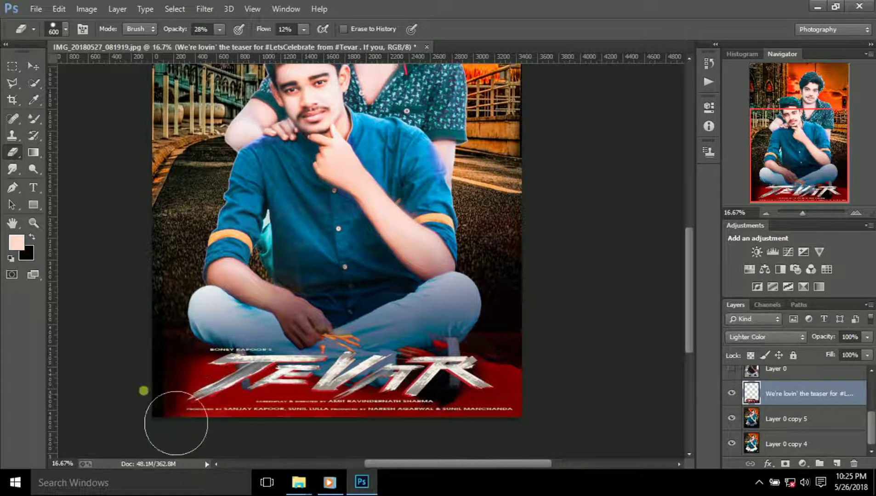
pyautogui.moveTo(179, 457); pyautogui.dragTo(152, 420)
pyautogui.moveTo(499, 394)
pyautogui.mouseDown()
pyautogui.moveTo(547, 352)
pyautogui.moveTo(560, 430)
pyautogui.moveTo(528, 405)
pyautogui.moveTo(510, 432)
pyautogui.mouseUp()
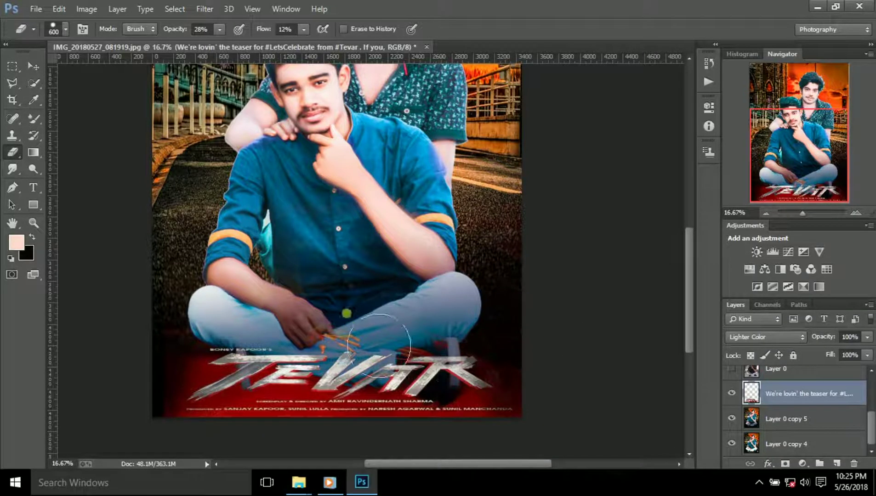
# Erase orange streaks near the knee and title at 100% opacity, then restore 28%.
pyautogui.click(219, 28)
pyautogui.moveTo(216, 43); pyautogui.dragTo(272, 44)
pyautogui.moveTo(404, 354); pyautogui.dragTo(446, 366)
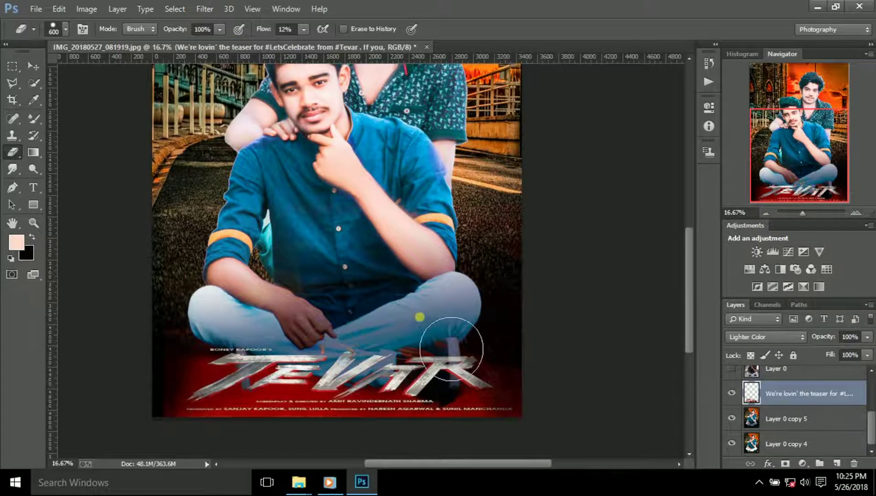
pyautogui.click(219, 30)
pyautogui.press('2')
pyautogui.press('8')
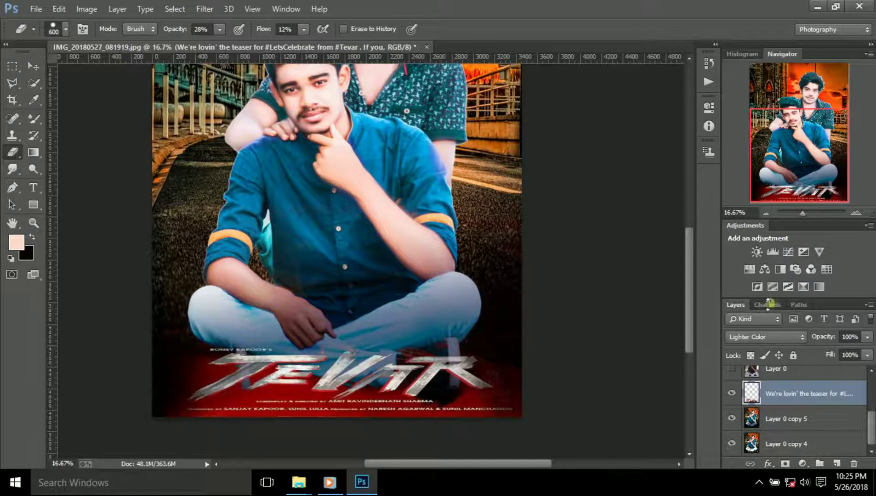
pyautogui.click(766, 213)
# Stretch the poster layer slightly wider with Free Transform and check the result.
pyautogui.press('v')
pyautogui.moveTo(509, 297); pyautogui.dragTo(533, 296)
pyautogui.press('Return')
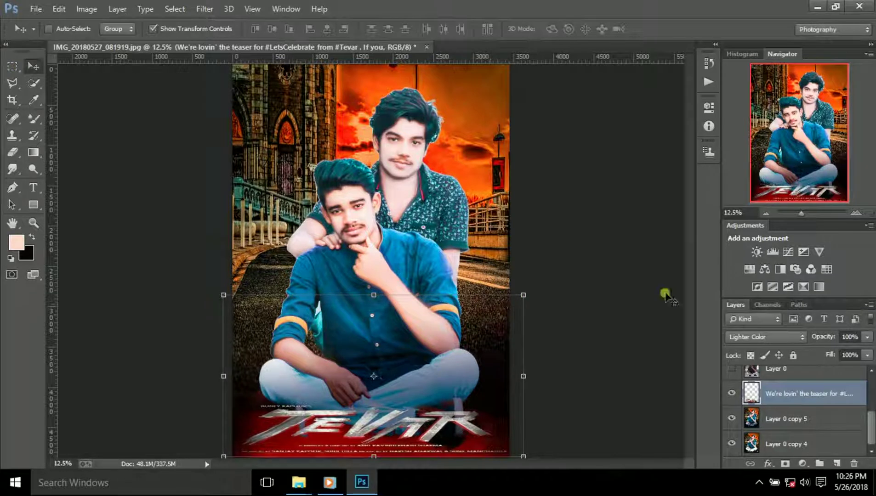
pyautogui.click(856, 212)
pyautogui.scroll(-2, 349, 257)
pyautogui.press('e')
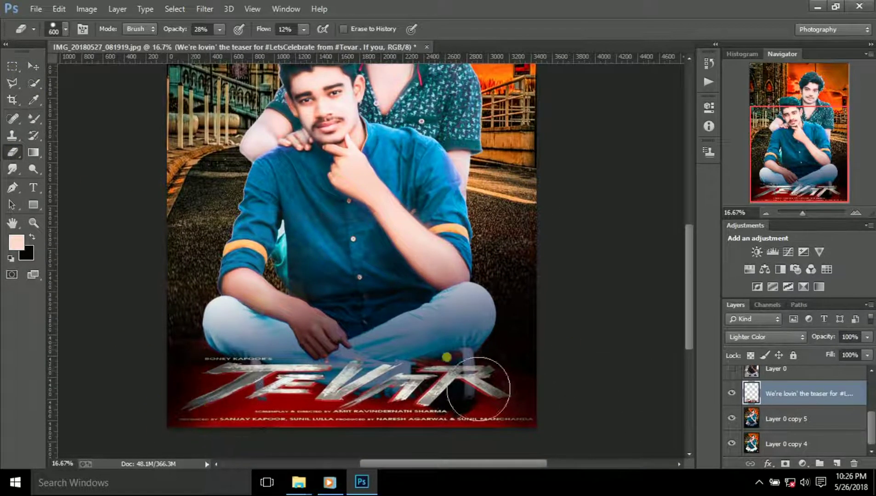
pyautogui.click(767, 212)
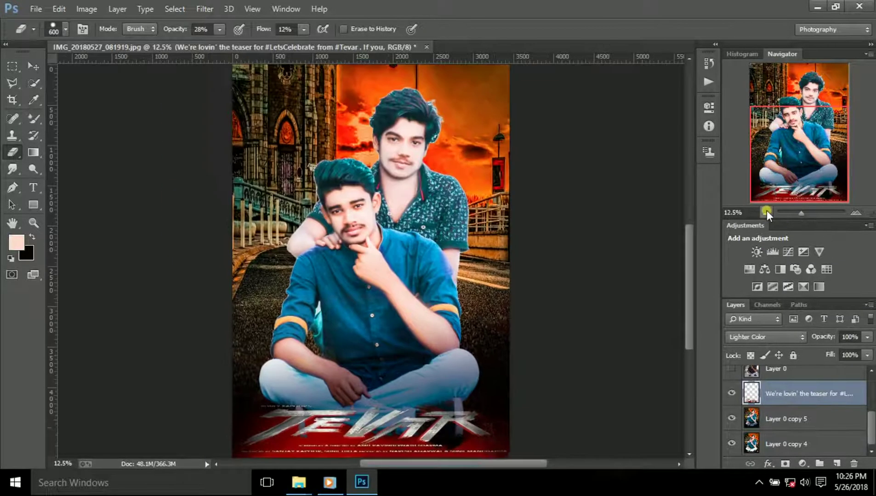
pyautogui.click(767, 212)
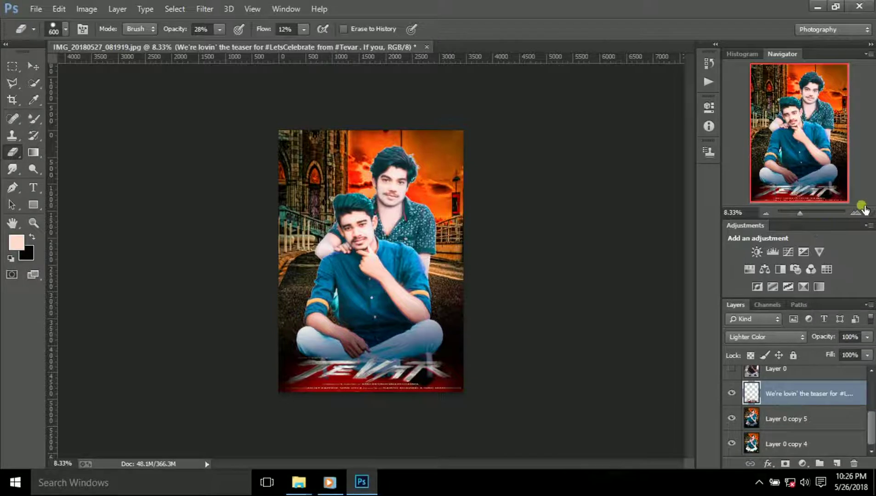
pyautogui.click(858, 211)
pyautogui.click(766, 212)
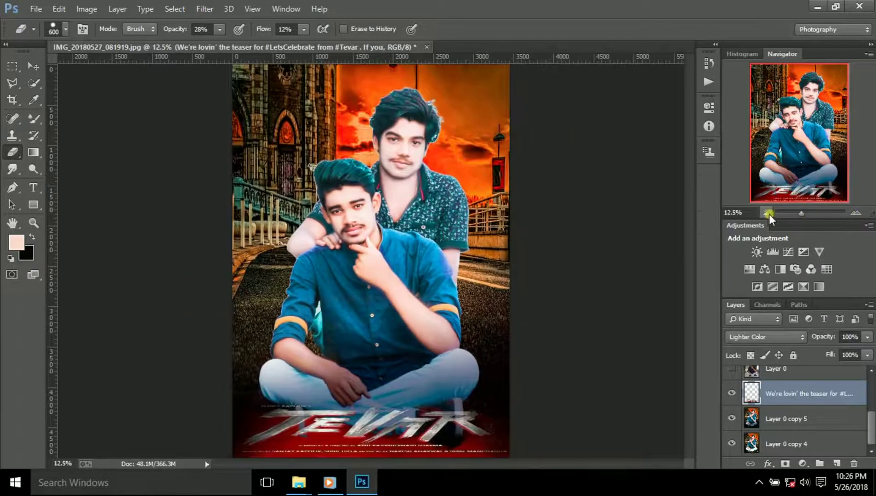
pyautogui.click(204, 10)
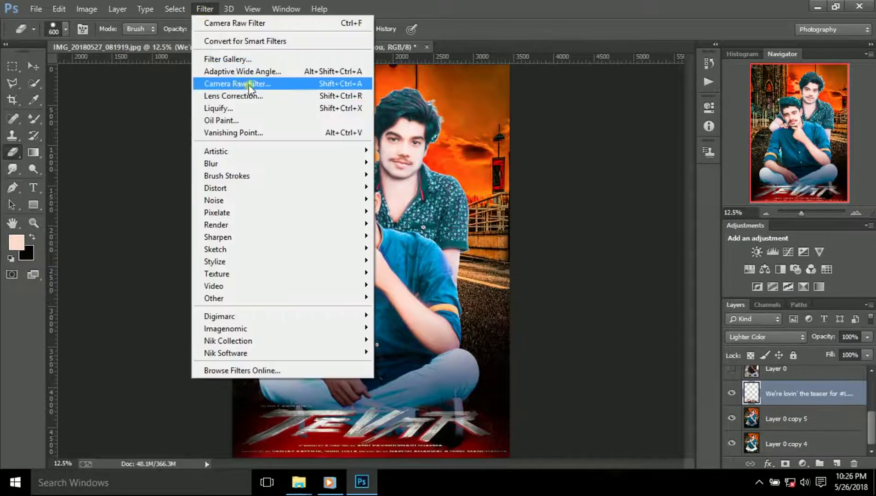
# Merge the poster title into Layer 0 copy 5, hide Layer 0 copy 4, and apply Lens Correction.
pyautogui.click(777, 388)
pyautogui.press('Delete')
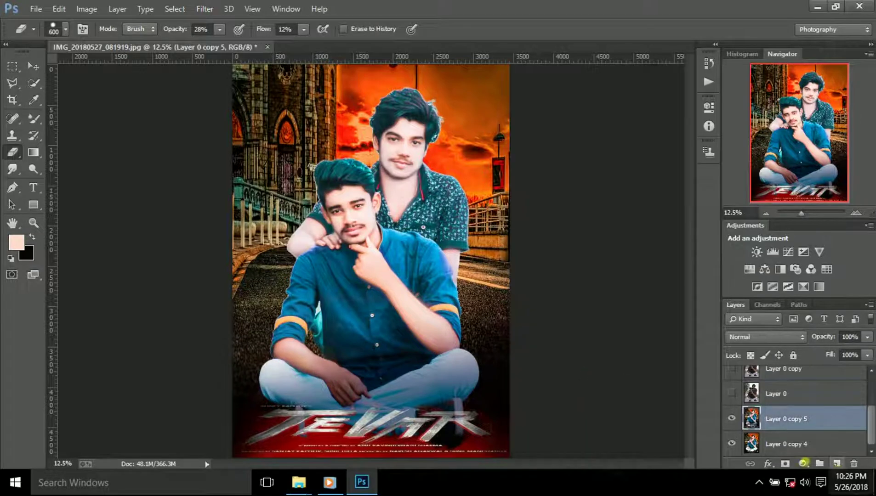
pyautogui.click(731, 444)
pyautogui.click(204, 9)
pyautogui.click(237, 97)
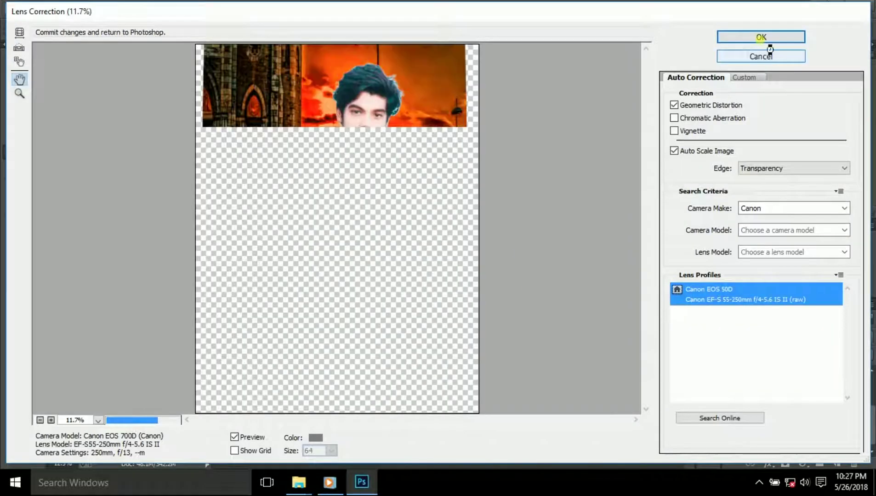
pyautogui.click(774, 38)
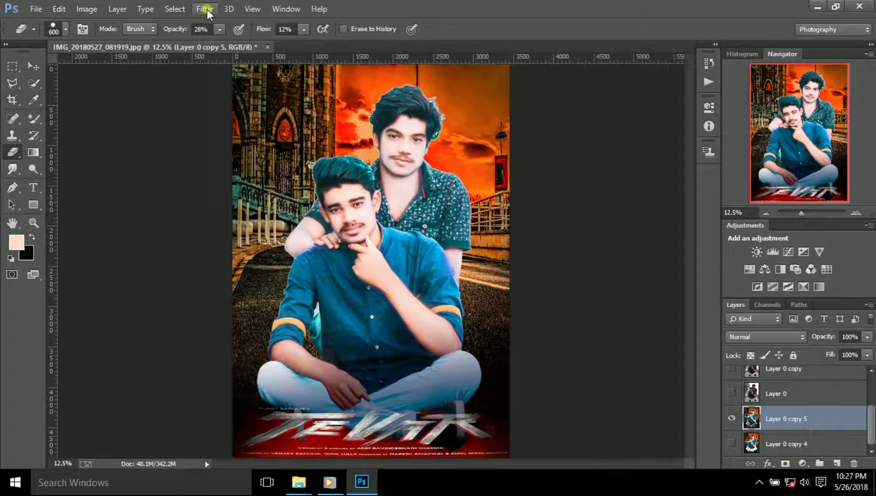
# Apply the Oil Paint filter with Cleanliness 5.9 and Shine 0.
pyautogui.click(205, 8)
pyautogui.click(249, 111)
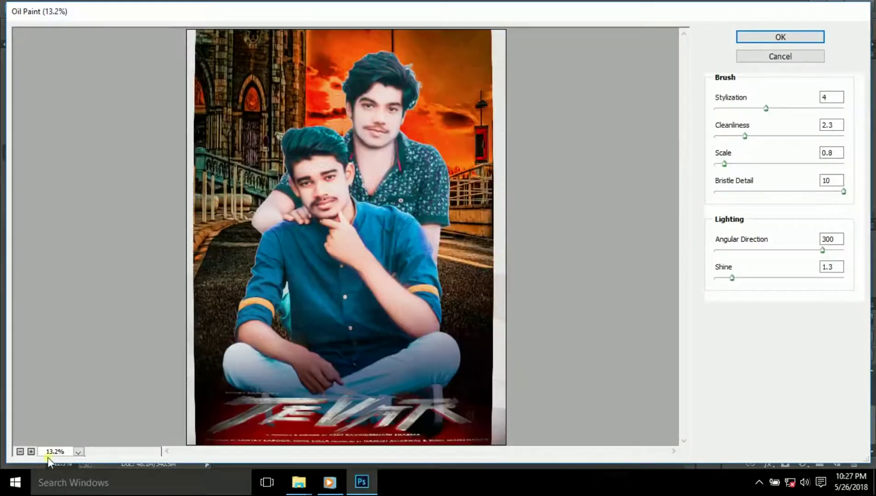
pyautogui.click(31, 451)
pyautogui.moveTo(420, 262); pyautogui.dragTo(419, 317)
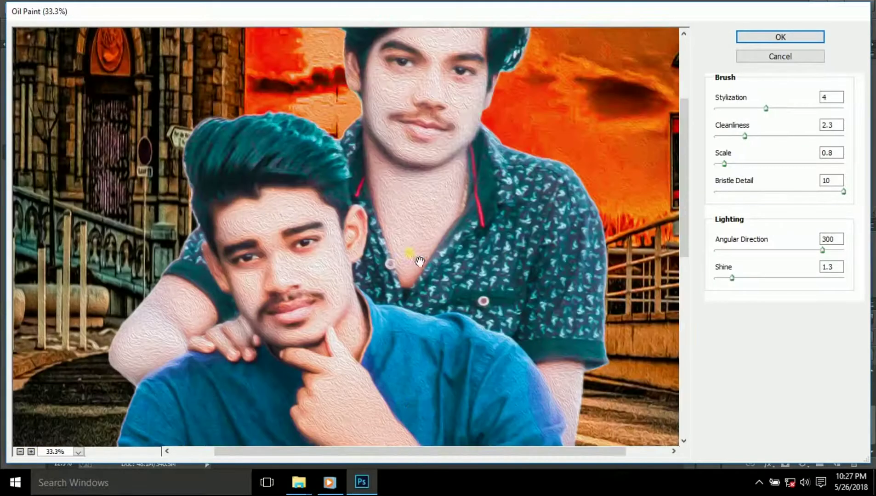
pyautogui.moveTo(731, 278); pyautogui.dragTo(715, 278)
pyautogui.moveTo(747, 136); pyautogui.dragTo(792, 137)
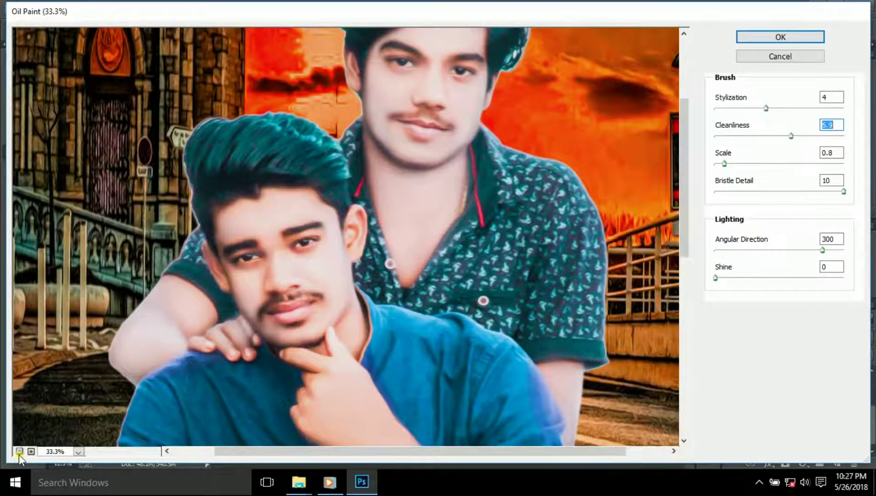
pyautogui.click(20, 452)
pyautogui.click(782, 37)
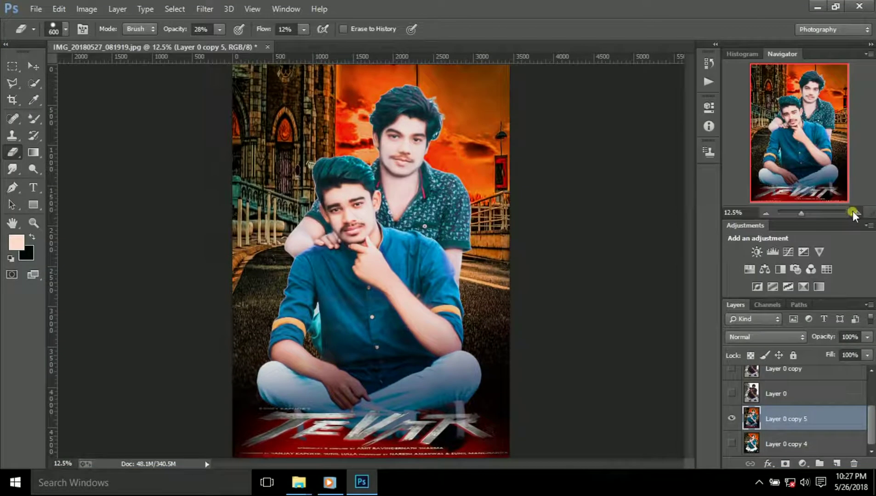
pyautogui.click(855, 213)
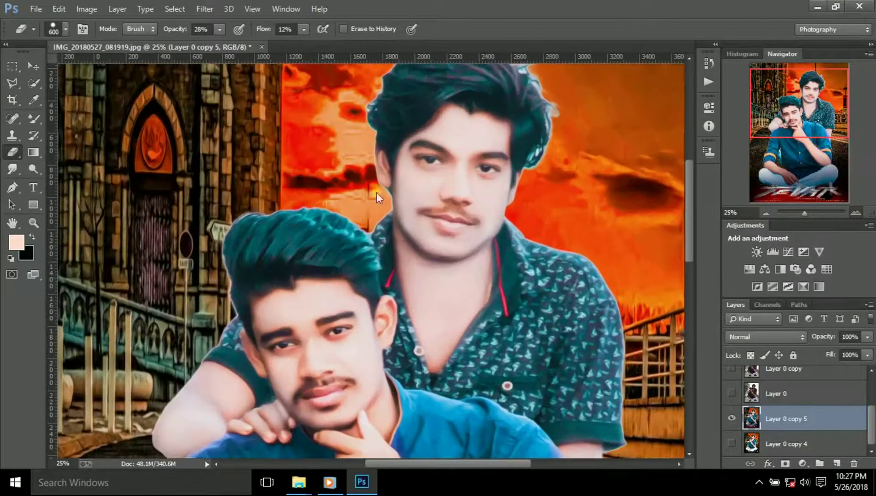
pyautogui.scroll(1, 376, 192)
pyautogui.rightClick(13, 169)
# Set up the Smudge tool in Normal mode with Sample All Layers enabled.
pyautogui.click(46, 194)
pyautogui.click(63, 30)
pyautogui.press('Escape')
pyautogui.click(155, 29)
pyautogui.click(147, 52)
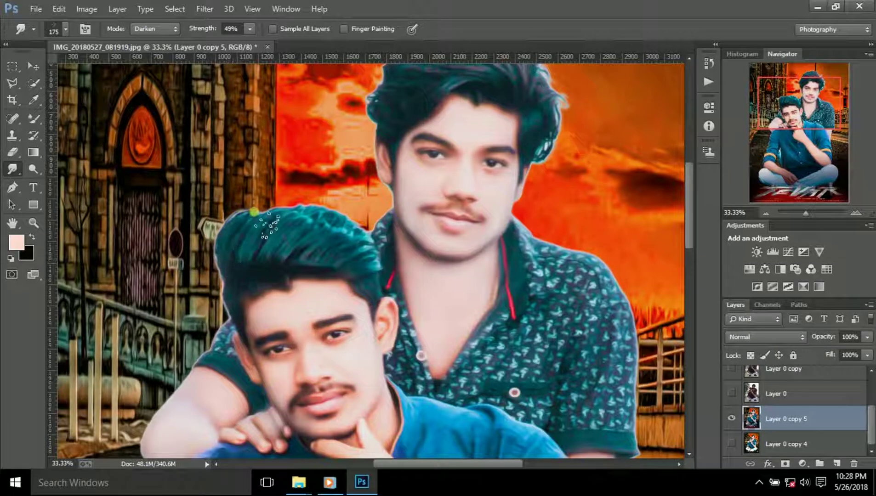
pyautogui.click(155, 29)
pyautogui.click(146, 59)
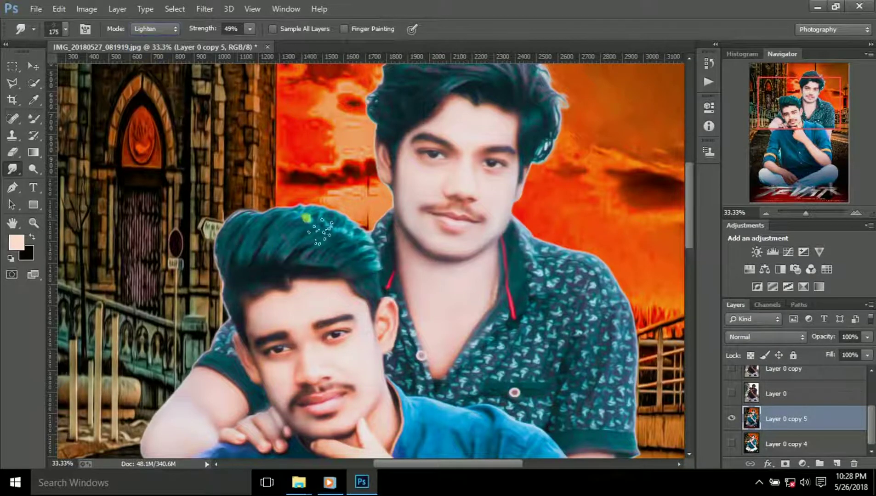
pyautogui.click(155, 29)
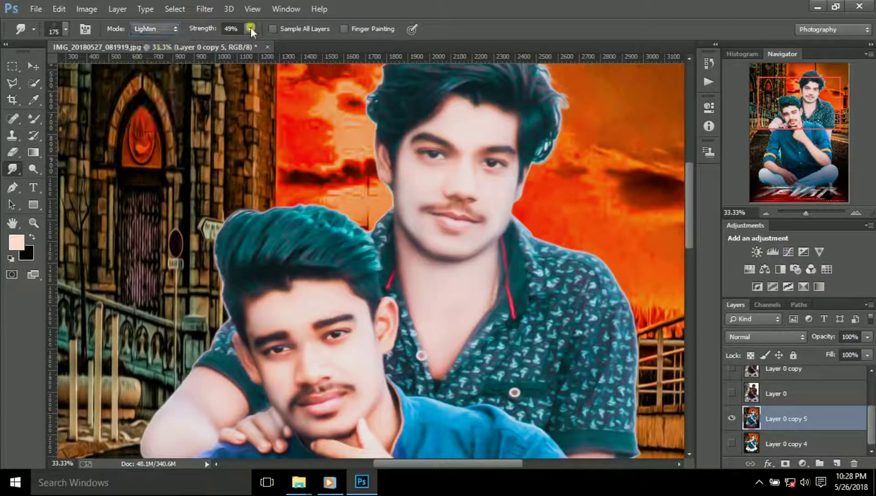
pyautogui.click(273, 28)
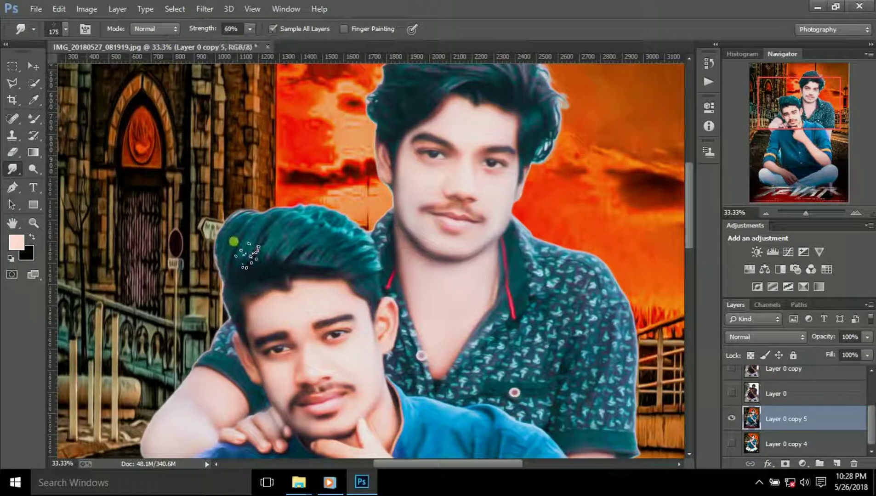
pyautogui.click(346, 29)
# Smudge the front man's hair into streaks with a 125 px brush.
pyautogui.moveTo(249, 221)
pyautogui.mouseDown()
pyautogui.moveTo(358, 229)
pyautogui.moveTo(288, 235)
pyautogui.moveTo(312, 252)
pyautogui.mouseUp()
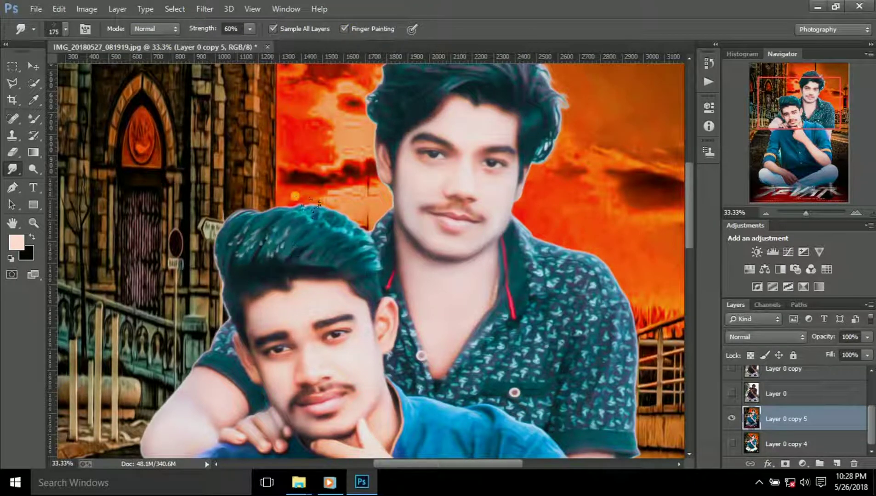
pyautogui.click(344, 28)
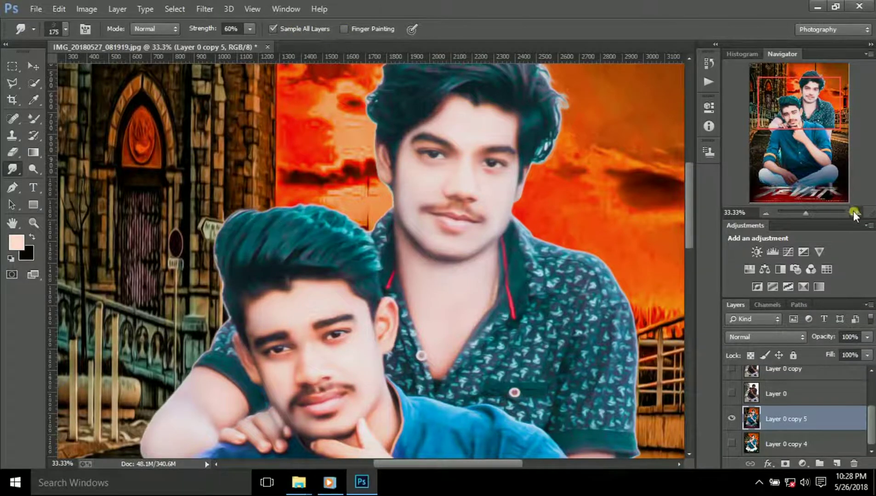
pyautogui.click(856, 213)
pyautogui.hotkey('ctrl', '+')
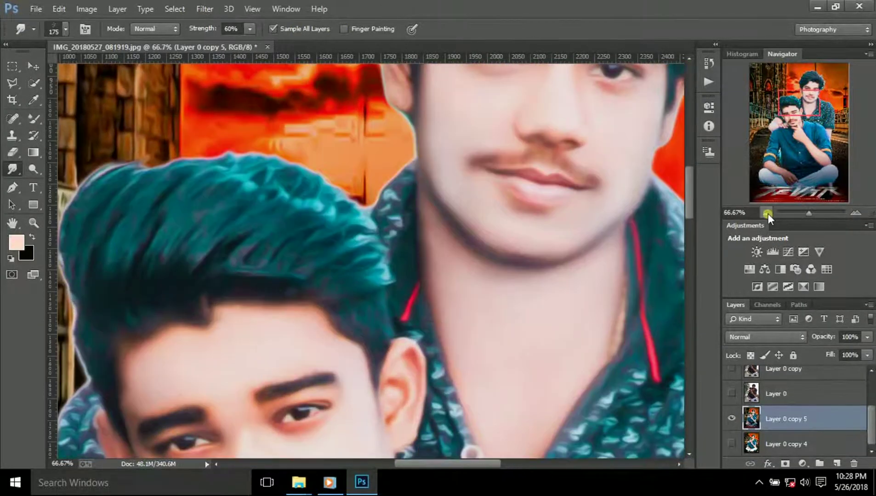
pyautogui.press('[')
pyautogui.press('[')
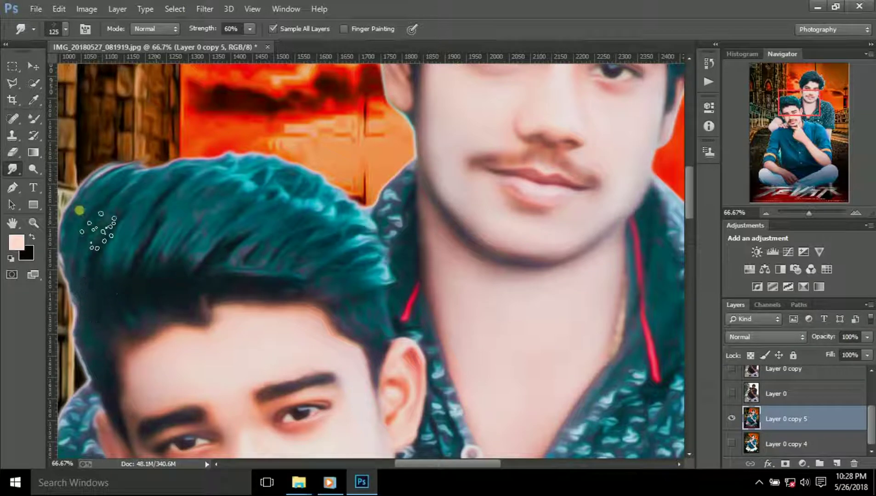
pyautogui.moveTo(154, 175)
pyautogui.mouseDown()
pyautogui.moveTo(152, 227)
pyautogui.moveTo(225, 180)
pyautogui.moveTo(185, 248)
pyautogui.moveTo(163, 248)
pyautogui.moveTo(221, 172)
pyautogui.moveTo(180, 172)
pyautogui.moveTo(225, 252)
pyautogui.moveTo(260, 172)
pyautogui.moveTo(237, 231)
pyautogui.moveTo(252, 270)
pyautogui.moveTo(279, 264)
pyautogui.moveTo(338, 207)
pyautogui.moveTo(362, 261)
pyautogui.moveTo(324, 213)
pyautogui.moveTo(342, 221)
pyautogui.moveTo(249, 260)
pyautogui.moveTo(215, 250)
pyautogui.moveTo(258, 179)
pyautogui.mouseUp()
pyautogui.click(766, 213)
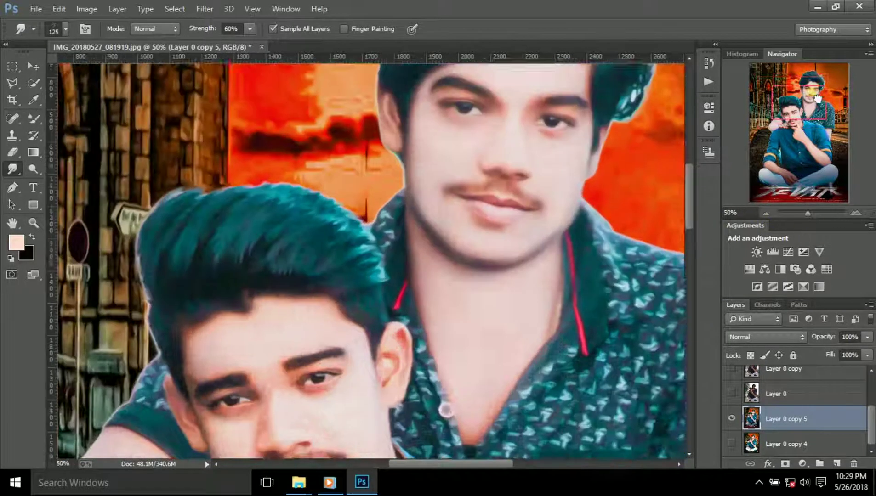
# Smudge the back man's hair strands across the middle, right side and top.
pyautogui.click(843, 211)
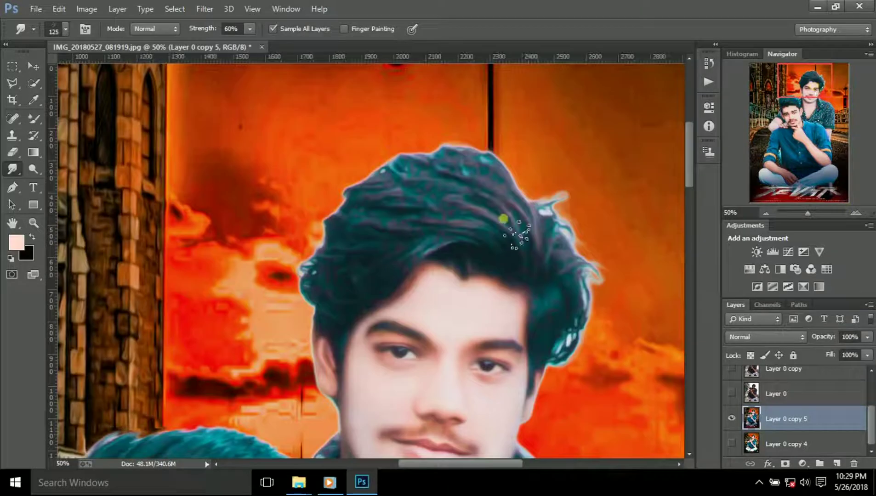
pyautogui.moveTo(531, 214)
pyautogui.mouseDown()
pyautogui.moveTo(485, 165)
pyautogui.moveTo(519, 266)
pyautogui.moveTo(455, 188)
pyautogui.moveTo(440, 203)
pyautogui.moveTo(460, 195)
pyautogui.moveTo(372, 196)
pyautogui.moveTo(460, 230)
pyautogui.moveTo(356, 209)
pyautogui.moveTo(404, 225)
pyautogui.moveTo(354, 250)
pyautogui.moveTo(393, 244)
pyautogui.moveTo(315, 288)
pyautogui.moveTo(365, 283)
pyautogui.moveTo(333, 269)
pyautogui.moveTo(368, 287)
pyautogui.moveTo(391, 268)
pyautogui.moveTo(310, 292)
pyautogui.moveTo(333, 260)
pyautogui.moveTo(308, 267)
pyautogui.mouseUp()
pyautogui.moveTo(554, 237)
pyautogui.mouseDown()
pyautogui.moveTo(531, 256)
pyautogui.moveTo(569, 326)
pyautogui.moveTo(553, 239)
pyautogui.moveTo(543, 262)
pyautogui.moveTo(594, 287)
pyautogui.mouseUp()
pyautogui.hotkey('ctrl', '-')
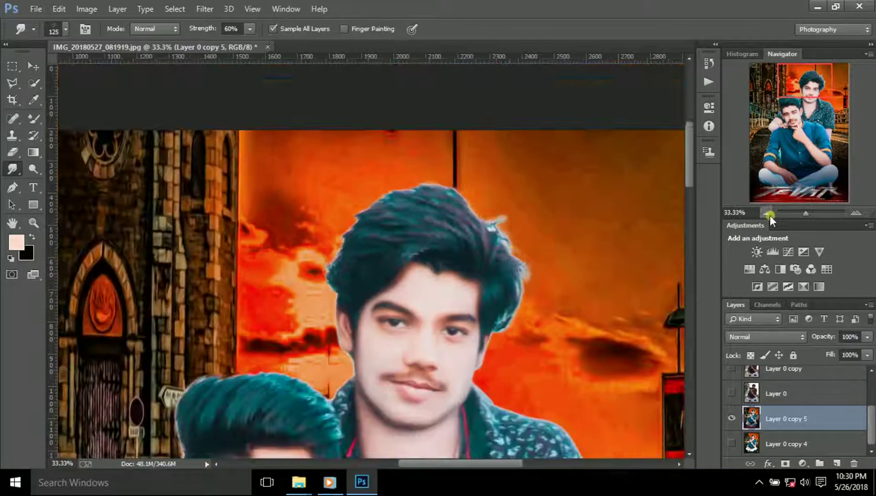
pyautogui.moveTo(515, 291)
pyautogui.mouseDown()
pyautogui.moveTo(516, 278)
pyautogui.moveTo(477, 237)
pyautogui.moveTo(471, 212)
pyautogui.mouseUp()
pyautogui.moveTo(481, 258)
pyautogui.mouseDown()
pyautogui.moveTo(446, 244)
pyautogui.moveTo(441, 195)
pyautogui.mouseUp()
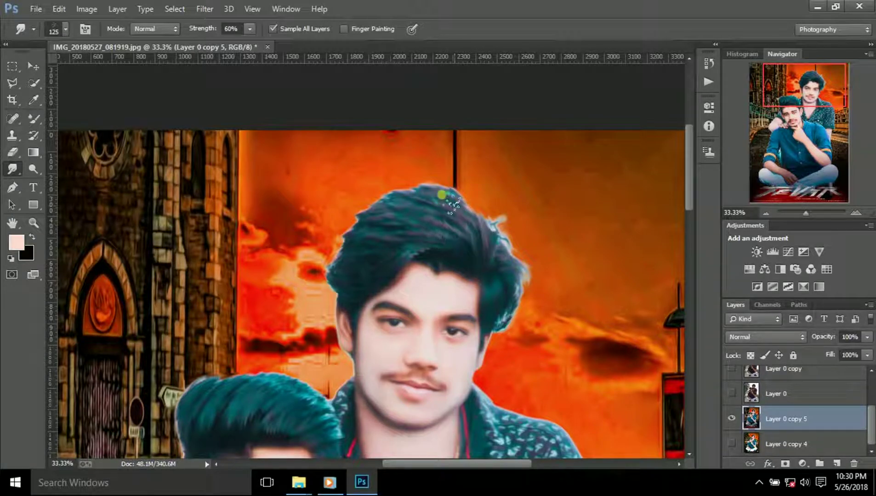
# Push the back man's left and right hair edges outward, then view the whole poster.
pyautogui.moveTo(346, 262); pyautogui.dragTo(337, 294)
pyautogui.moveTo(519, 252); pyautogui.dragTo(533, 260)
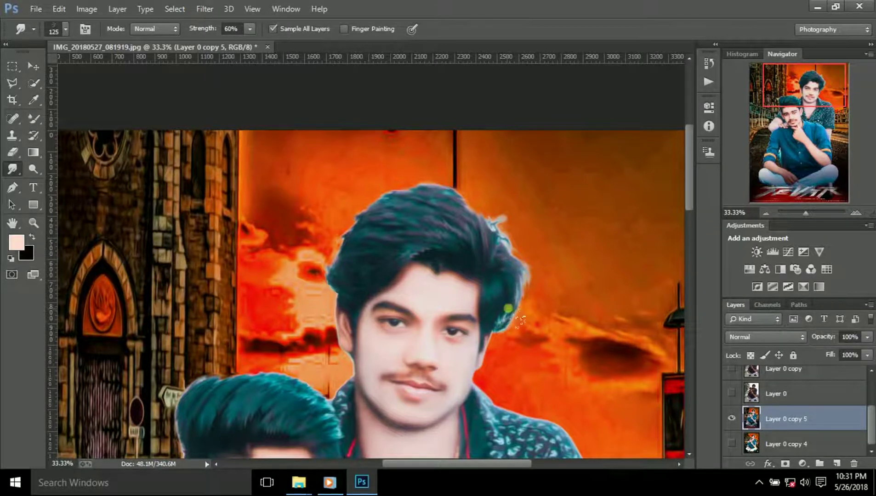
pyautogui.click(767, 214)
pyautogui.click(766, 214)
pyautogui.click(856, 213)
pyautogui.click(767, 213)
pyautogui.click(856, 214)
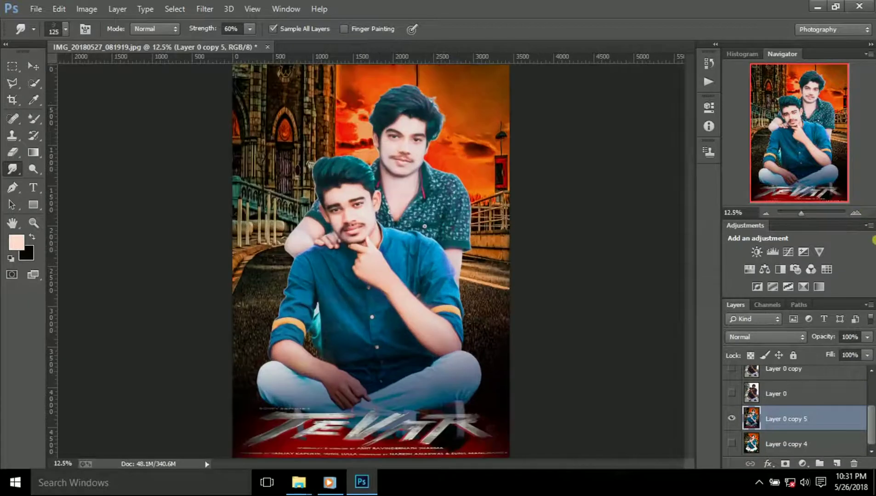
# Duplicate Layer 0 copy 5 into Layer 0 copy 6 and launch the Camera Raw Filter on it.
pyautogui.click(857, 213)
pyautogui.click(766, 213)
pyautogui.click(202, 10)
pyautogui.click(293, 83)
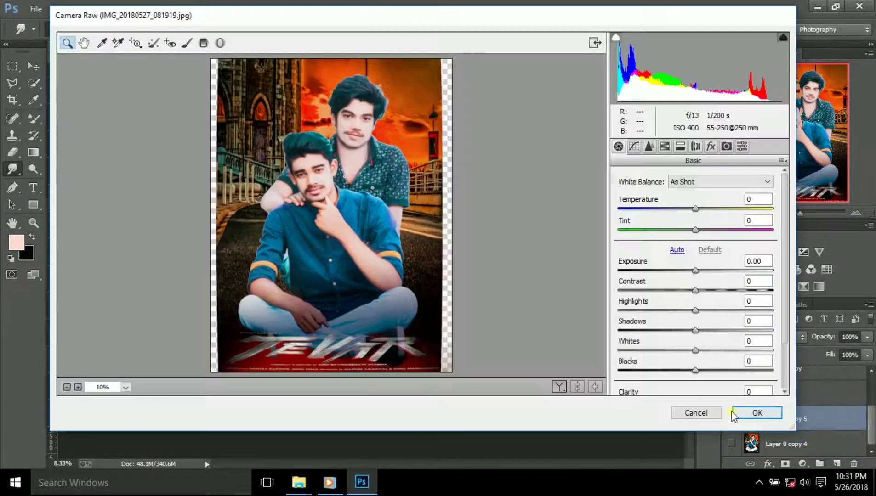
pyautogui.click(754, 413)
pyautogui.moveTo(791, 444)
pyautogui.mouseDown()
pyautogui.moveTo(843, 470)
pyautogui.moveTo(838, 464)
pyautogui.mouseUp()
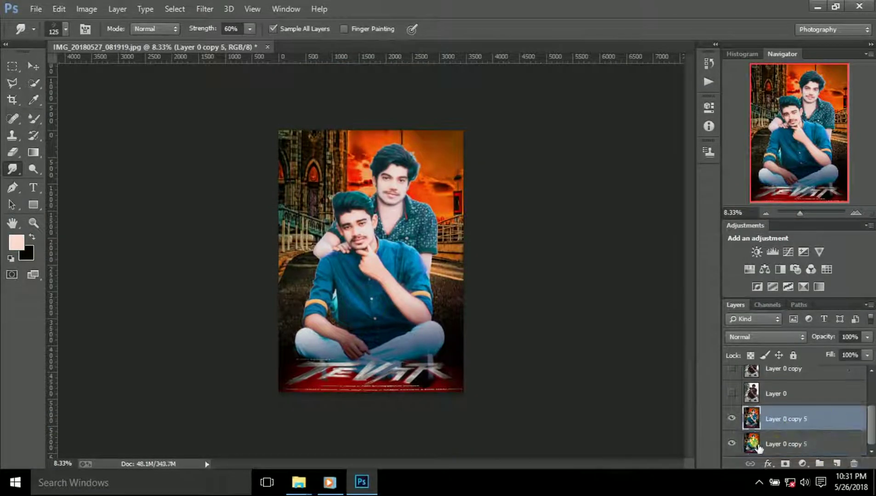
pyautogui.click(204, 9)
pyautogui.click(239, 84)
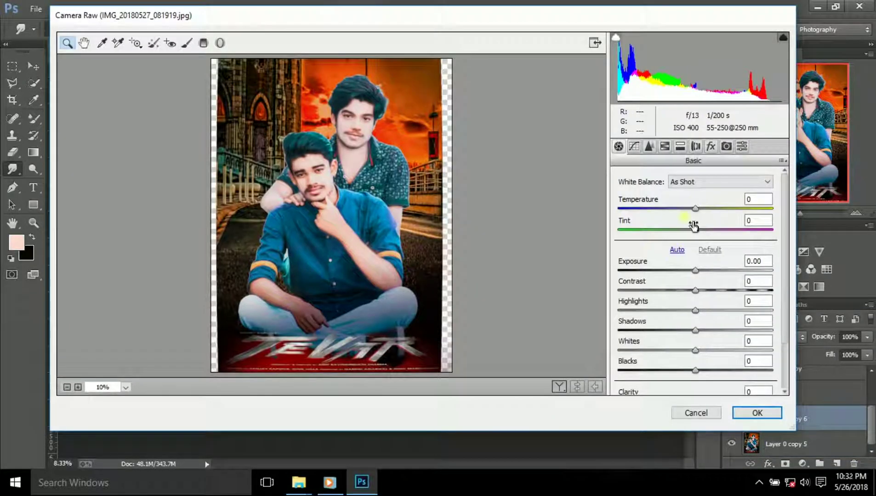
# Nudge the white balance temperature slightly warmer with a custom setting.
pyautogui.click(695, 209)
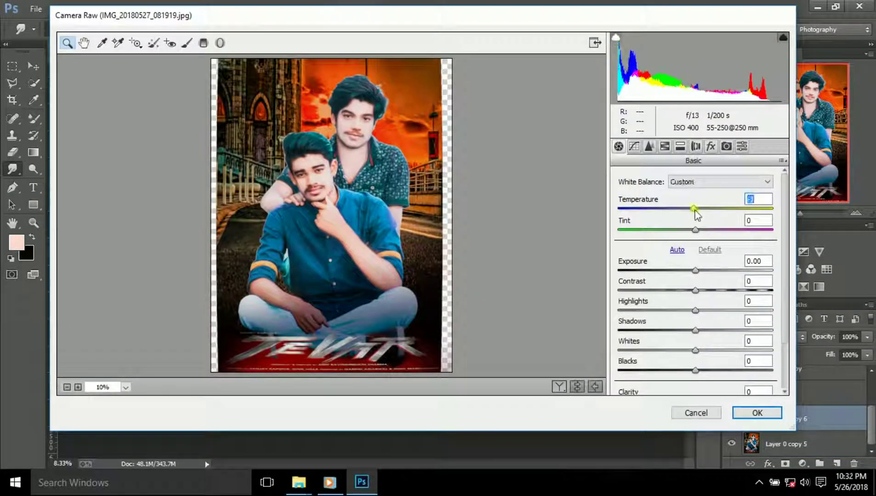
pyautogui.moveTo(694, 210); pyautogui.dragTo(697, 215)
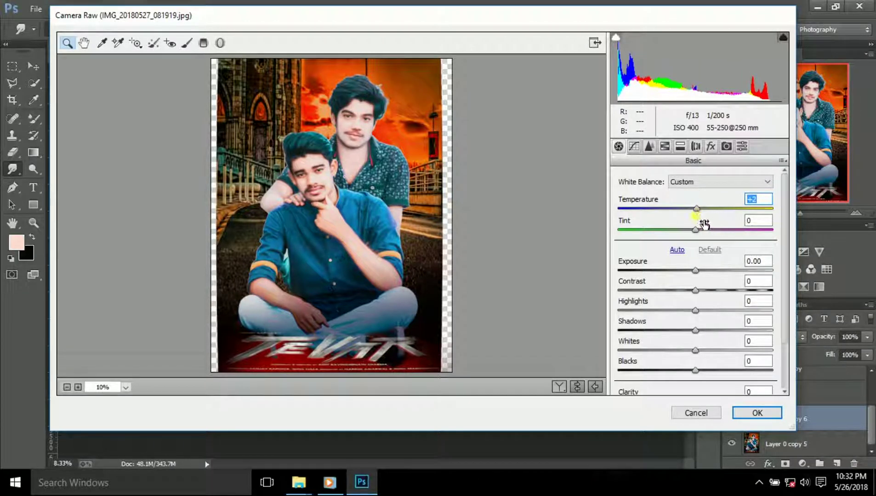
pyautogui.write('00')
pyautogui.moveTo(698, 212); pyautogui.dragTo(702, 212)
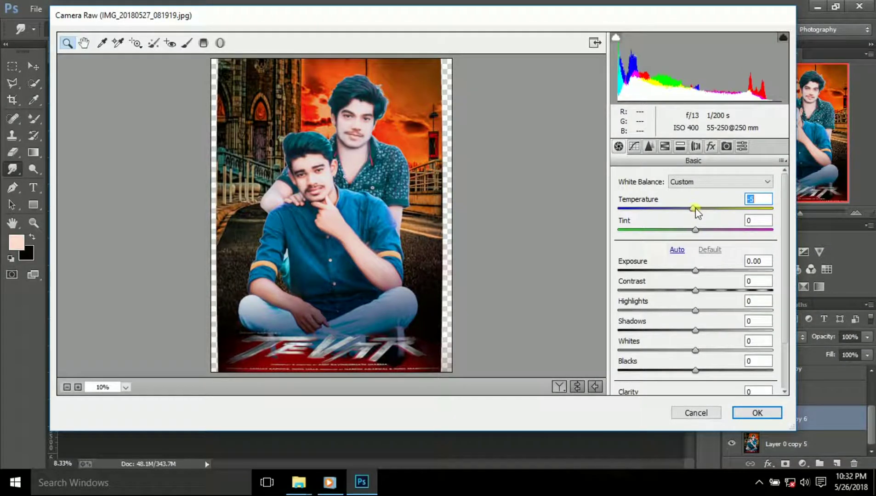
pyautogui.moveTo(701, 211); pyautogui.dragTo(696, 211)
pyautogui.scroll(-3, 697, 271)
pyautogui.scroll(3, 697, 214)
# Add lens vignetting and a fully feathered −10 post-crop vignette.
pyautogui.click(680, 146)
pyautogui.scroll(-5, 699, 342)
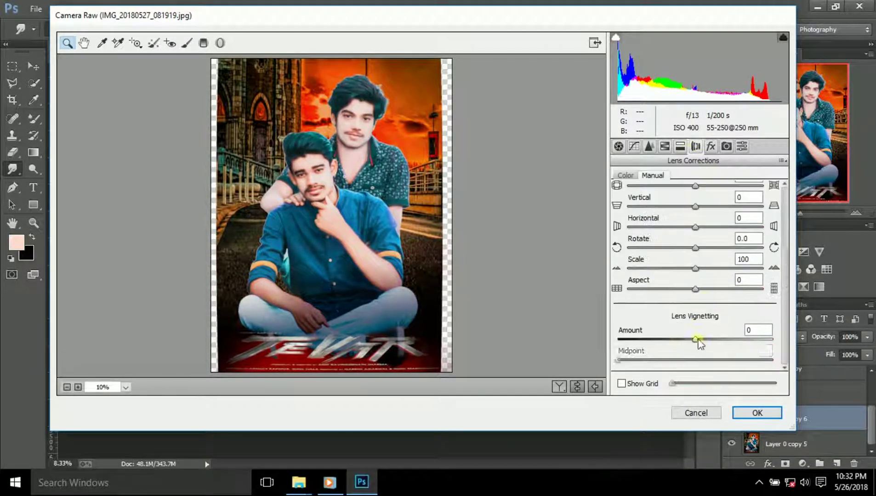
pyautogui.moveTo(696, 340); pyautogui.dragTo(631, 339)
pyautogui.click(711, 146)
pyautogui.moveTo(695, 298)
pyautogui.mouseDown()
pyautogui.moveTo(659, 298)
pyautogui.moveTo(703, 318)
pyautogui.mouseUp()
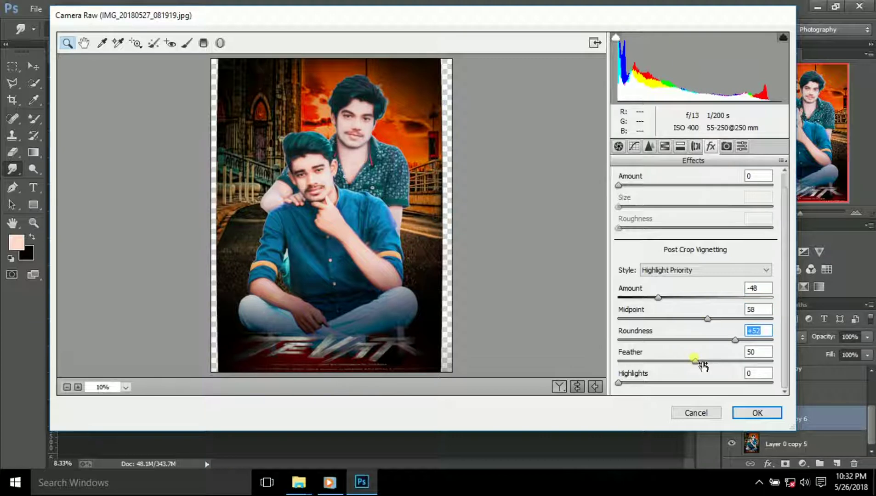
pyautogui.moveTo(697, 365)
pyautogui.mouseDown()
pyautogui.moveTo(621, 382)
pyautogui.moveTo(815, 370)
pyautogui.mouseUp()
pyautogui.moveTo(705, 319); pyautogui.dragTo(689, 319)
pyautogui.moveTo(658, 298); pyautogui.dragTo(690, 297)
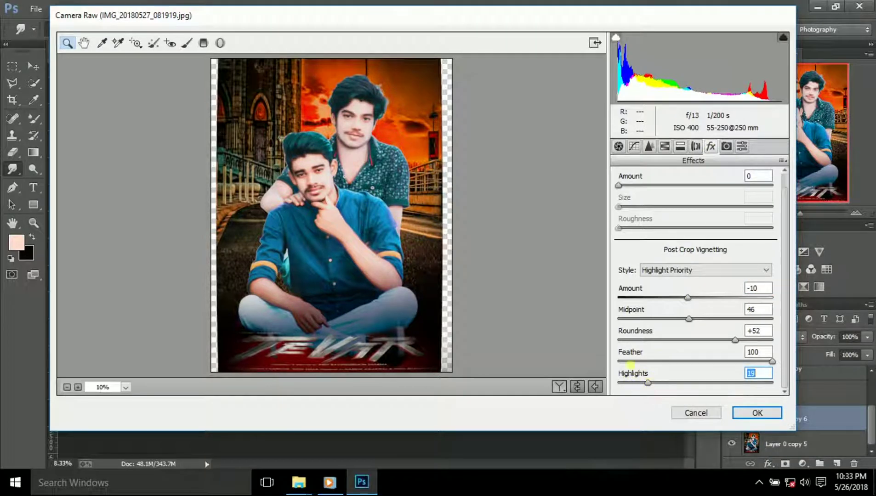
# Apply luminance noise reduction 72 with added contrast and colour noise reduction.
pyautogui.click(665, 146)
pyautogui.moveTo(619, 227); pyautogui.dragTo(735, 229)
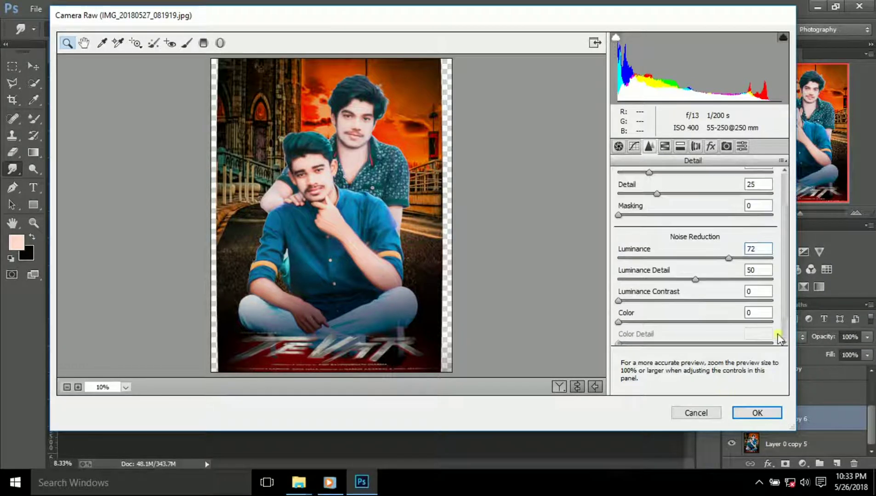
pyautogui.moveTo(784, 319)
pyautogui.mouseDown()
pyautogui.moveTo(788, 260)
pyautogui.moveTo(783, 327)
pyautogui.mouseUp()
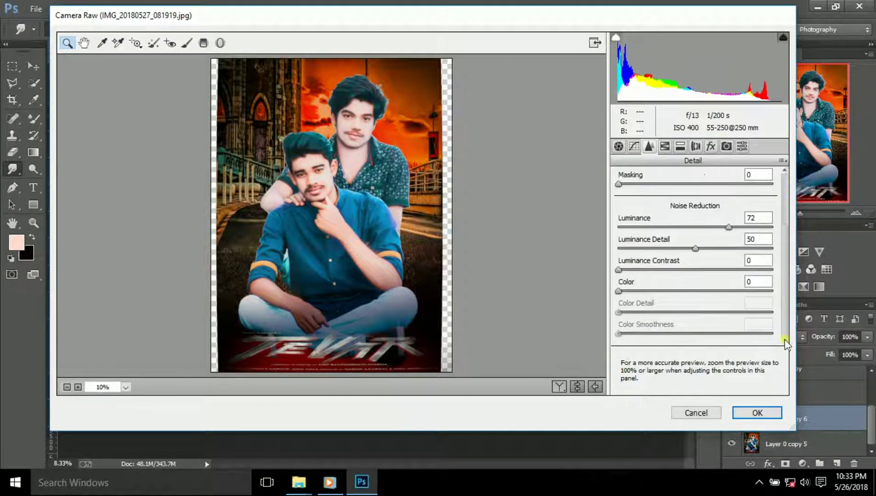
pyautogui.click(692, 270)
pyautogui.moveTo(637, 291); pyautogui.dragTo(664, 294)
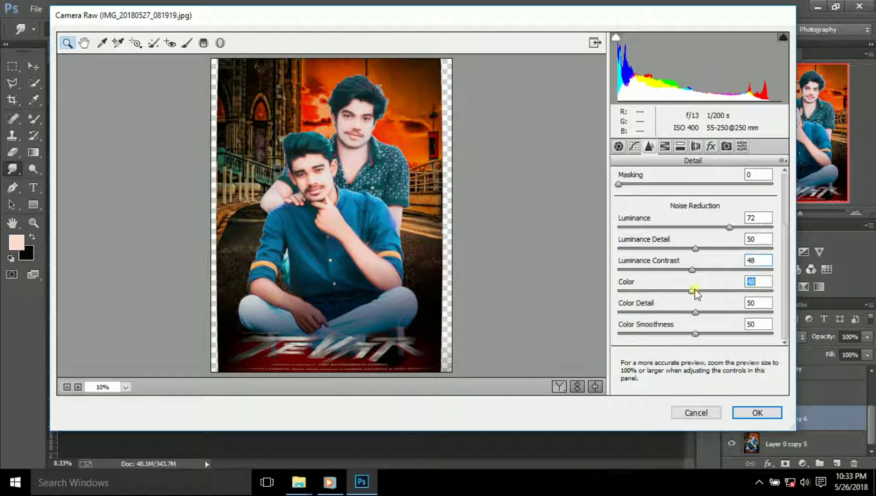
pyautogui.click(757, 413)
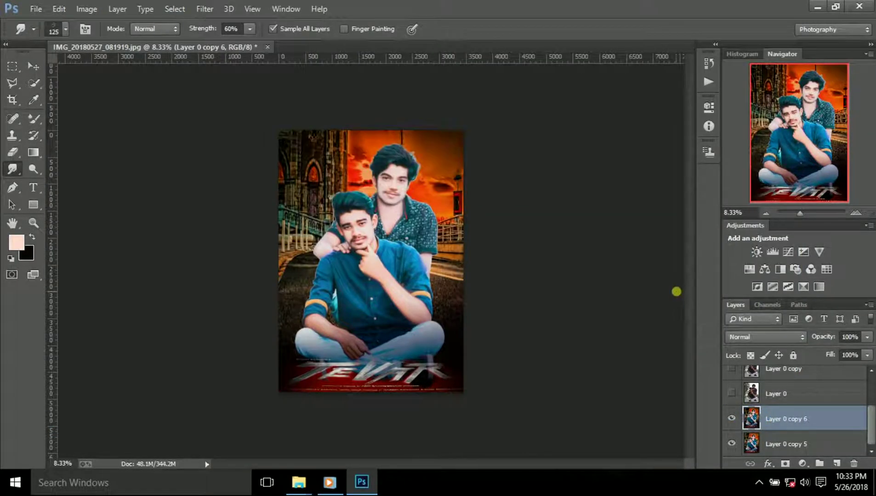
pyautogui.click(36, 9)
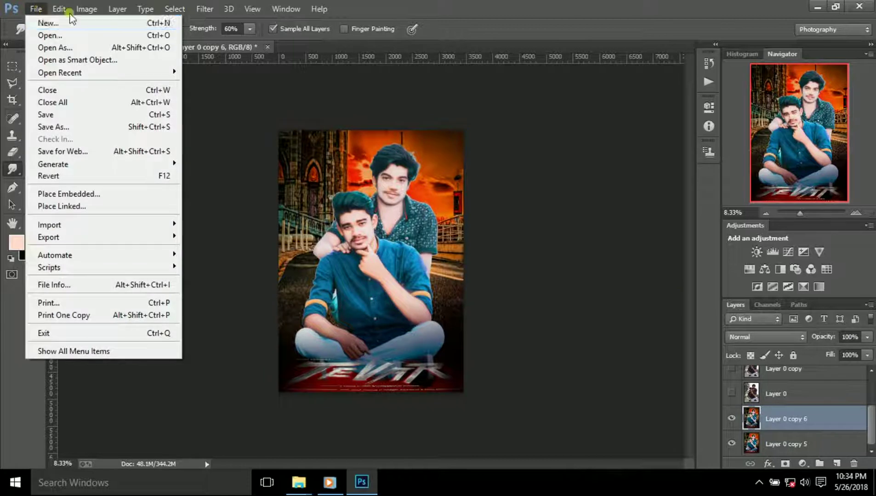
pyautogui.click(860, 206)
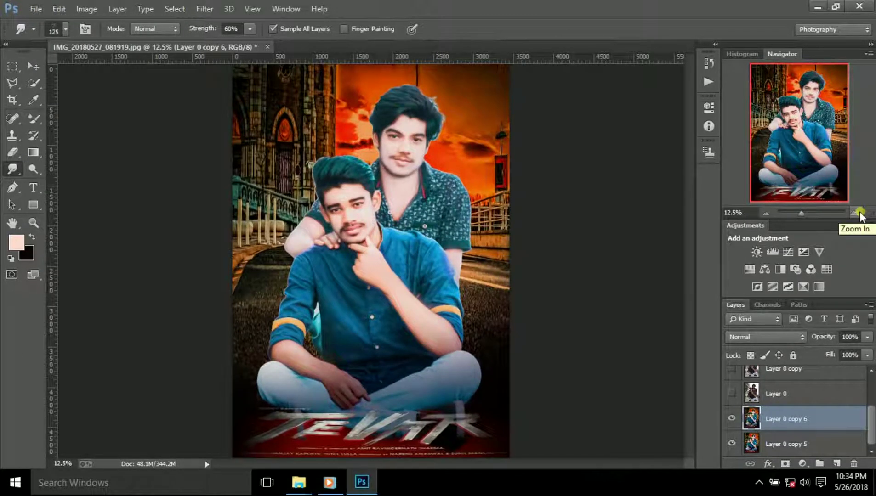